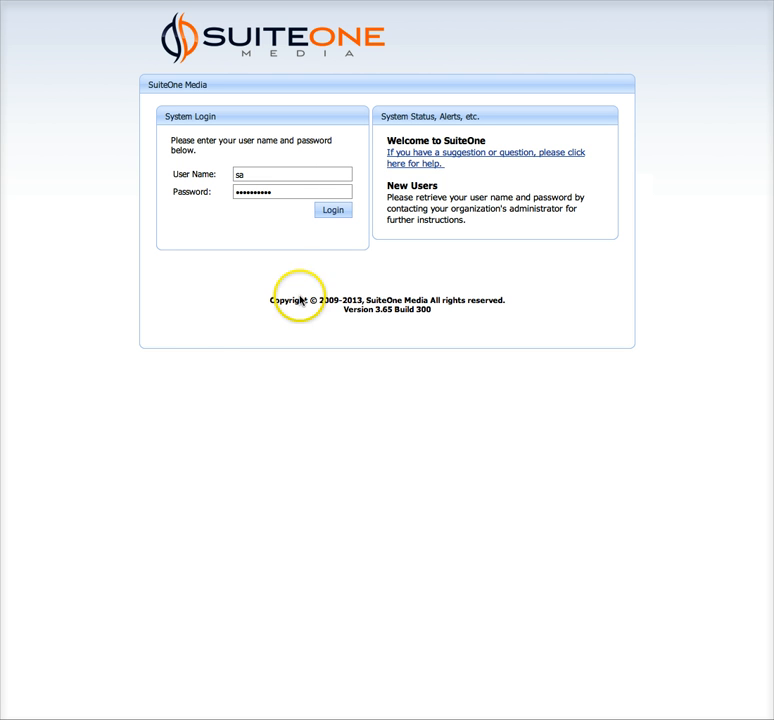
Log in to SuiteOne Media with the user name and password already filled in
{"action": "left_click", "coordinate": [302, 263]}
{"action": "left_click", "coordinate": [331, 212]}
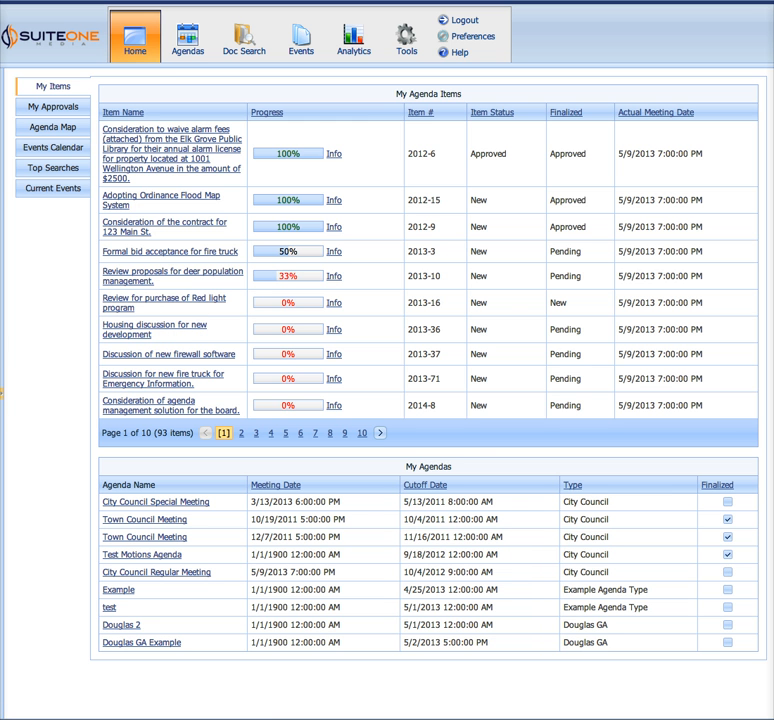
Expand the side pane with search and history on the home page, and collapse it again
{"action": "left_click", "coordinate": [3, 398]}
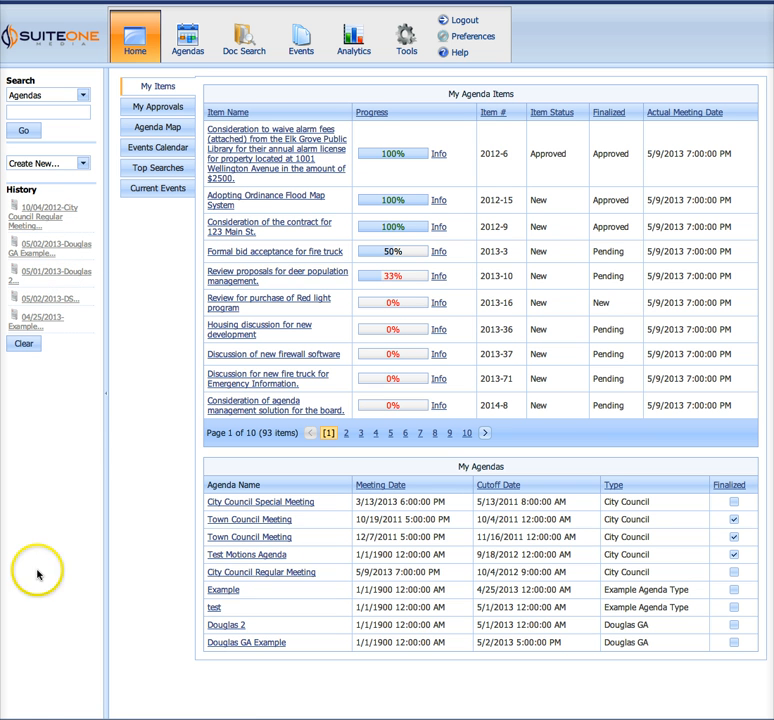
{"action": "left_click", "coordinate": [105, 396]}
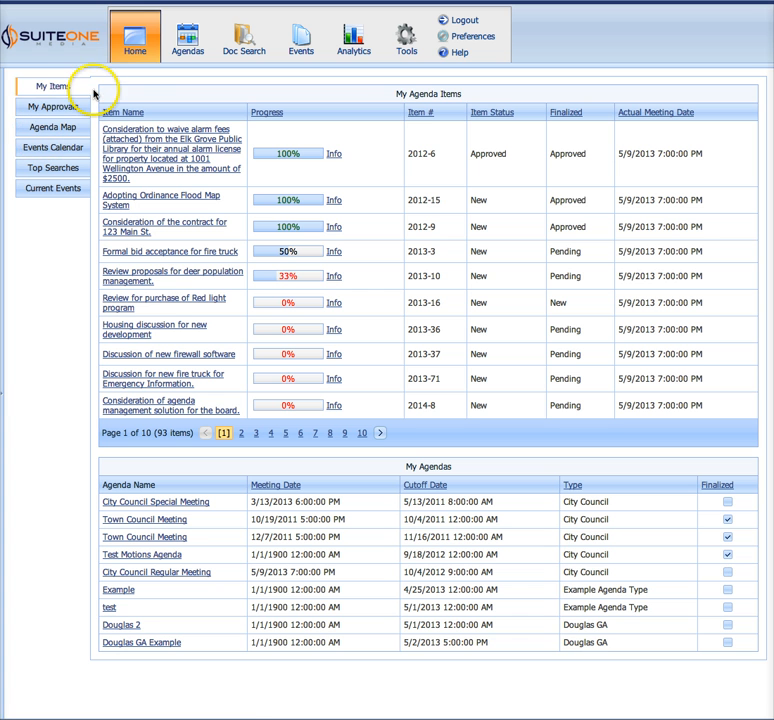
{"action": "left_click", "coordinate": [128, 38]}
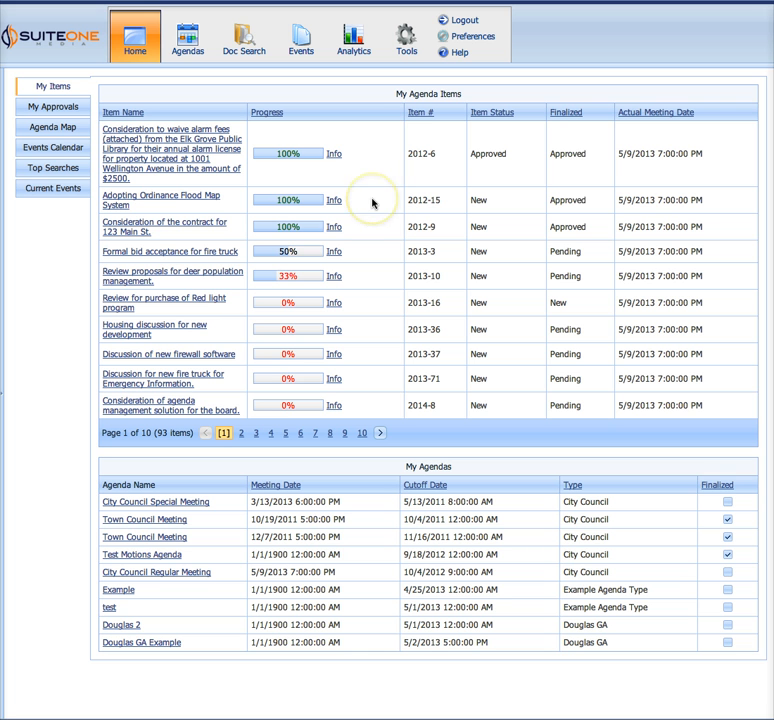
View the routing progress details of the agenda item "Review proposals for deer population management" and close them
{"action": "left_click", "coordinate": [333, 276]}
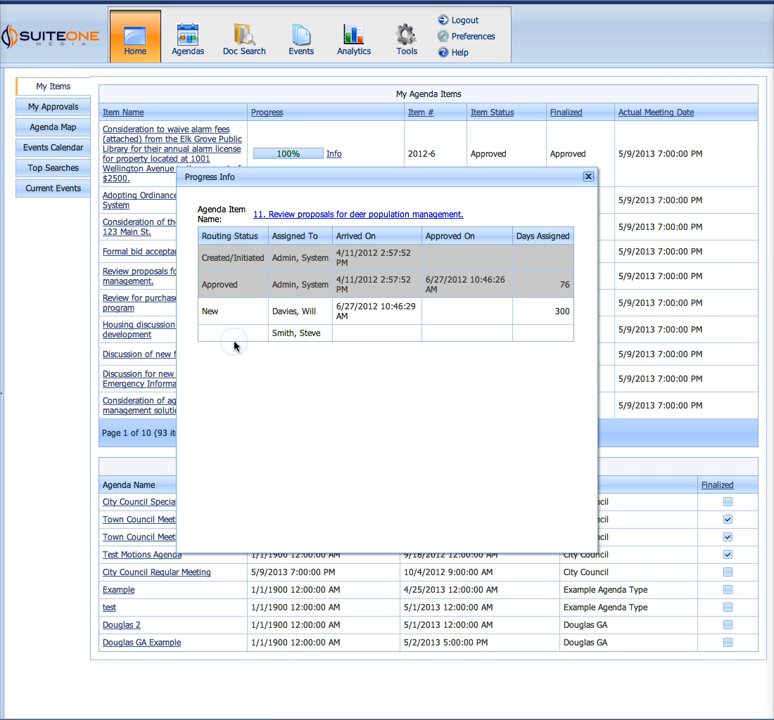
{"action": "left_click_drag", "start_coordinate": [207, 284], "coordinate": [259, 287]}
{"action": "left_click", "coordinate": [259, 295]}
{"action": "left_click", "coordinate": [588, 178]}
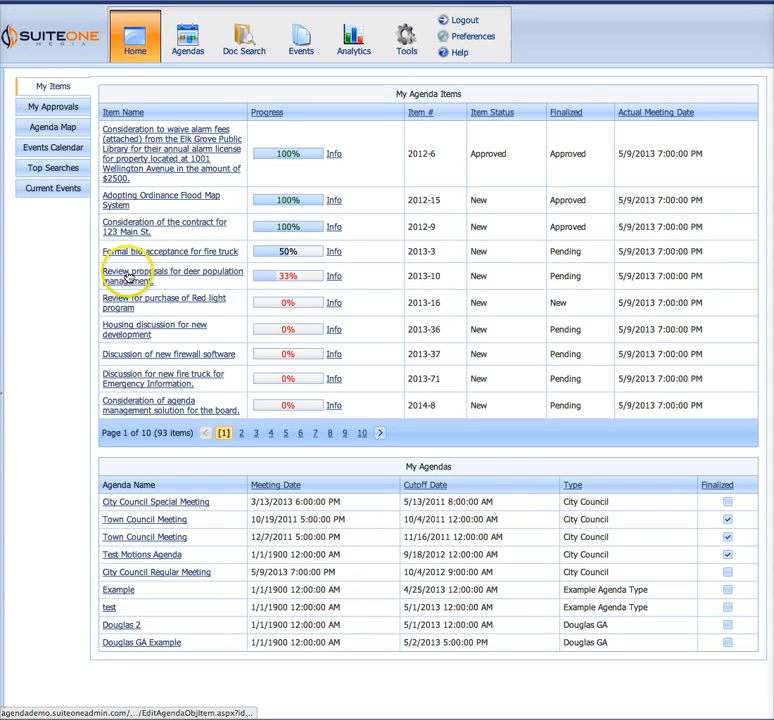
{"action": "left_click", "coordinate": [332, 278]}
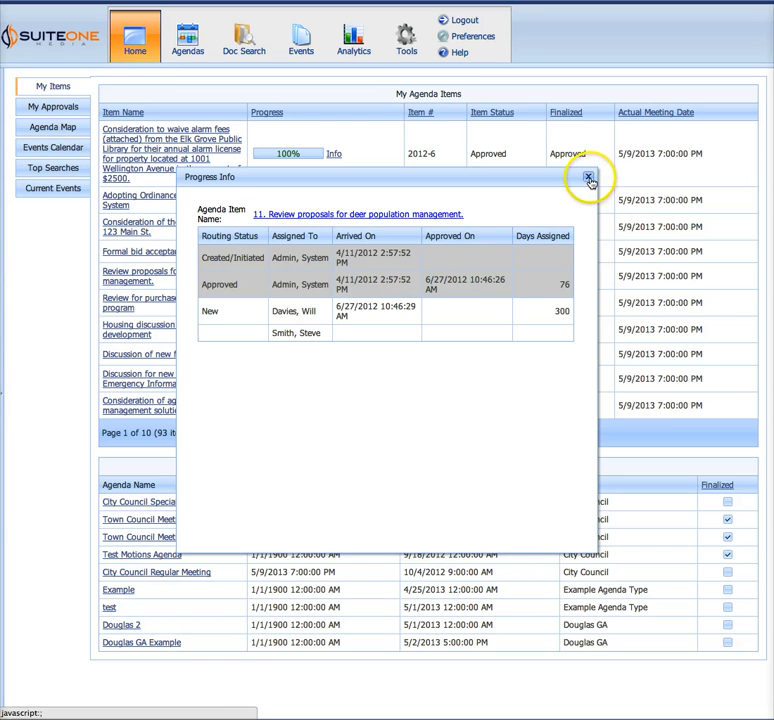
{"action": "left_click", "coordinate": [589, 179]}
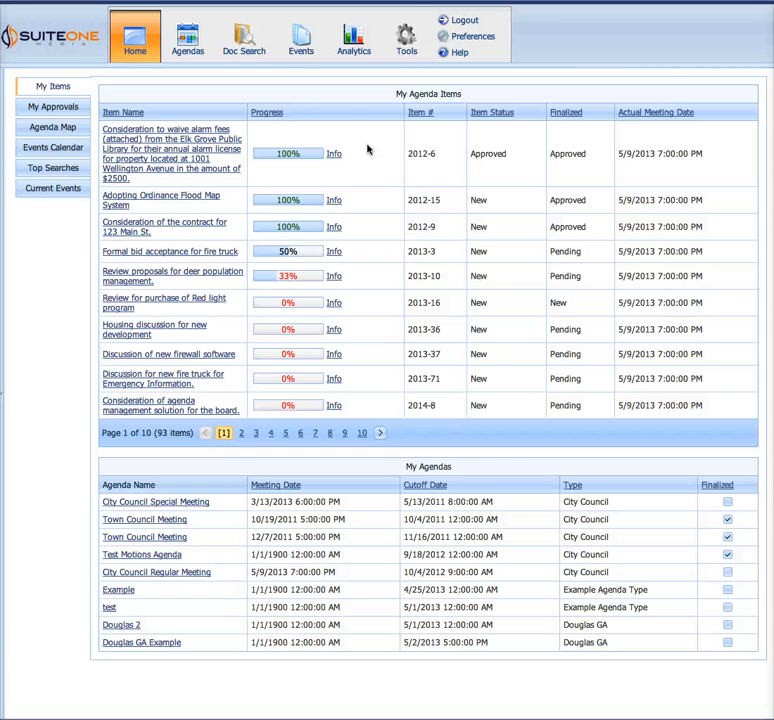
Create a new agenda and name it "Regular Voting Meeting"
{"action": "left_click", "coordinate": [187, 38]}
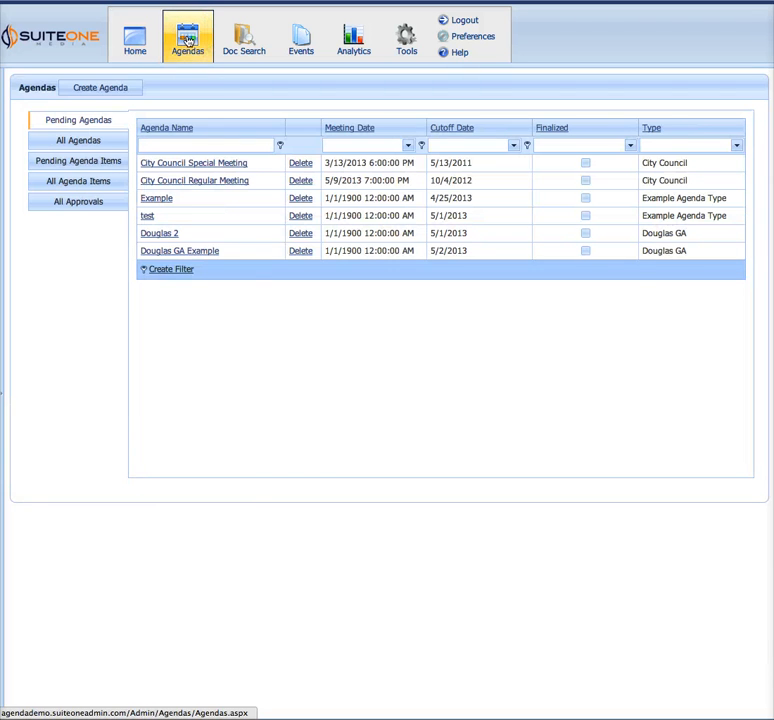
{"action": "left_click", "coordinate": [130, 427]}
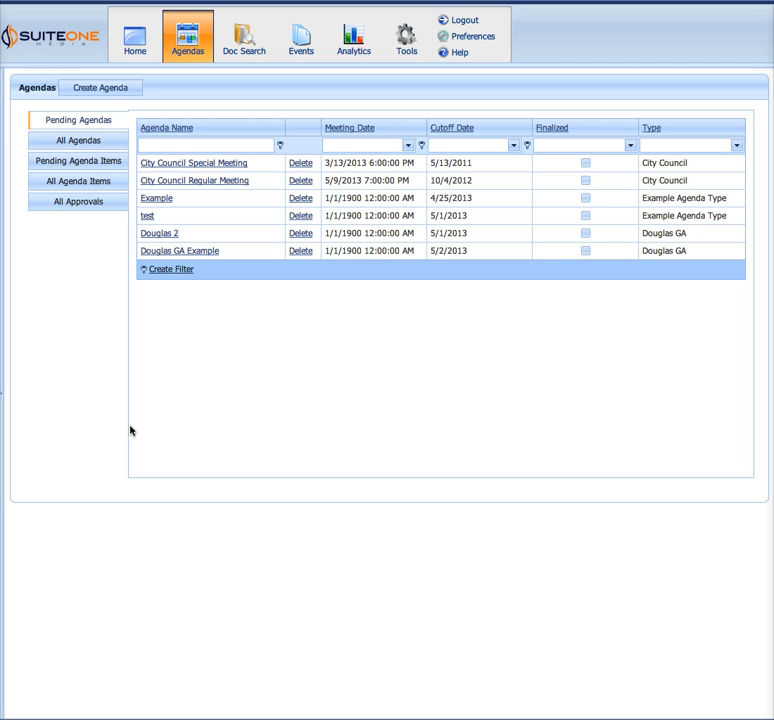
{"action": "left_click", "coordinate": [115, 89]}
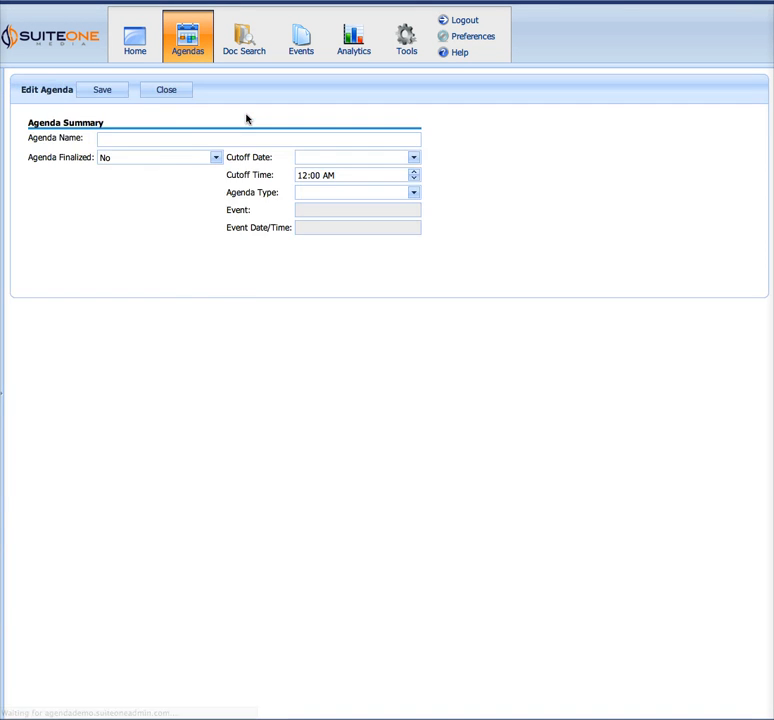
{"action": "left_click", "coordinate": [217, 140]}
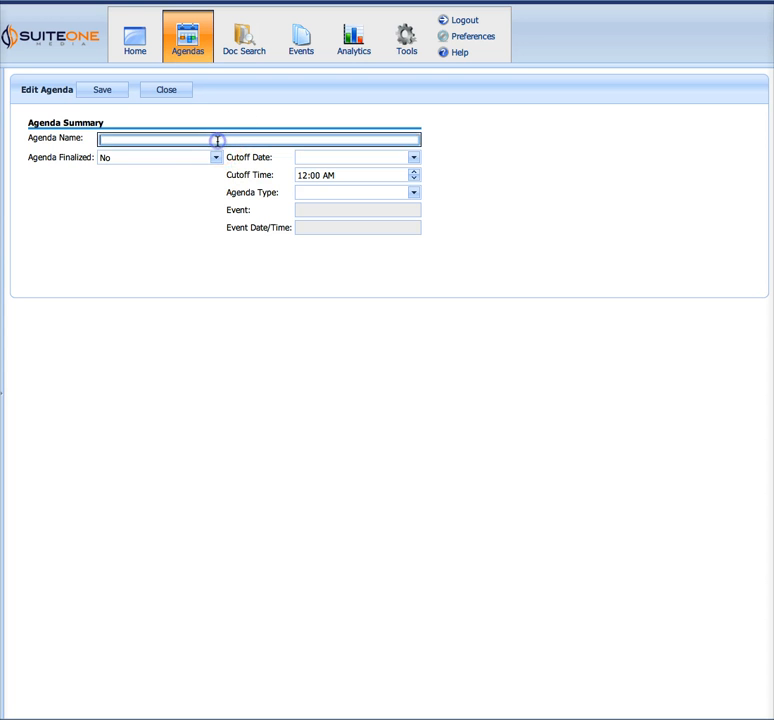
{"action": "type", "text": "Ref"}
{"action": "key", "text": "BackSpace"}
{"action": "type", "text": "g"}
{"action": "key", "text": "Down"}
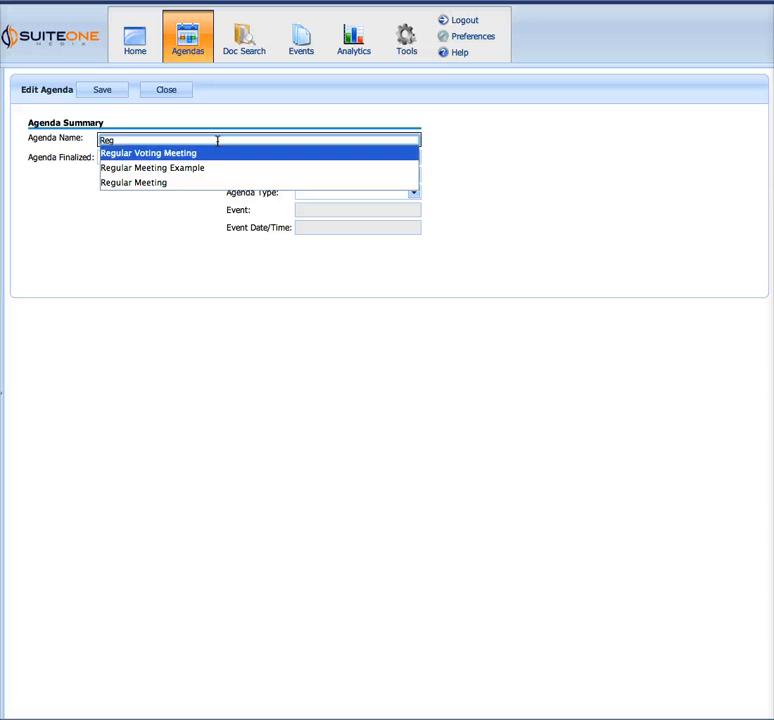
{"action": "key", "text": "Return"}
{"action": "left_click", "coordinate": [211, 209]}
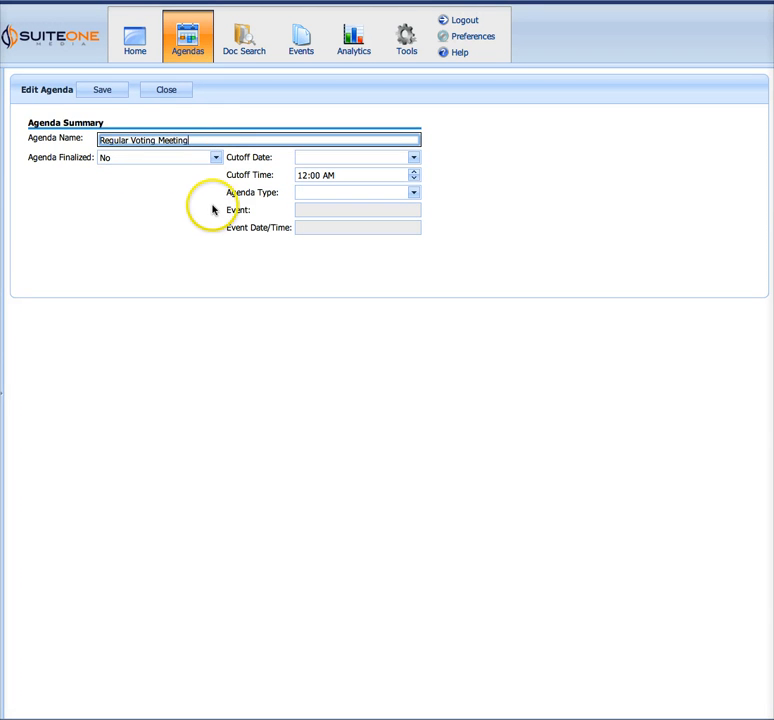
{"action": "left_click", "coordinate": [200, 221]}
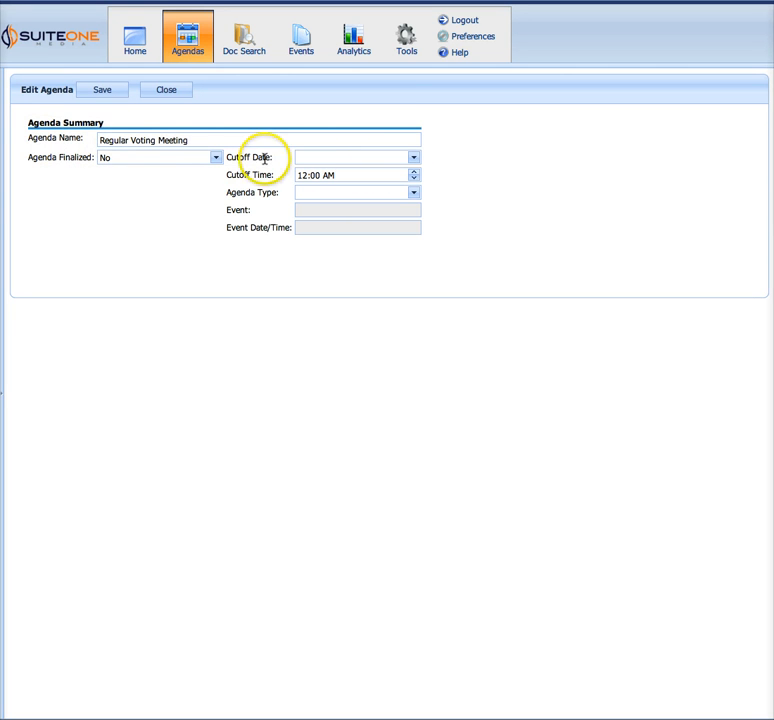
Set the new agenda's cutoff date to 5/9/2013 and its cutoff time to 11:00 AM
{"action": "left_click", "coordinate": [419, 162]}
{"action": "left_click", "coordinate": [417, 292]}
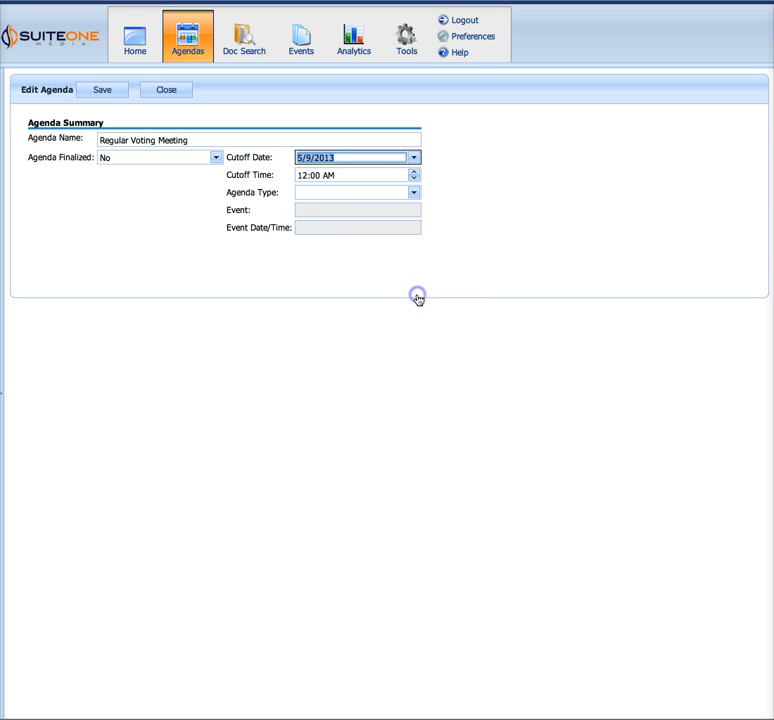
{"action": "left_click", "coordinate": [305, 178]}
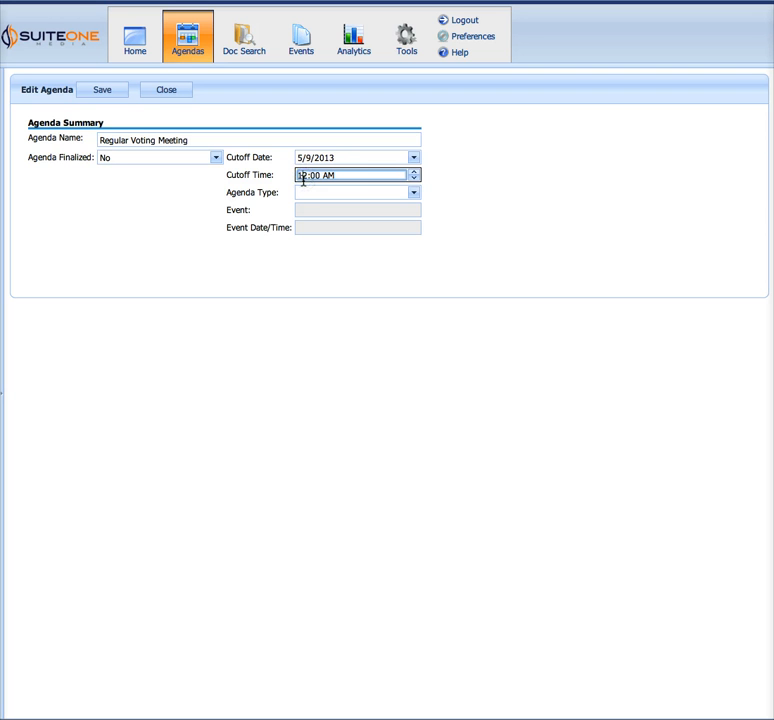
{"action": "double_click", "coordinate": [303, 180]}
{"action": "key", "text": "Down"}
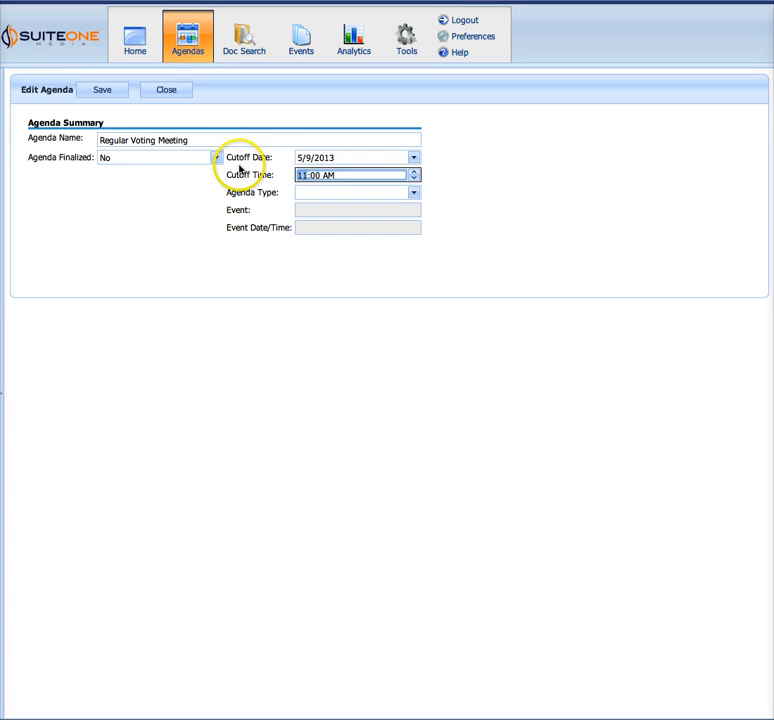
{"action": "left_click", "coordinate": [246, 171]}
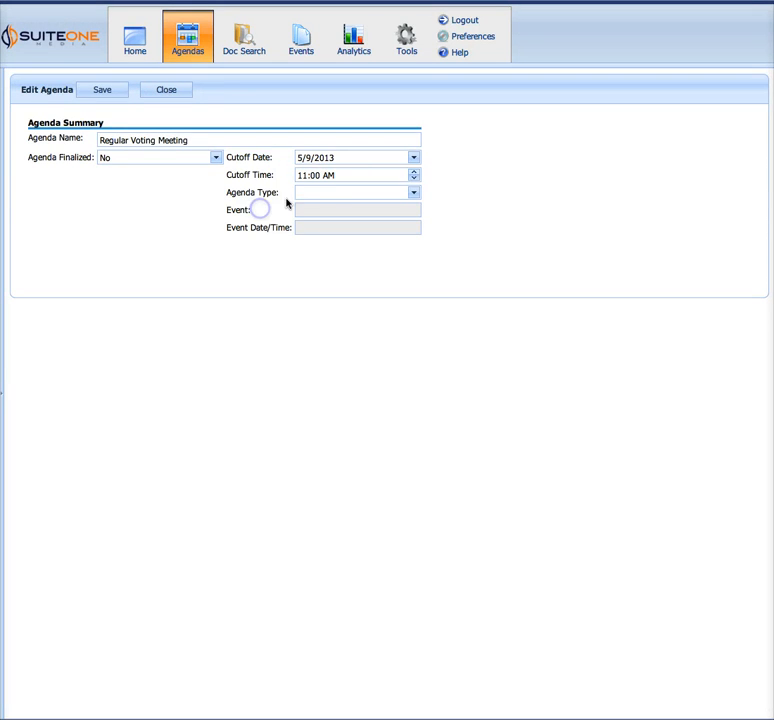
Set the agenda type to City Council and save the Regular Voting Meeting agenda
{"action": "left_click", "coordinate": [304, 195]}
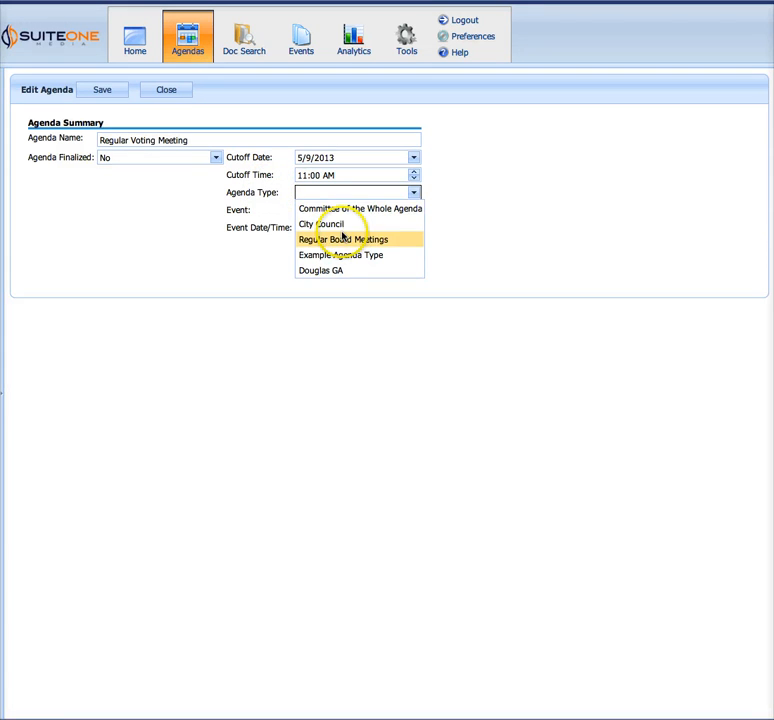
{"action": "left_click", "coordinate": [348, 225]}
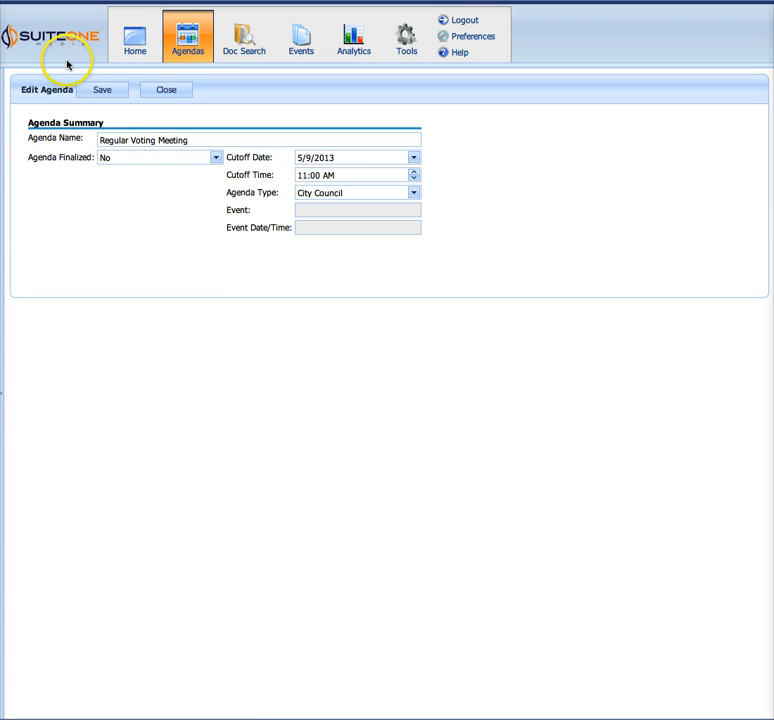
{"action": "left_click", "coordinate": [92, 91]}
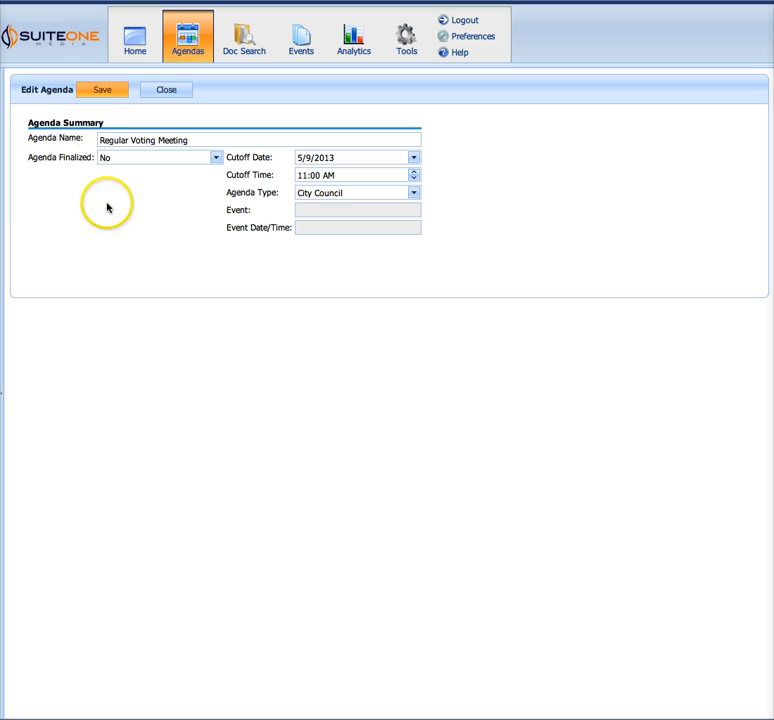
{"action": "left_click", "coordinate": [103, 95]}
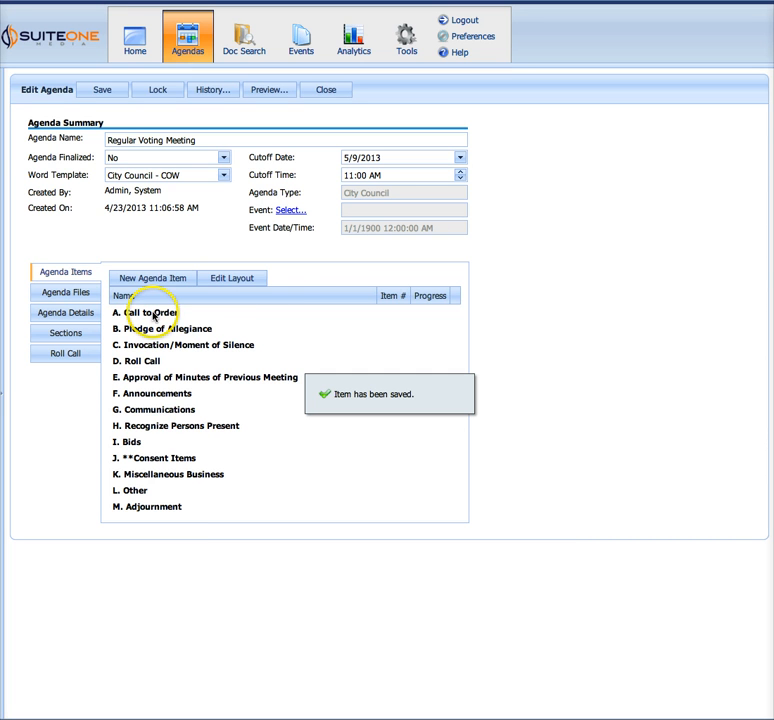
{"action": "left_click", "coordinate": [279, 519]}
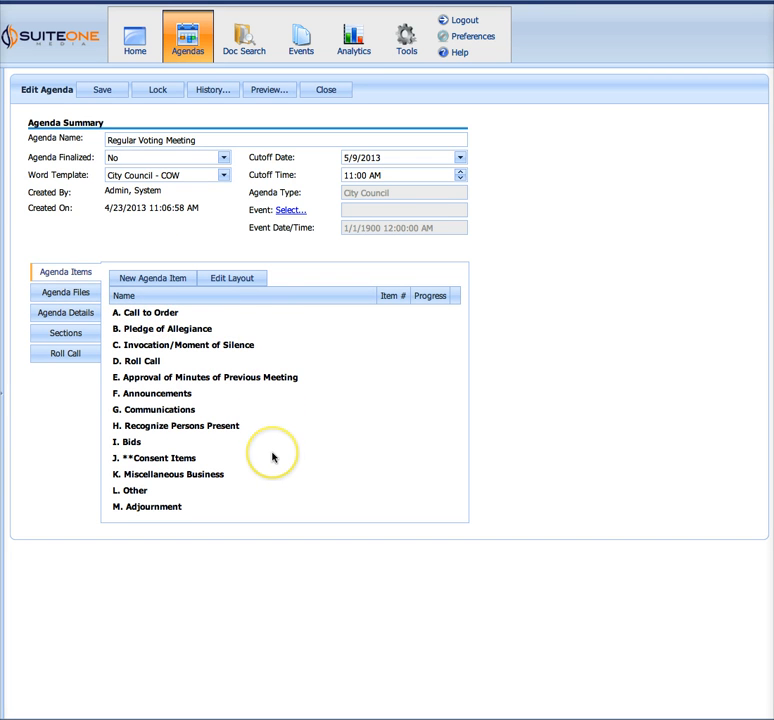
{"action": "left_click", "coordinate": [157, 289]}
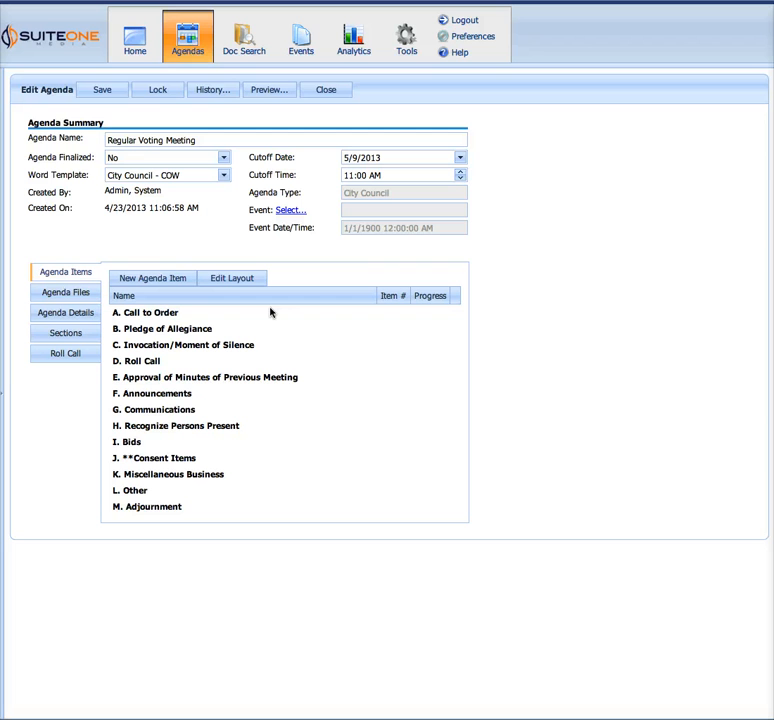
{"action": "left_click", "coordinate": [377, 363]}
{"action": "left_click", "coordinate": [339, 382]}
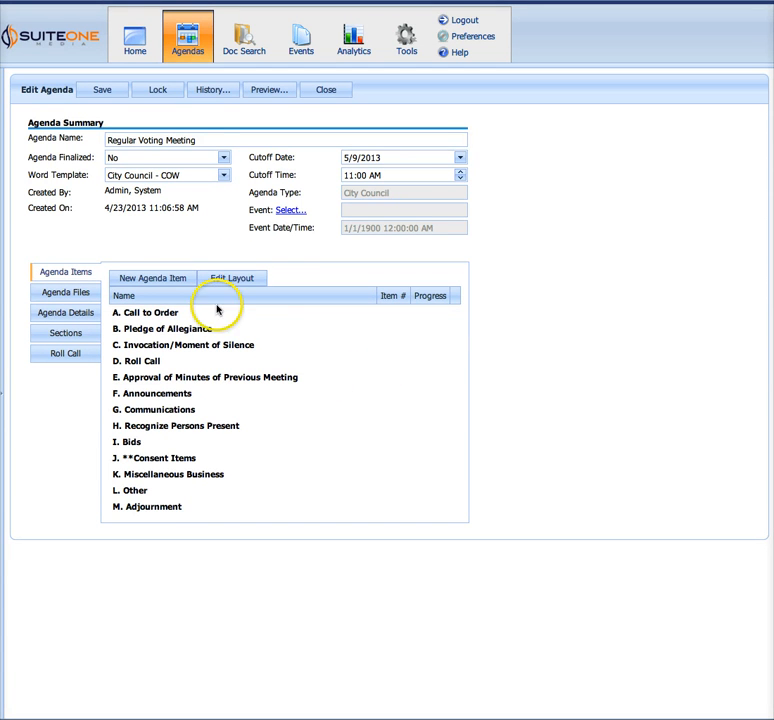
Open the pending City Council Regular Meeting agenda and review its sections and agenda items from Call to Order to Adjournment
{"action": "left_click", "coordinate": [189, 49]}
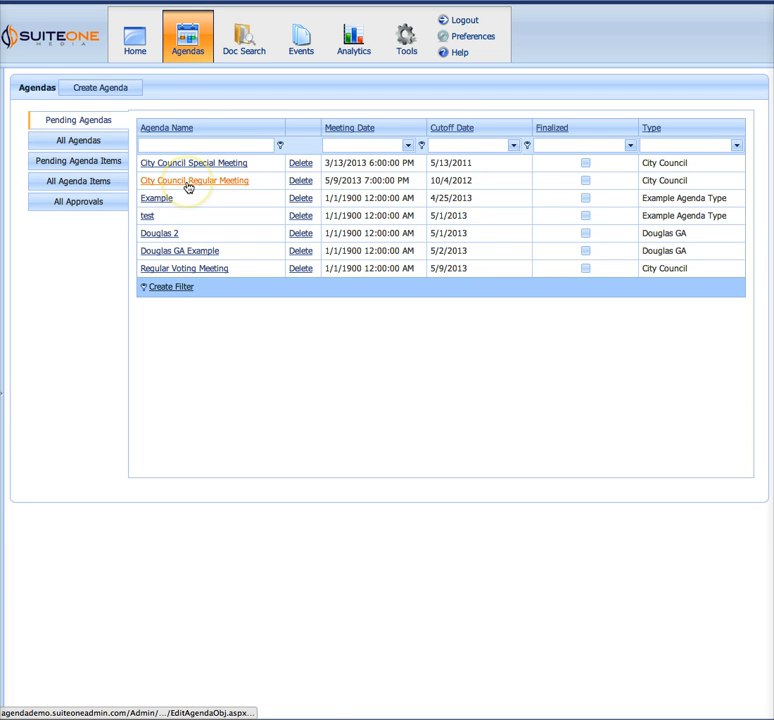
{"action": "left_click", "coordinate": [189, 182]}
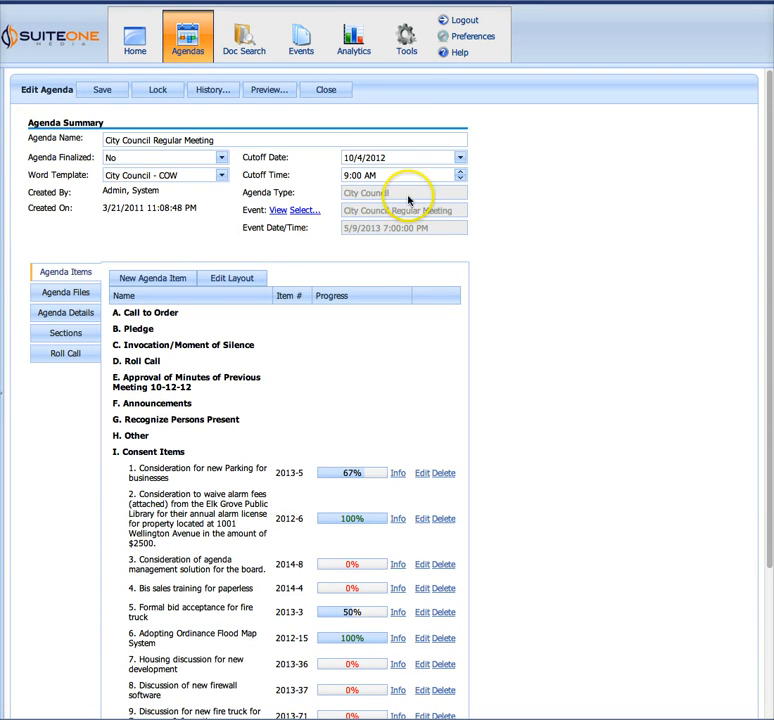
{"action": "scroll", "coordinate": [263, 382], "scroll_direction": "down", "scroll_amount": 1}
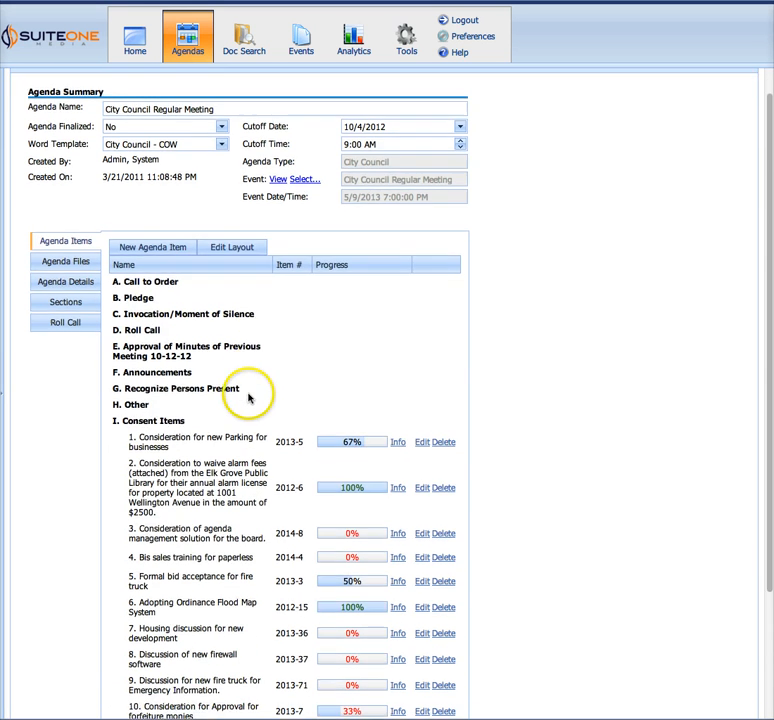
{"action": "scroll", "coordinate": [250, 400], "scroll_direction": "down", "scroll_amount": 3}
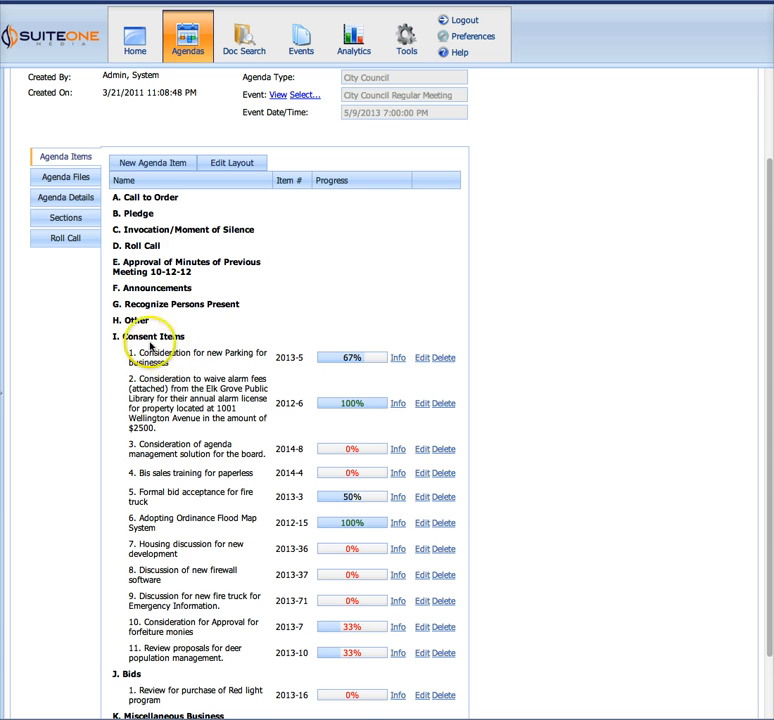
{"action": "scroll", "coordinate": [126, 350], "scroll_direction": "down", "scroll_amount": 1}
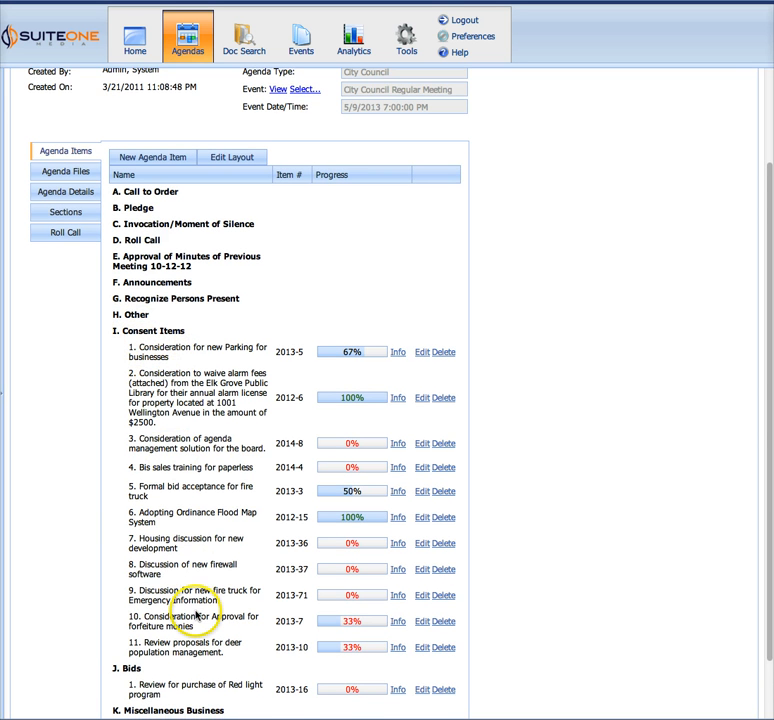
{"action": "scroll", "coordinate": [197, 617], "scroll_direction": "down", "scroll_amount": 2}
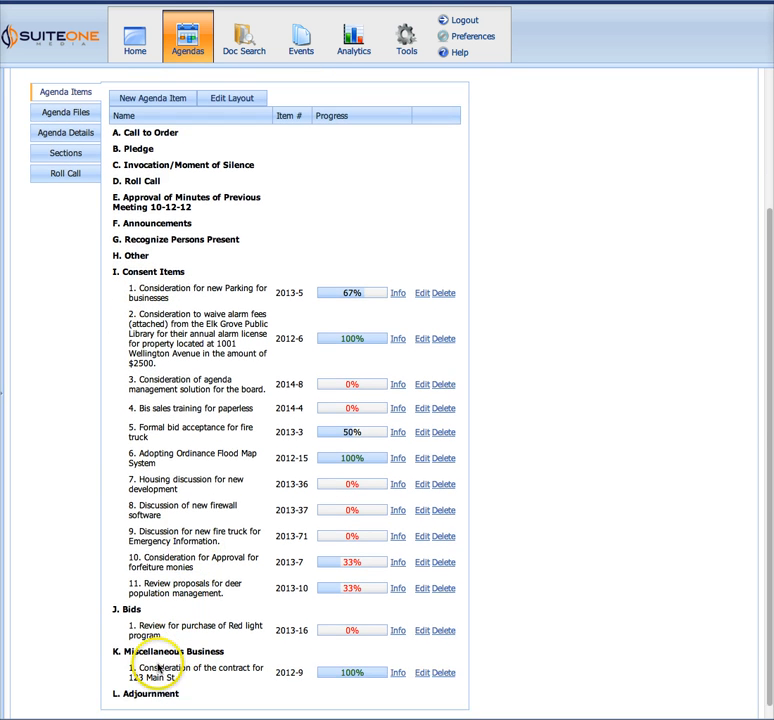
{"action": "scroll", "coordinate": [170, 669], "scroll_direction": "up", "scroll_amount": 1}
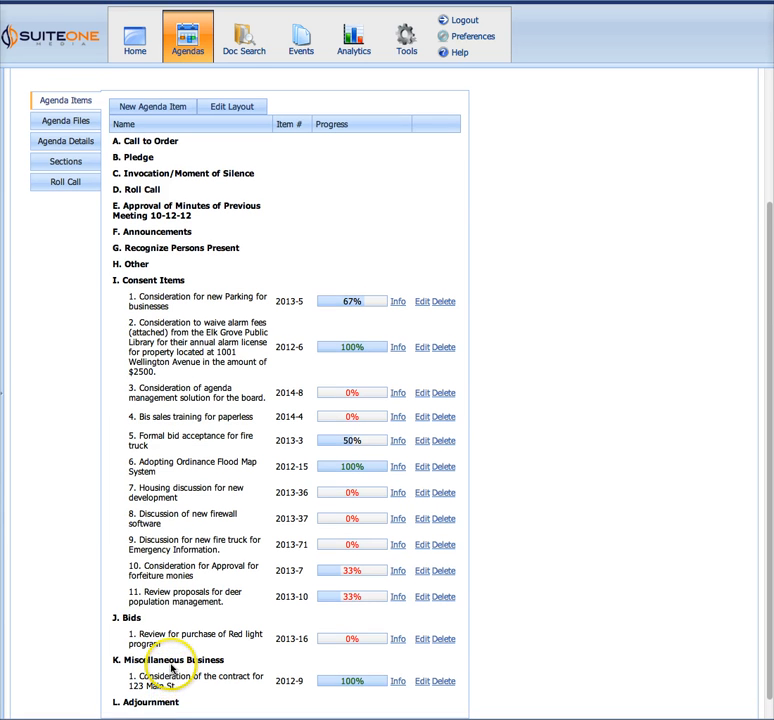
{"action": "scroll", "coordinate": [172, 660], "scroll_direction": "up", "scroll_amount": 1}
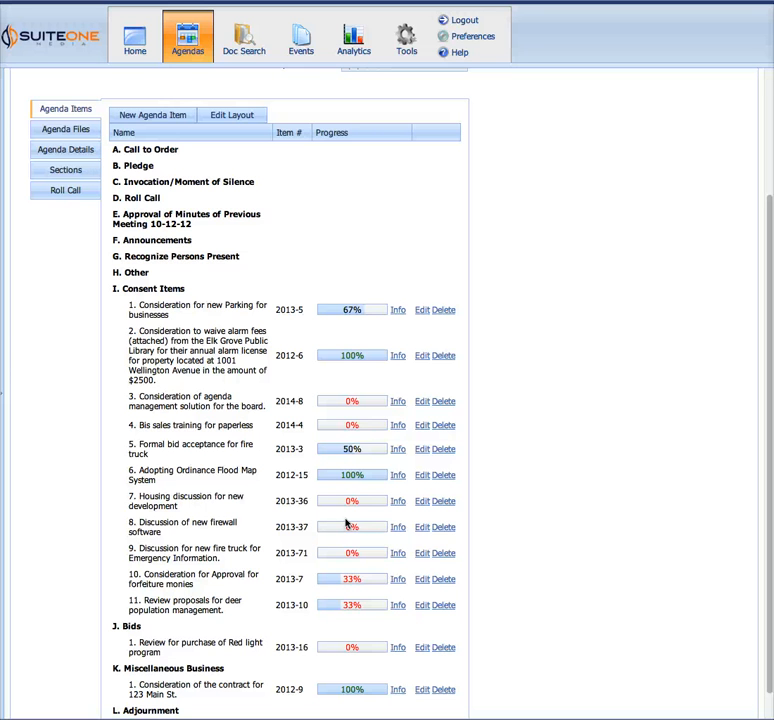
Start a new agenda item in the City Council Regular Meeting agenda and assign it to the Consent Items section
{"action": "scroll", "coordinate": [508, 465], "scroll_direction": "up", "scroll_amount": 1}
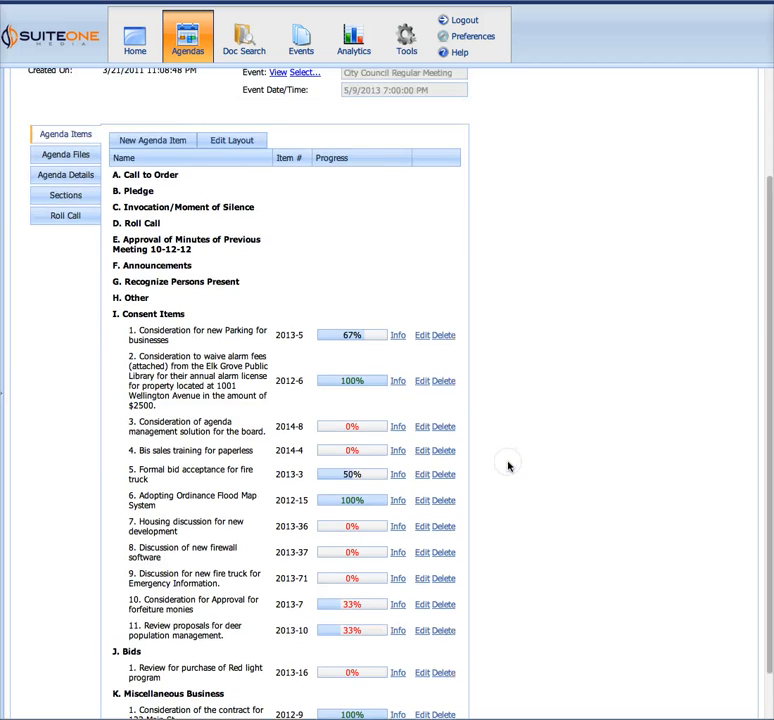
{"action": "scroll", "coordinate": [508, 465], "scroll_direction": "up", "scroll_amount": 3}
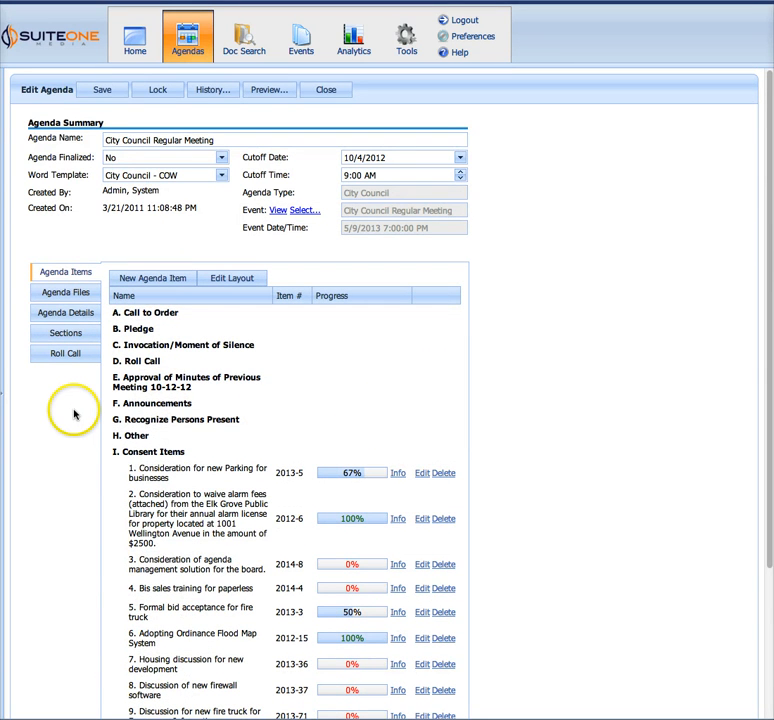
{"action": "left_click", "coordinate": [152, 280]}
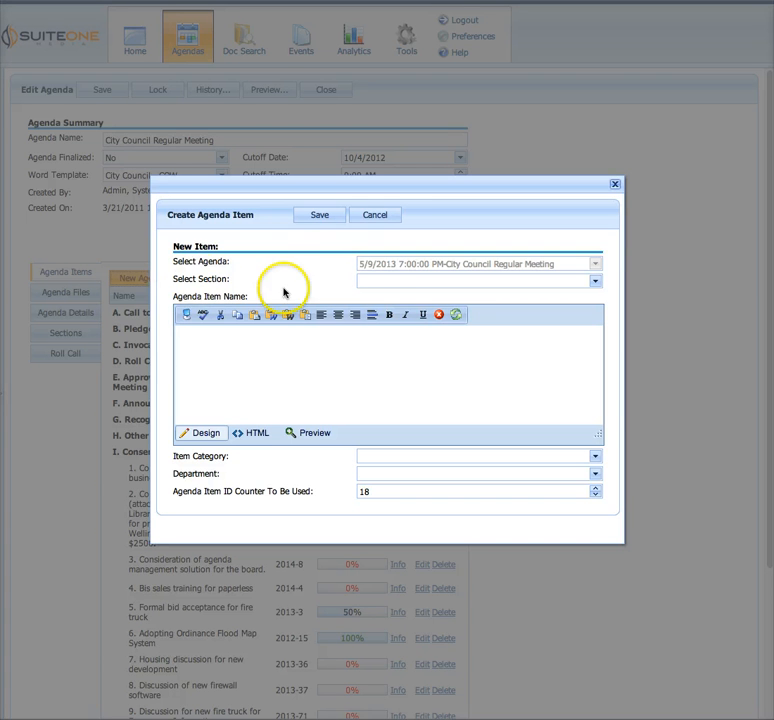
{"action": "left_click", "coordinate": [397, 284]}
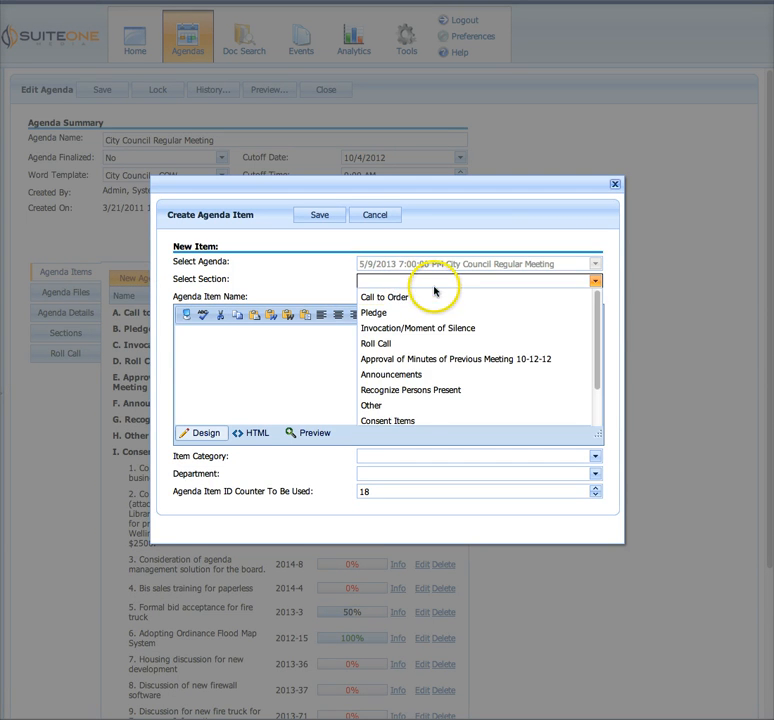
{"action": "left_click", "coordinate": [405, 421]}
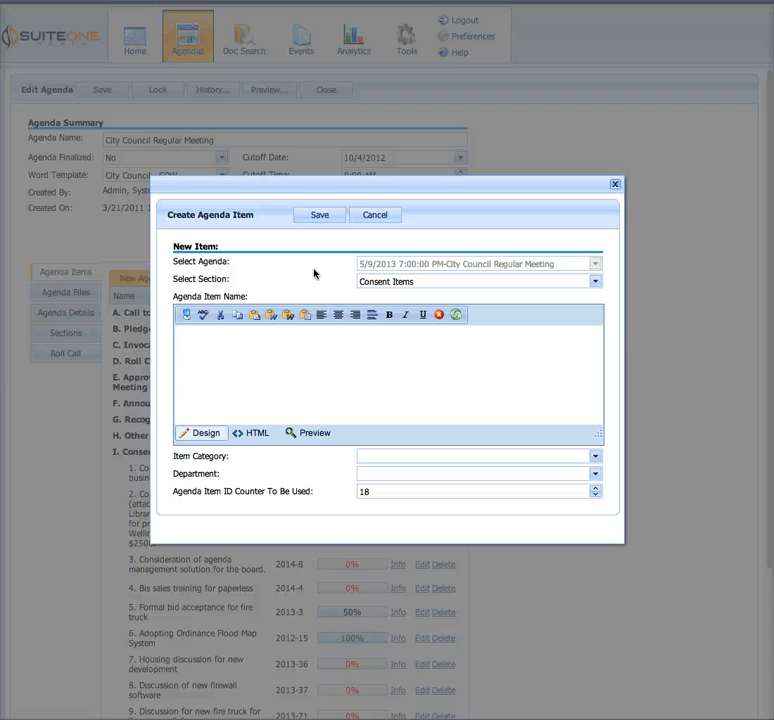
Enter "Consideration of agenda management systemm" as the agenda item name
{"action": "left_click", "coordinate": [270, 344]}
{"action": "type", "text": "Consideration"}
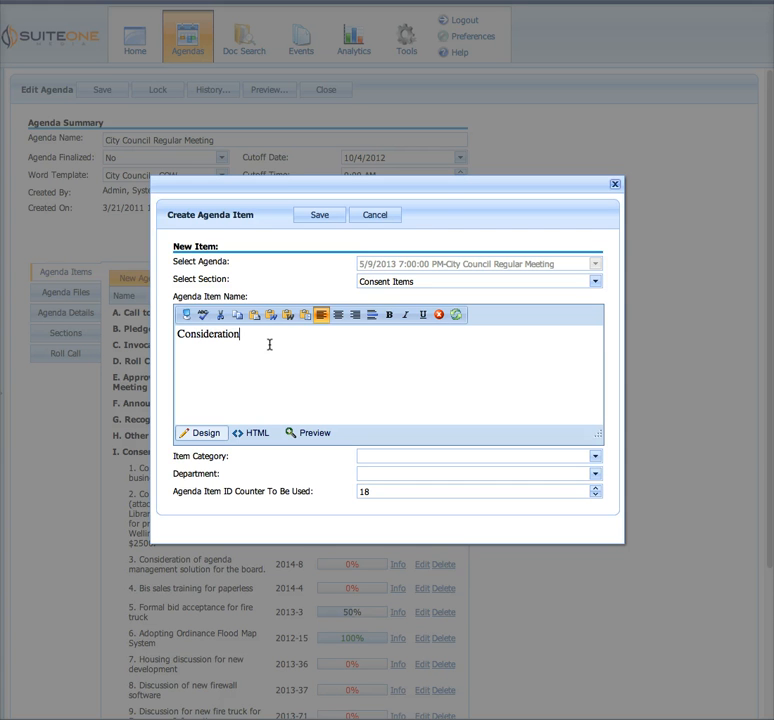
{"action": "type", "text": " of agenda management syste"}
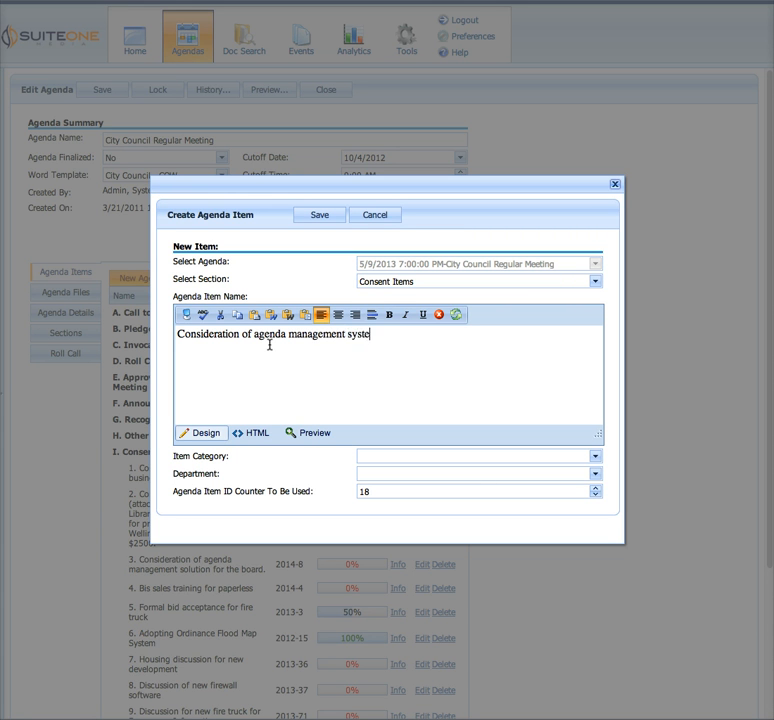
{"action": "type", "text": "mm"}
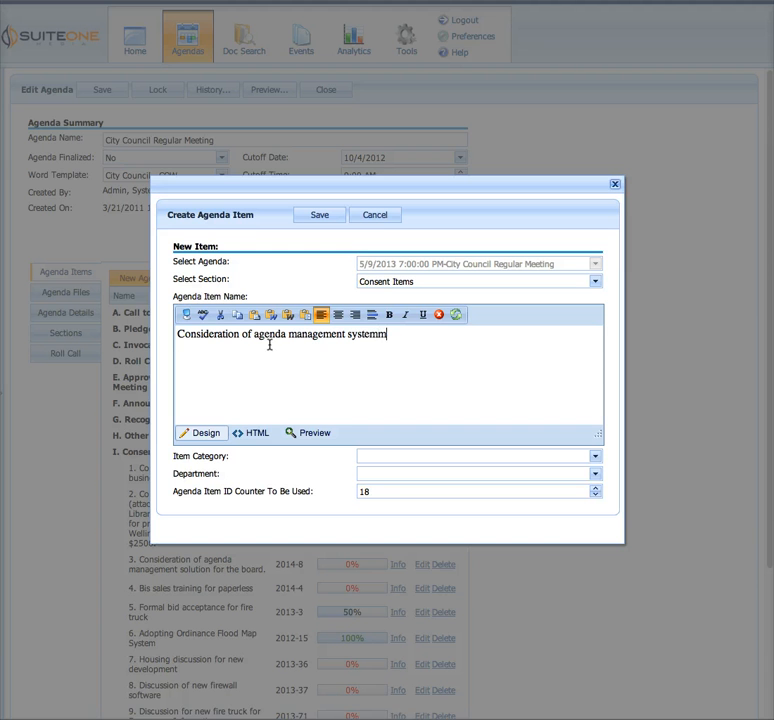
Spell-check the agenda item name, replace "systemm" with the suggestion "system", and finish the spell check
{"action": "left_click", "coordinate": [202, 318]}
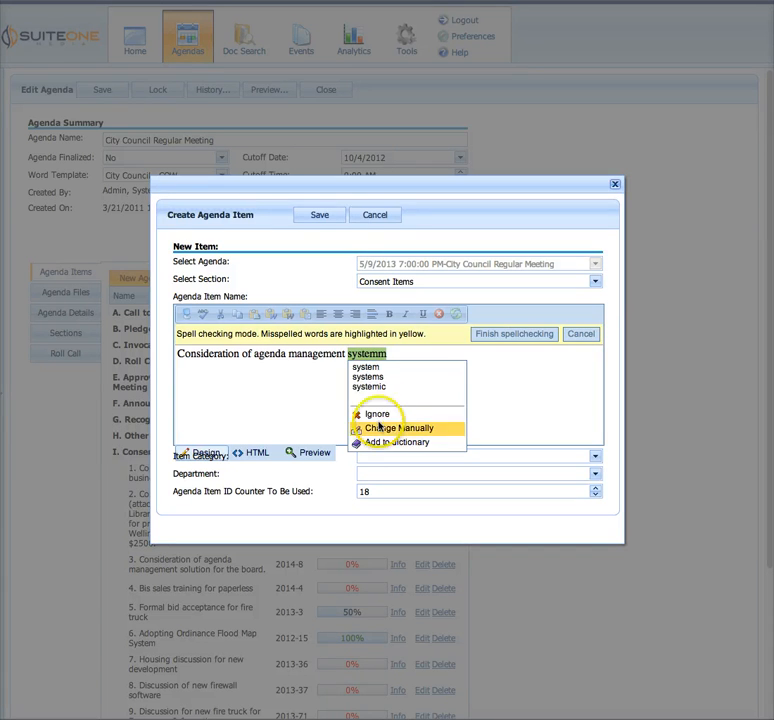
{"action": "left_click", "coordinate": [371, 367]}
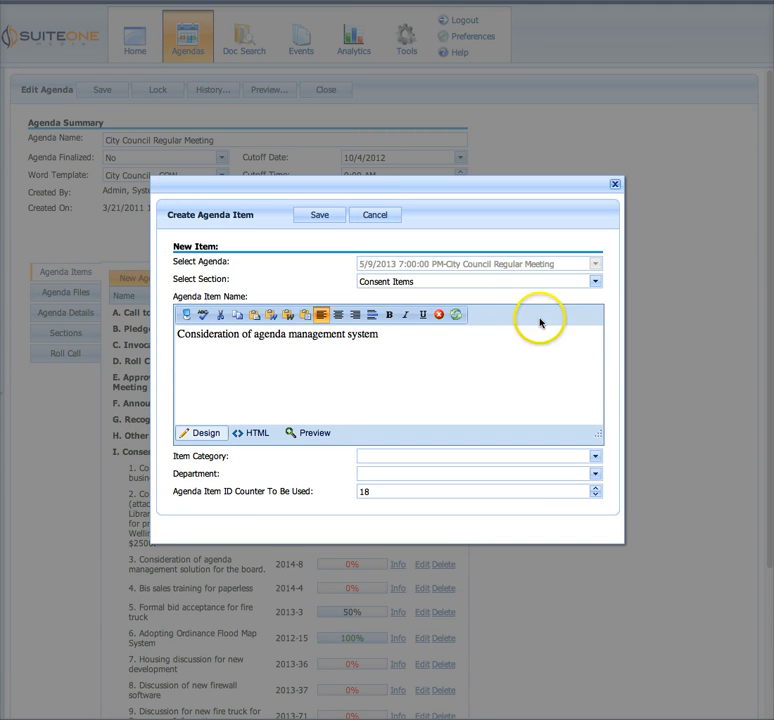
{"action": "left_click", "coordinate": [511, 333]}
{"action": "left_click_drag", "start_coordinate": [476, 339], "coordinate": [169, 333]}
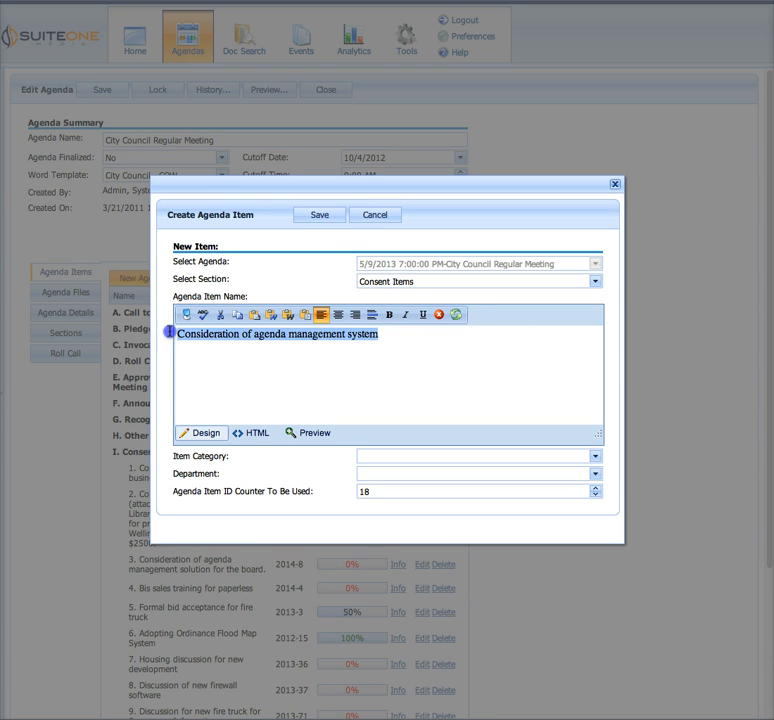
{"action": "left_click", "coordinate": [242, 361]}
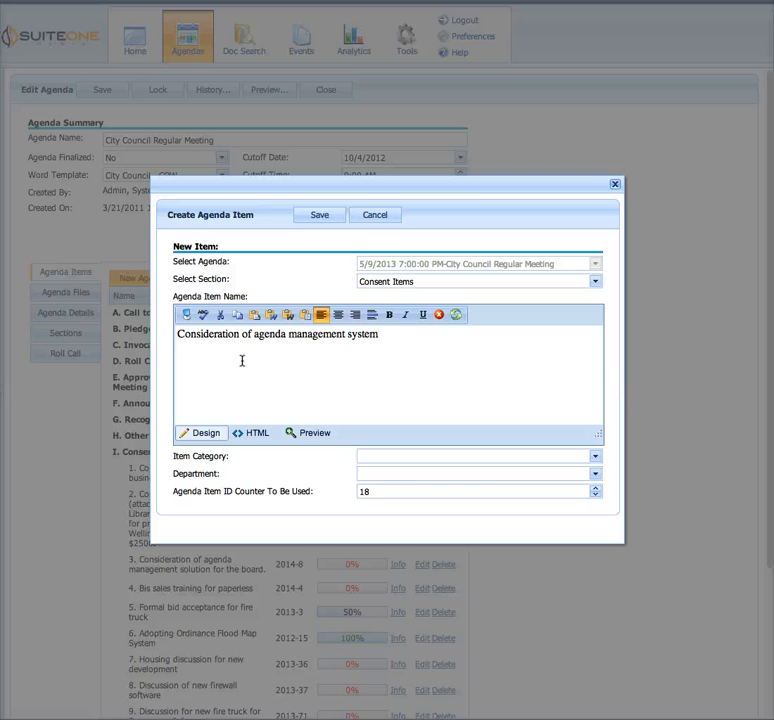
{"action": "left_click", "coordinate": [295, 336]}
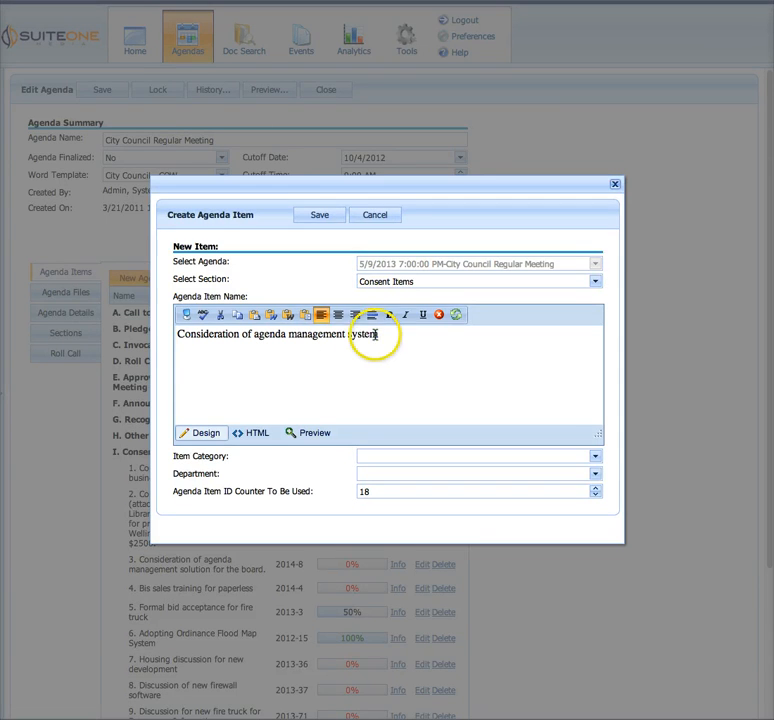
{"action": "left_click_drag", "start_coordinate": [378, 336], "coordinate": [178, 333]}
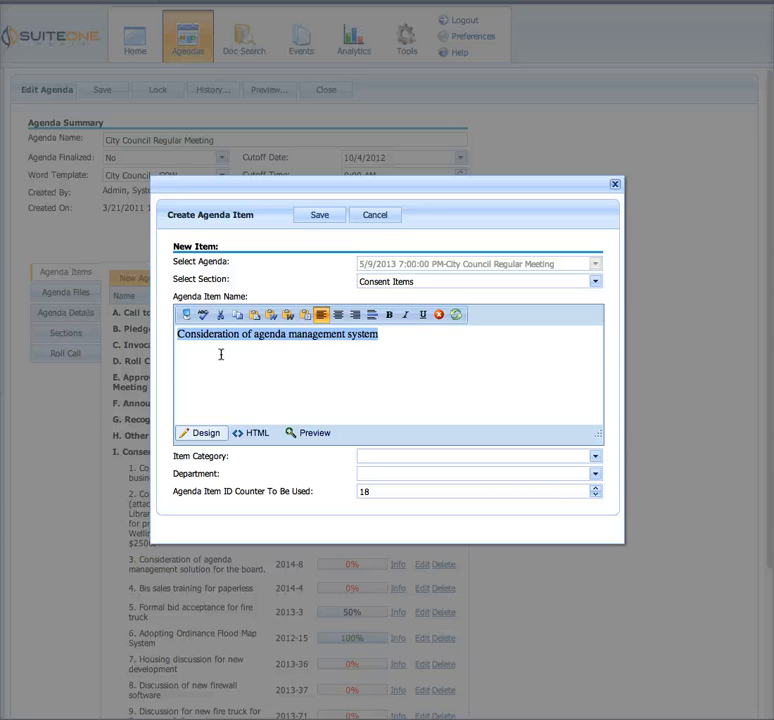
{"action": "left_click_drag", "start_coordinate": [397, 337], "coordinate": [250, 336]}
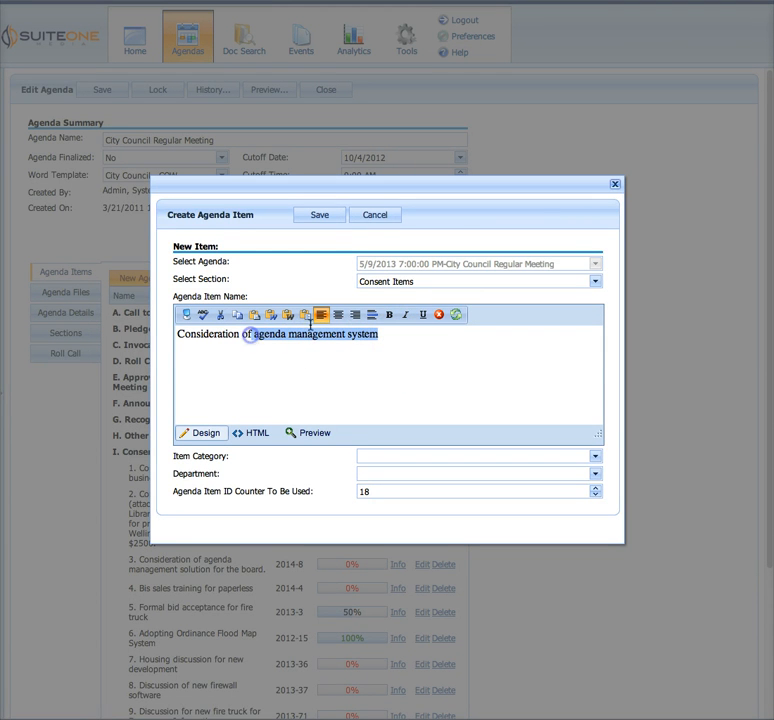
{"action": "left_click", "coordinate": [403, 338]}
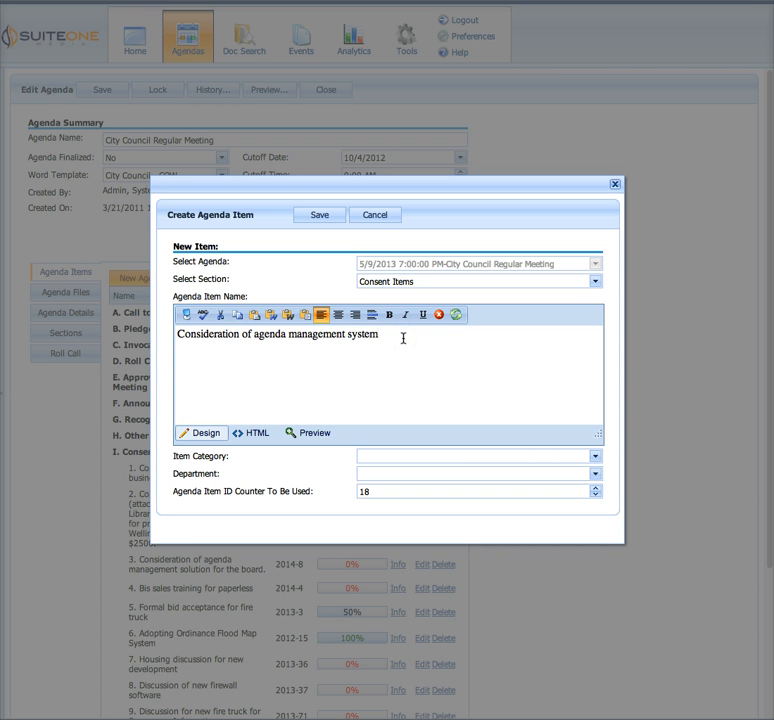
{"action": "left_click_drag", "start_coordinate": [392, 339], "coordinate": [166, 340]}
{"action": "left_click", "coordinate": [242, 354]}
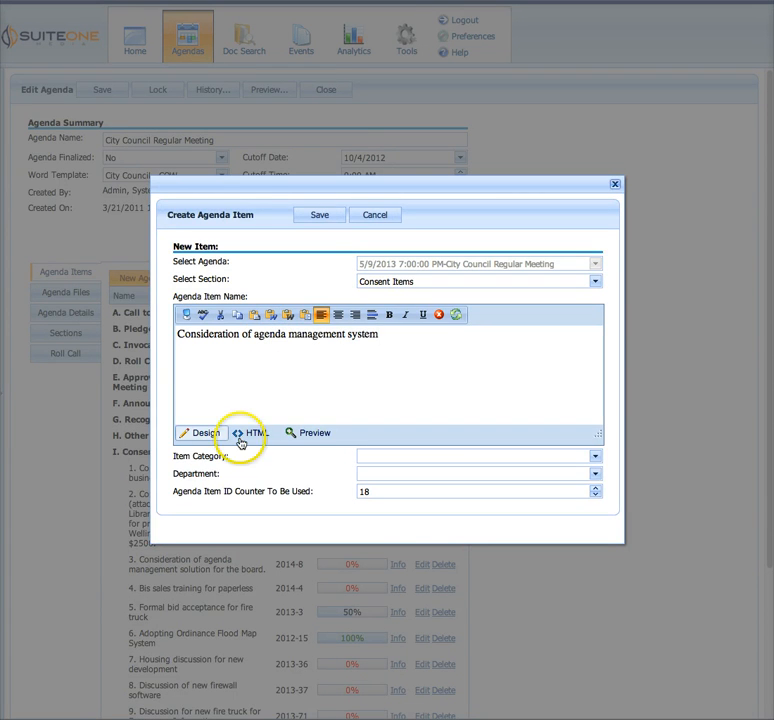
Set the item category to Action Item and the department to System Administrator
{"action": "left_click_drag", "start_coordinate": [177, 463], "coordinate": [223, 459]}
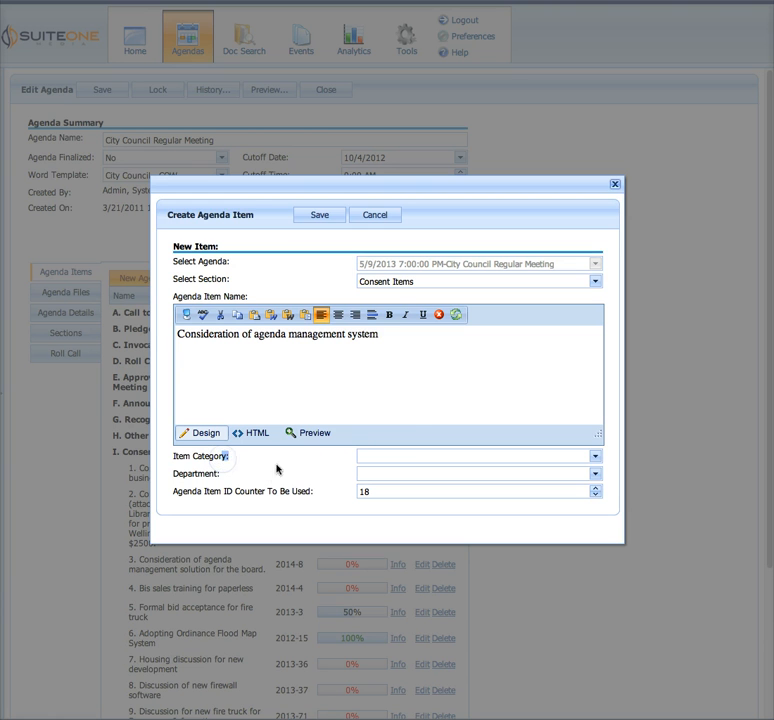
{"action": "left_click", "coordinate": [392, 455]}
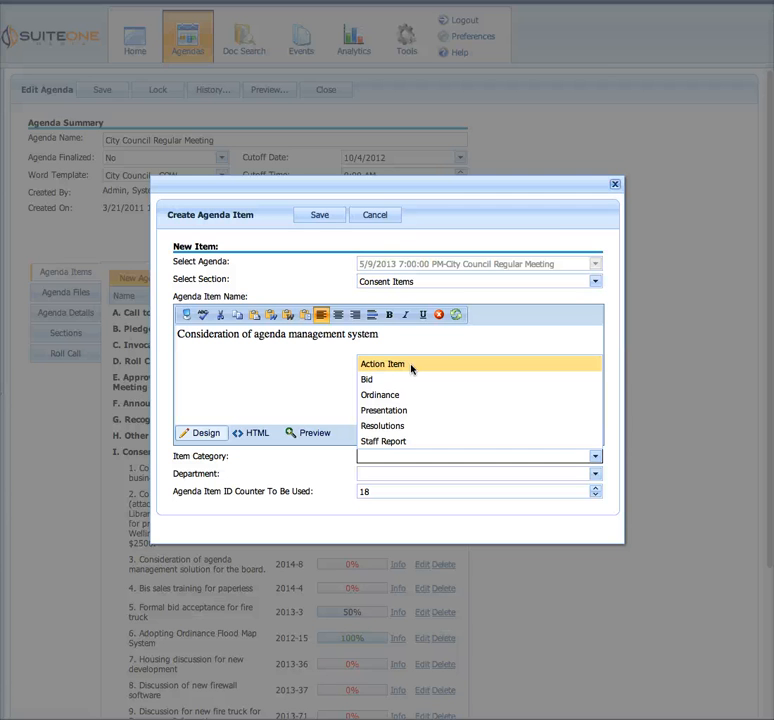
{"action": "left_click", "coordinate": [410, 366]}
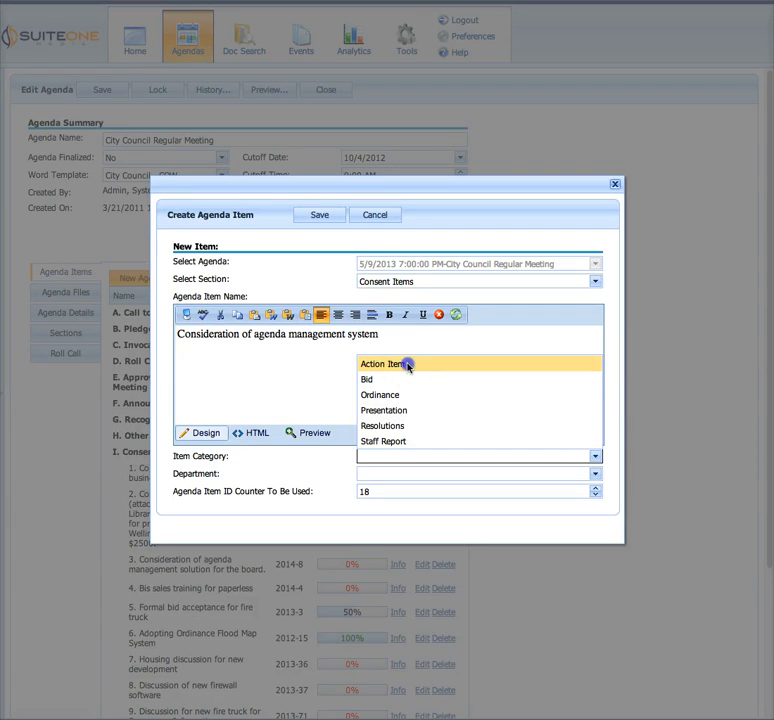
{"action": "left_click", "coordinate": [342, 476]}
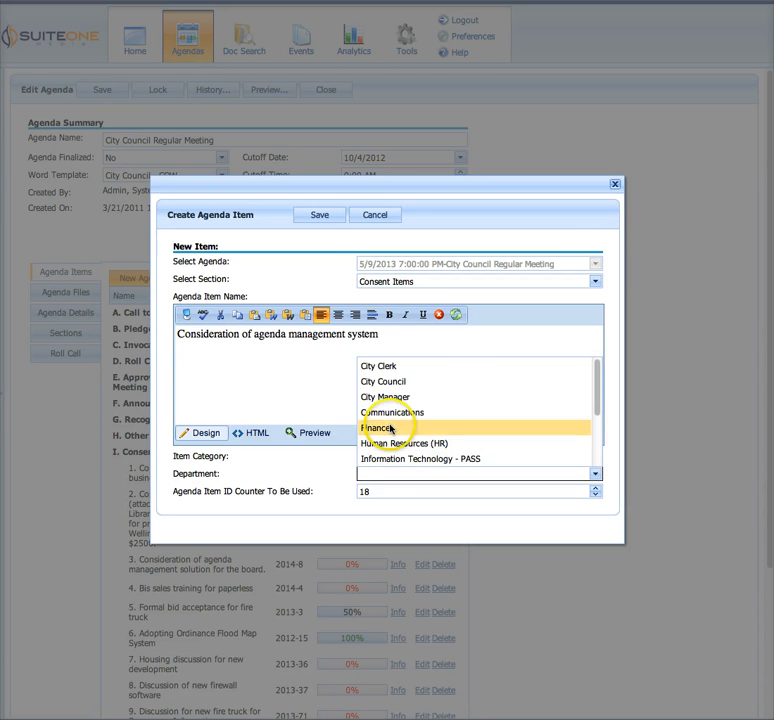
{"action": "scroll", "coordinate": [393, 436], "scroll_direction": "down", "scroll_amount": 3}
{"action": "left_click", "coordinate": [406, 459]}
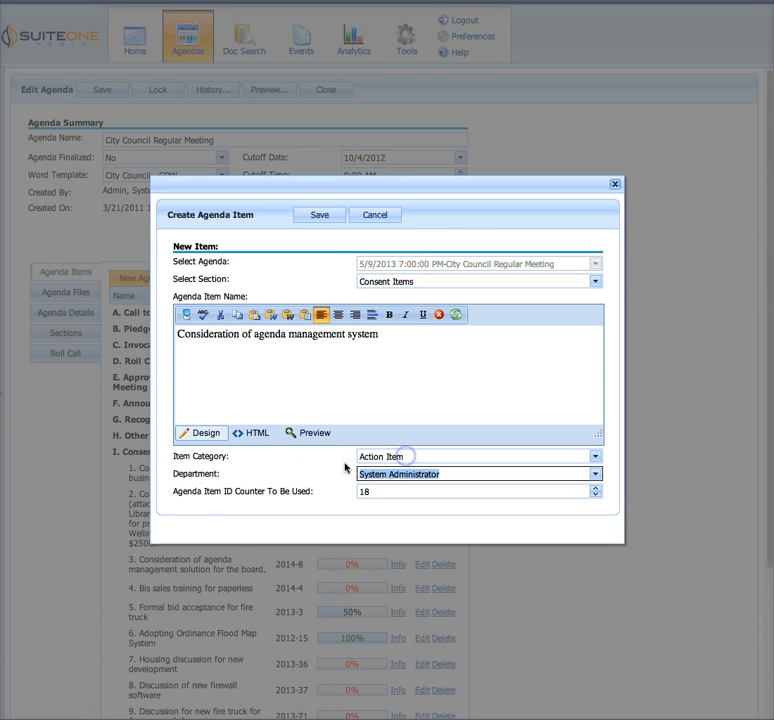
{"action": "left_click_drag", "start_coordinate": [165, 497], "coordinate": [268, 494]}
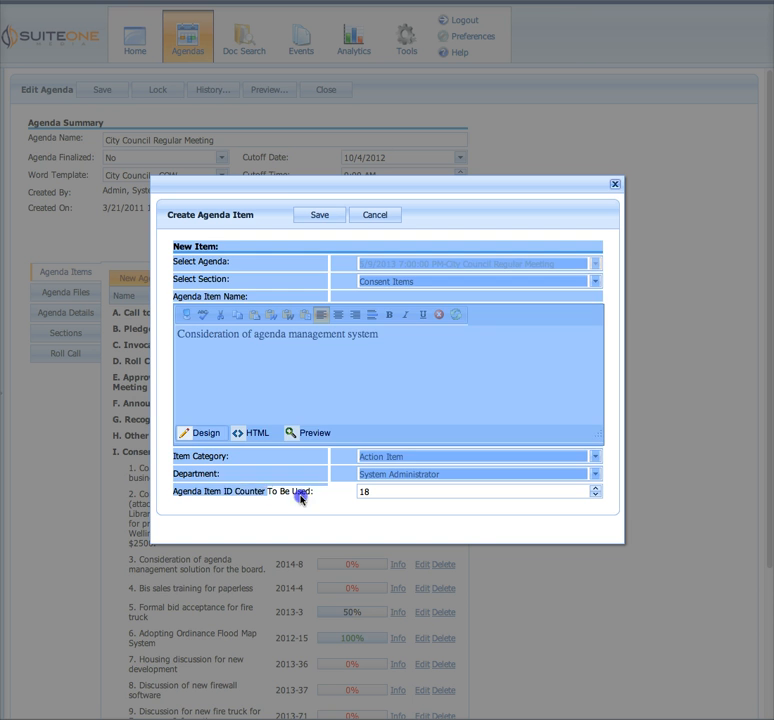
{"action": "left_click", "coordinate": [301, 497]}
{"action": "left_click_drag", "start_coordinate": [320, 496], "coordinate": [256, 489]}
{"action": "left_click", "coordinate": [304, 480]}
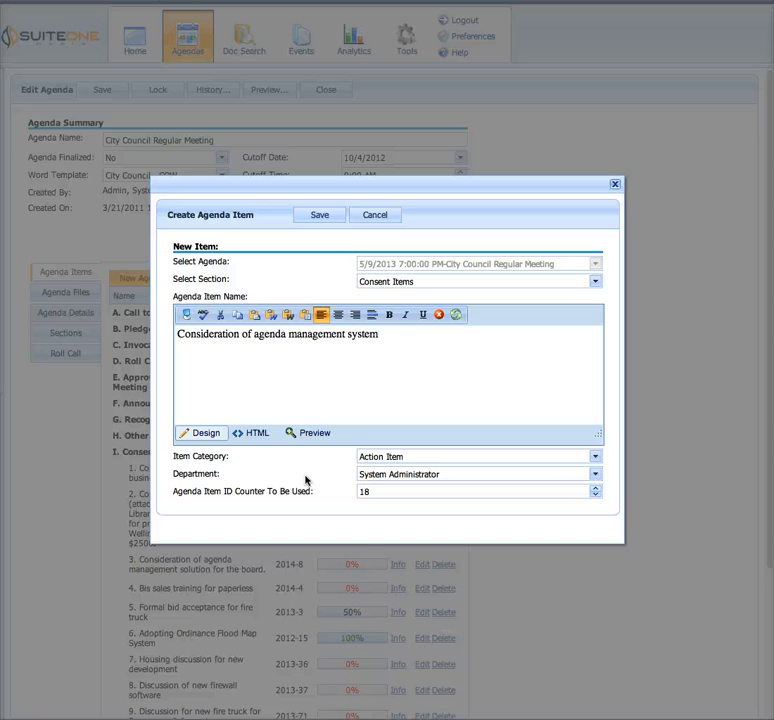
{"action": "left_click", "coordinate": [306, 477]}
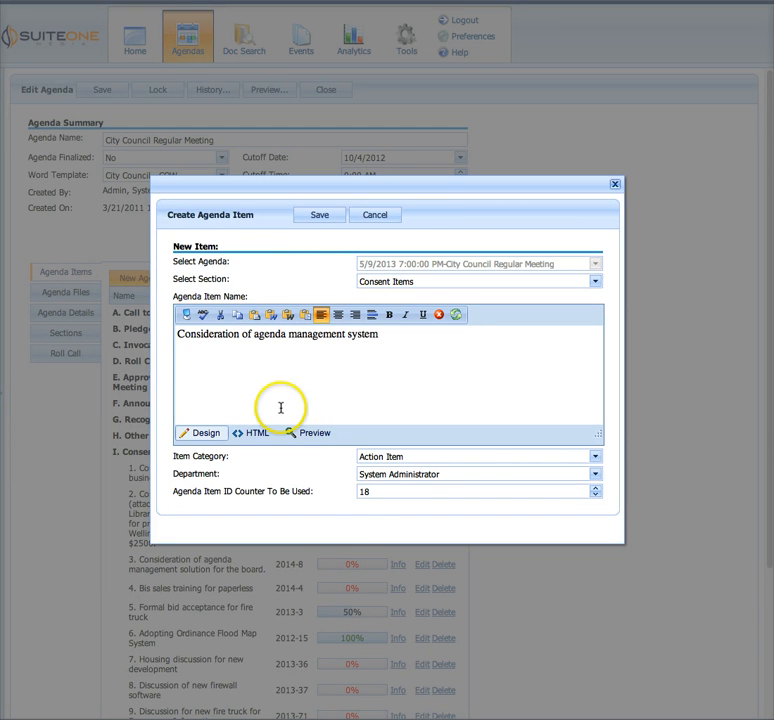
{"action": "left_click", "coordinate": [372, 492]}
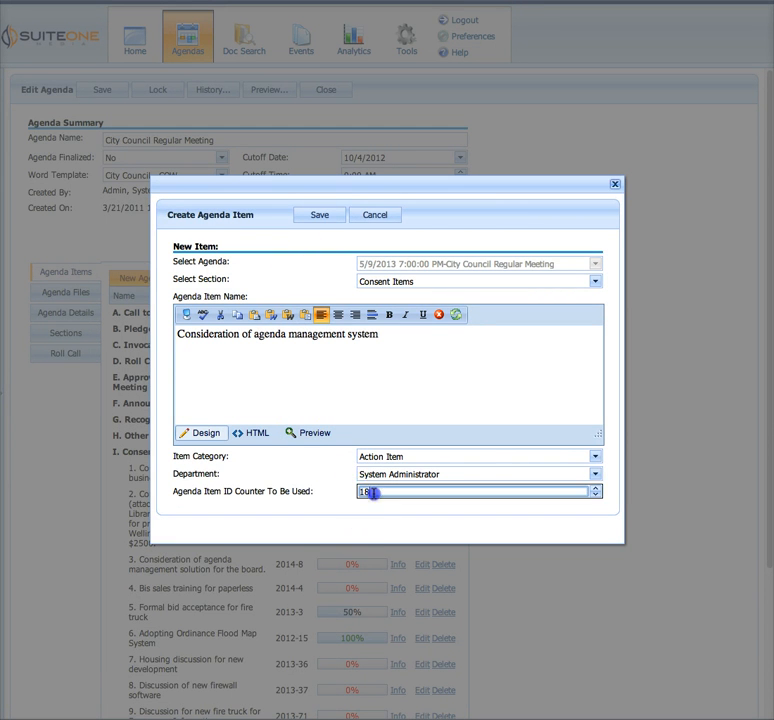
{"action": "left_click", "coordinate": [330, 490]}
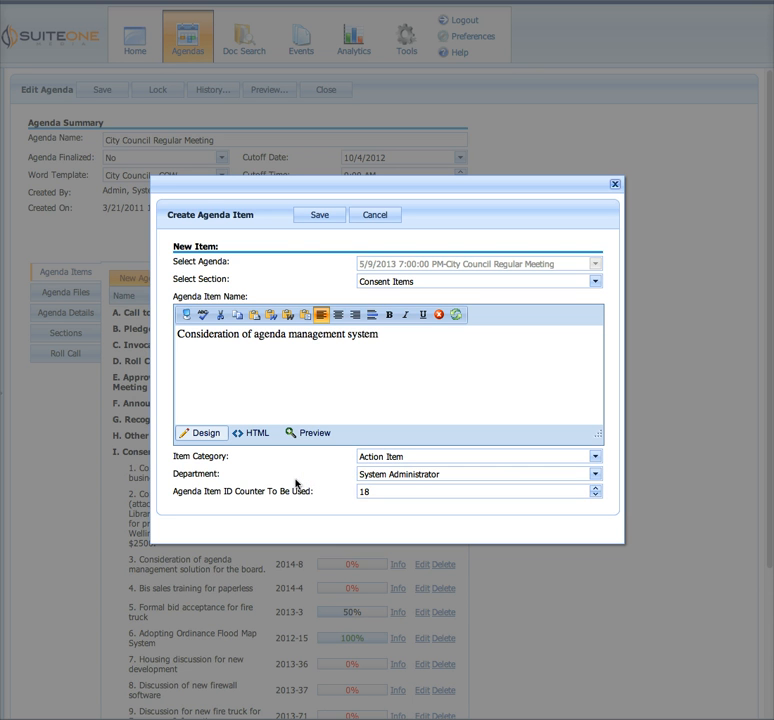
Save the new agenda item to the City Council Regular Meeting agenda
{"action": "left_click", "coordinate": [294, 265]}
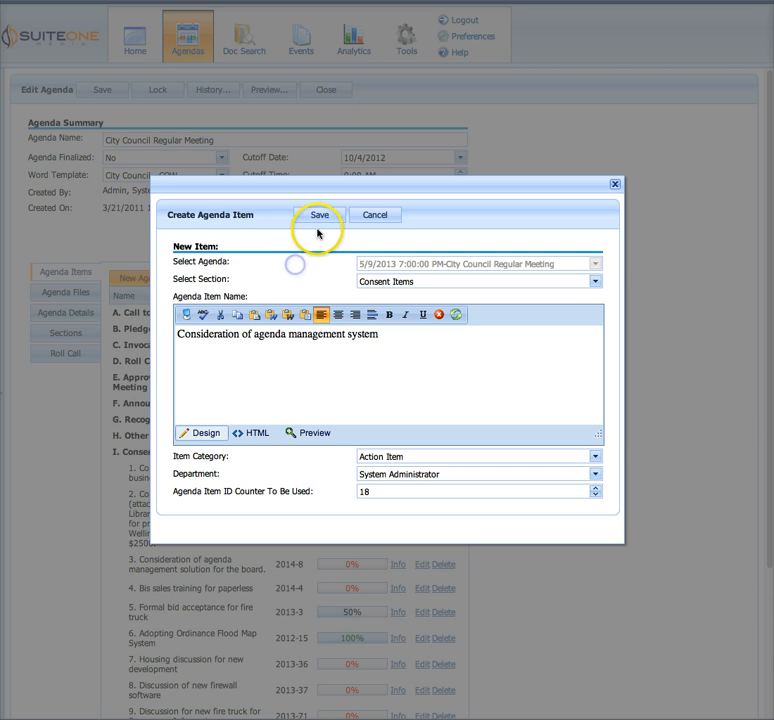
{"action": "left_click", "coordinate": [320, 220]}
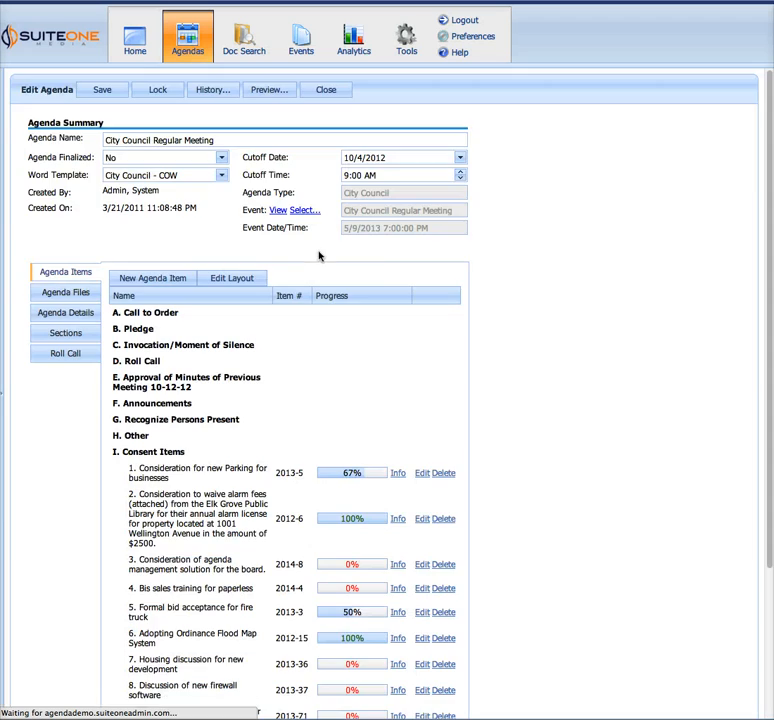
{"action": "left_click", "coordinate": [523, 274]}
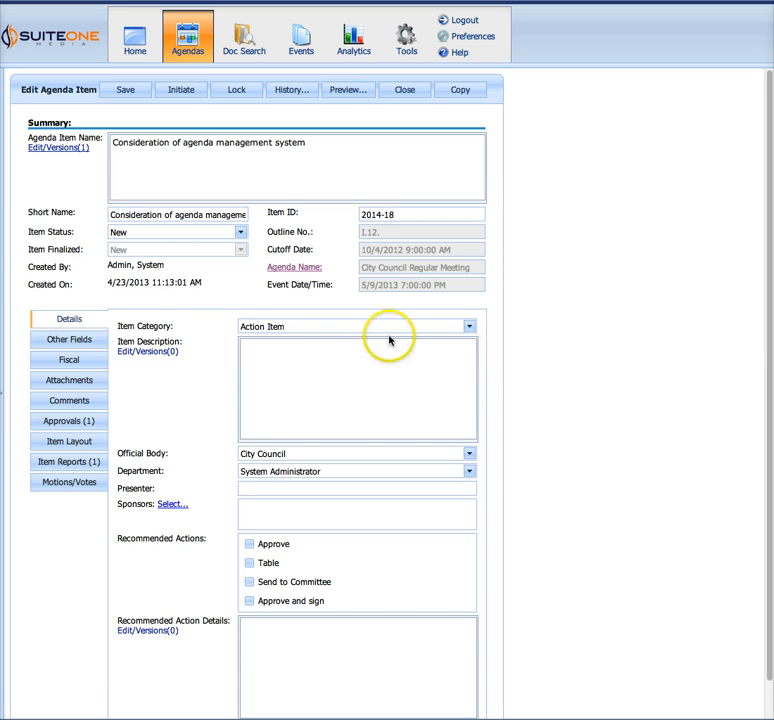
Review the saved agenda item's summary and detail fields, focusing on the Item Description
{"action": "scroll", "coordinate": [217, 311], "scroll_direction": "down", "scroll_amount": 1}
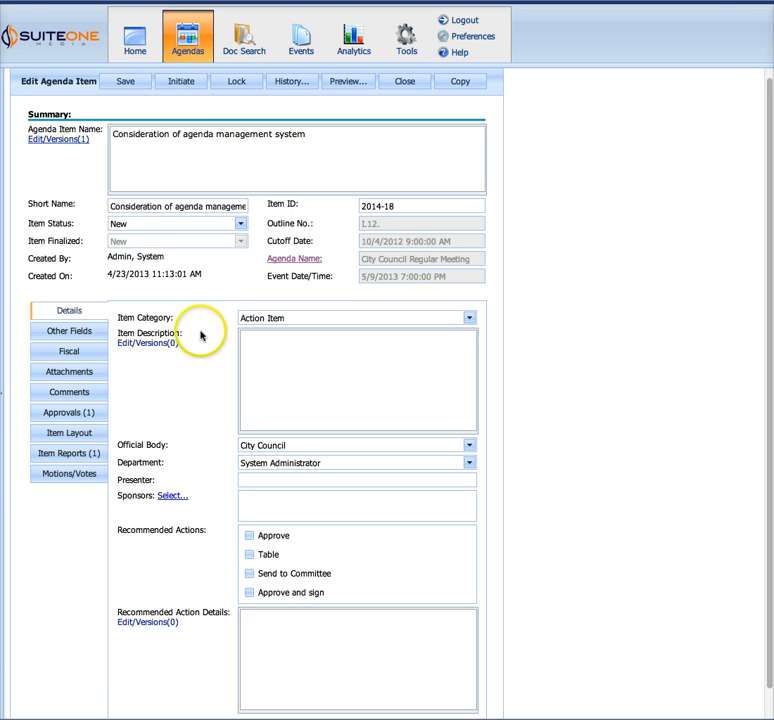
{"action": "scroll", "coordinate": [192, 344], "scroll_direction": "down", "scroll_amount": 2}
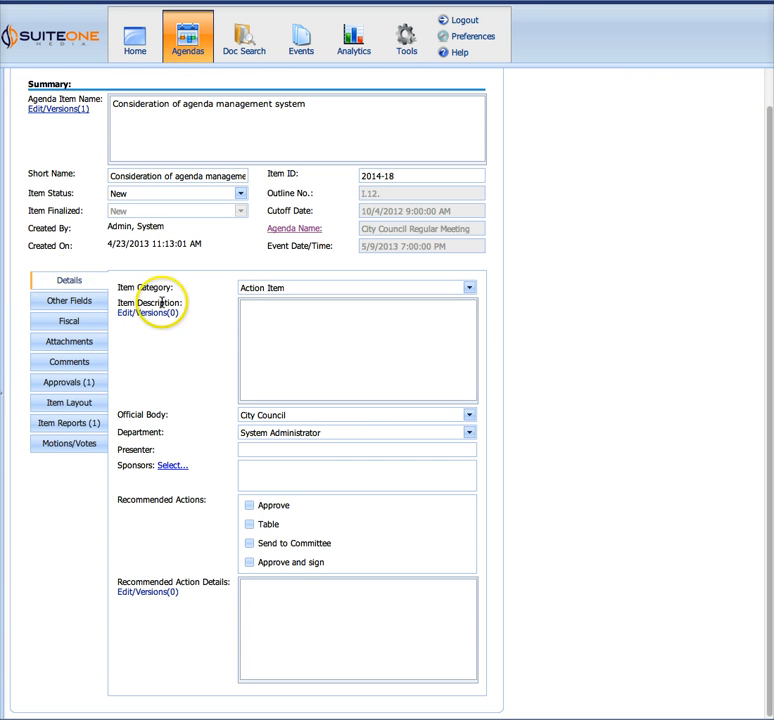
{"action": "left_click", "coordinate": [185, 353]}
{"action": "left_click_drag", "start_coordinate": [124, 304], "coordinate": [190, 304]}
{"action": "left_click", "coordinate": [192, 369]}
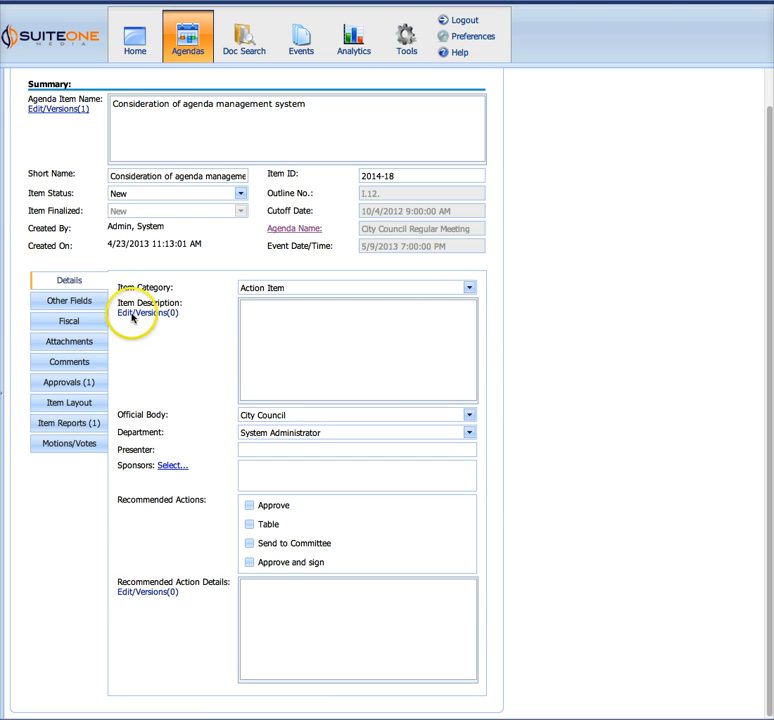
{"action": "left_click_drag", "start_coordinate": [121, 302], "coordinate": [174, 301]}
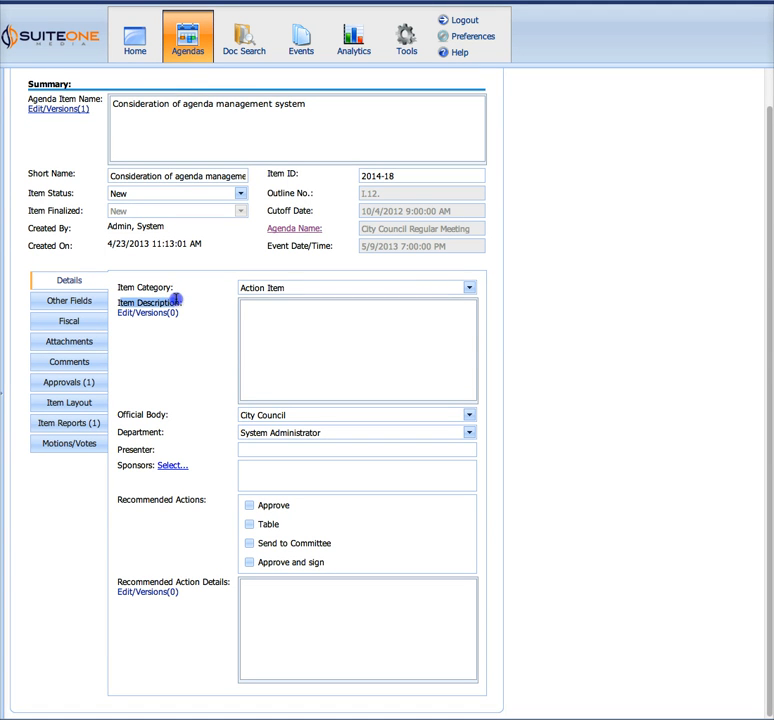
{"action": "left_click", "coordinate": [187, 305]}
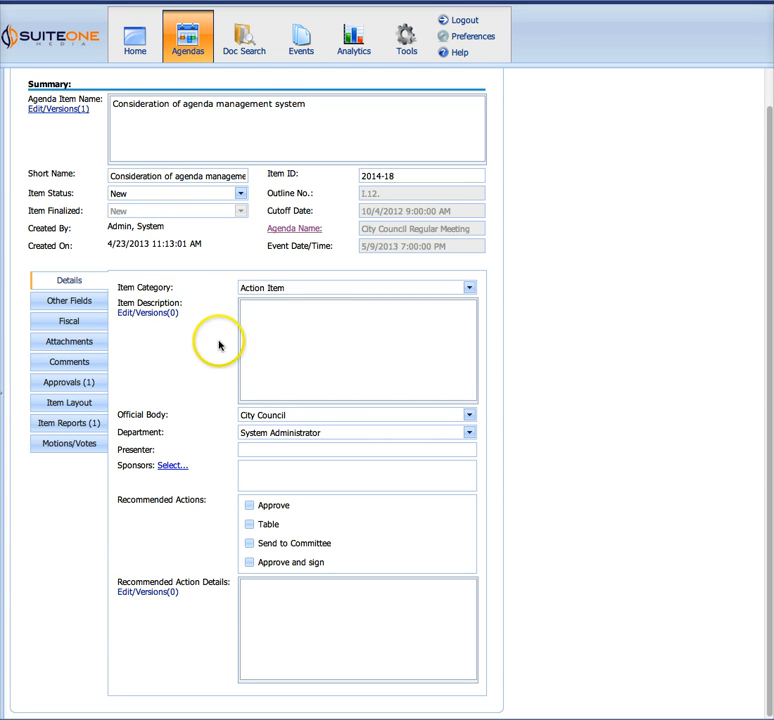
Enter "paperless agendas" as the Item Description of the agenda item
{"action": "left_click", "coordinate": [264, 326]}
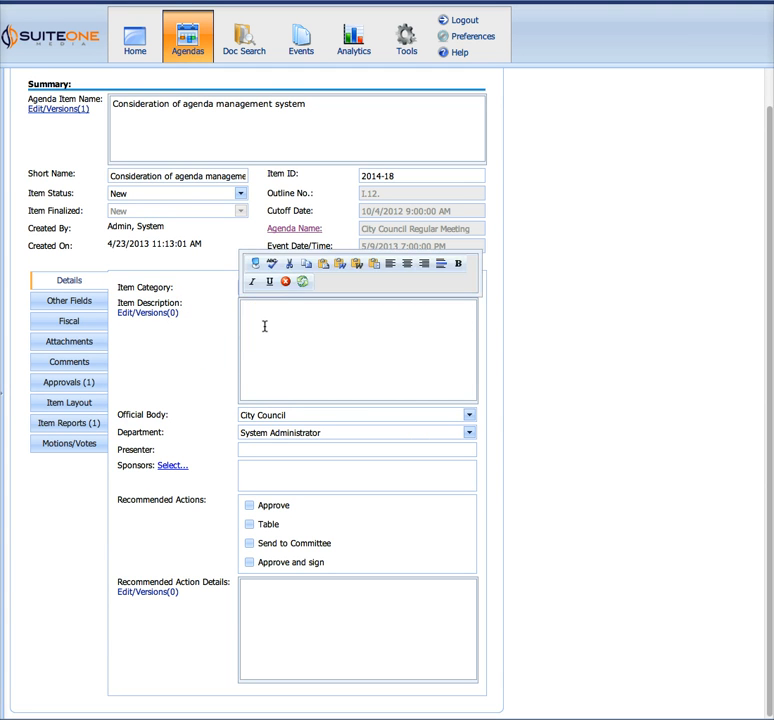
{"action": "type", "text": "paperless agendas"}
{"action": "left_click", "coordinate": [328, 331]}
Expand the Item Description editor to full screen and restore it to its normal size
{"action": "left_click", "coordinate": [254, 265]}
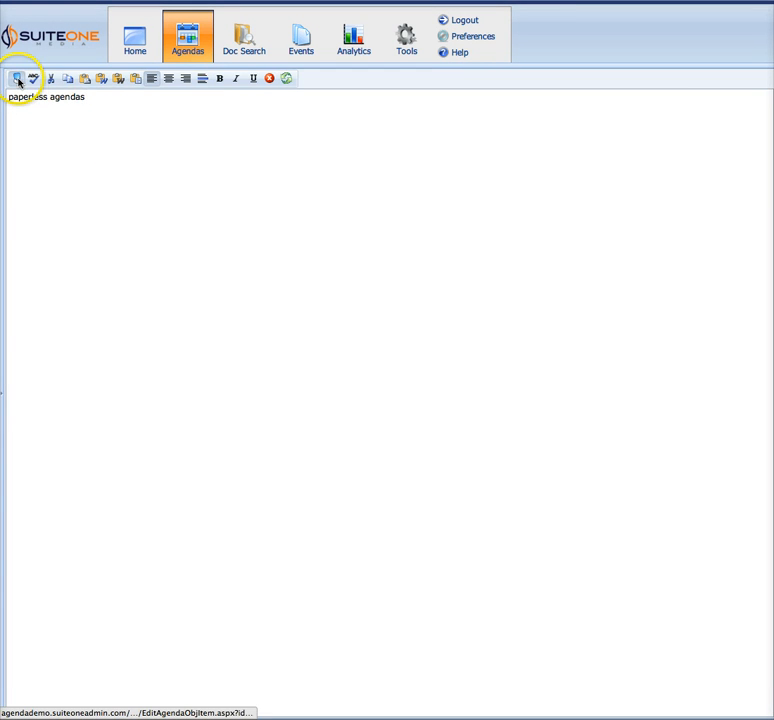
{"action": "left_click", "coordinate": [18, 80]}
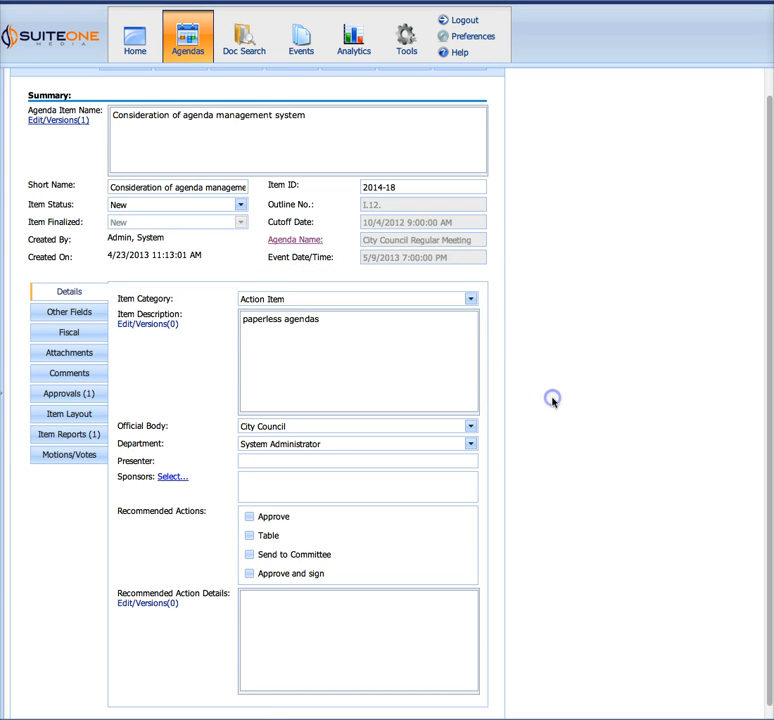
{"action": "left_click", "coordinate": [397, 375]}
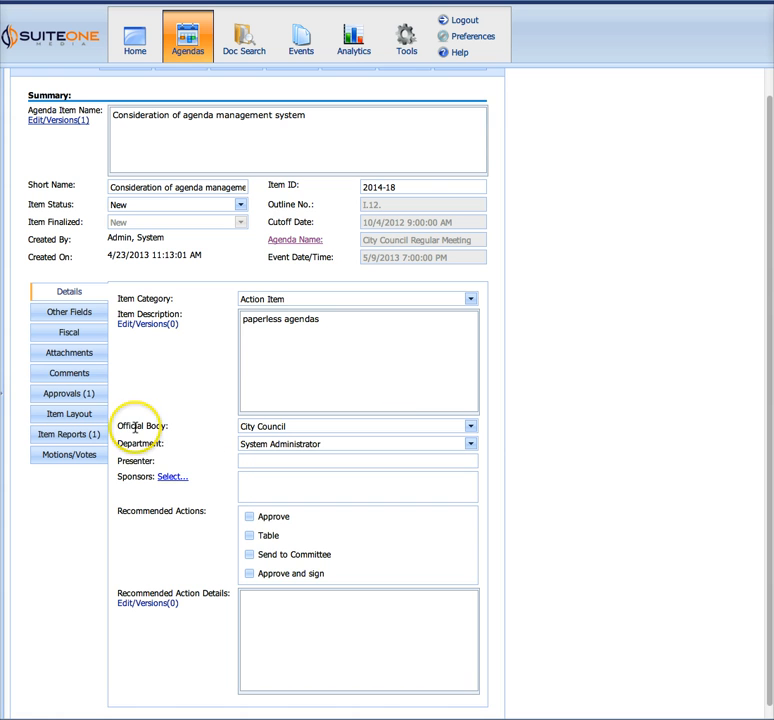
Examine the available Official Body choices and the Presenter field without changing them
{"action": "left_click_drag", "start_coordinate": [126, 426], "coordinate": [159, 423]}
{"action": "left_click", "coordinate": [259, 427]}
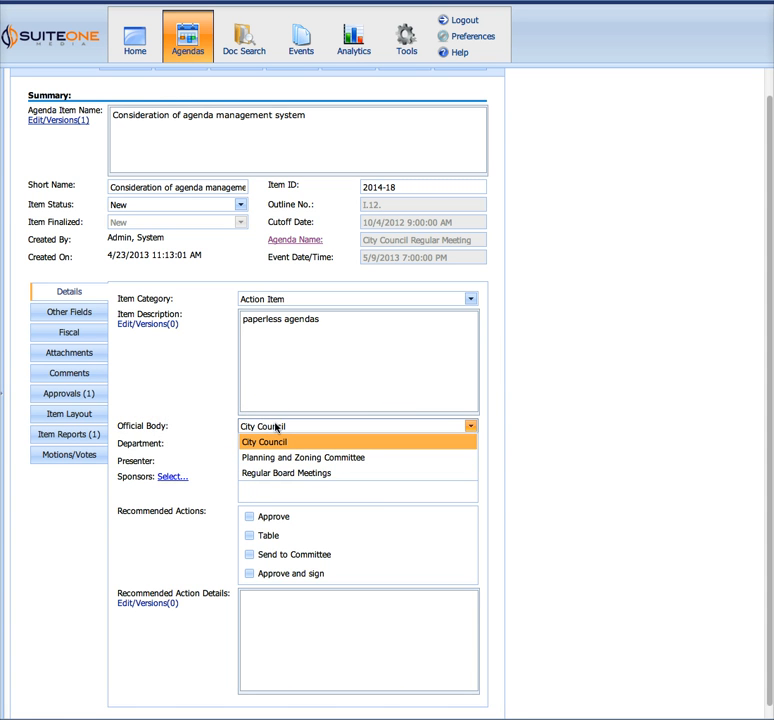
{"action": "left_click", "coordinate": [188, 425]}
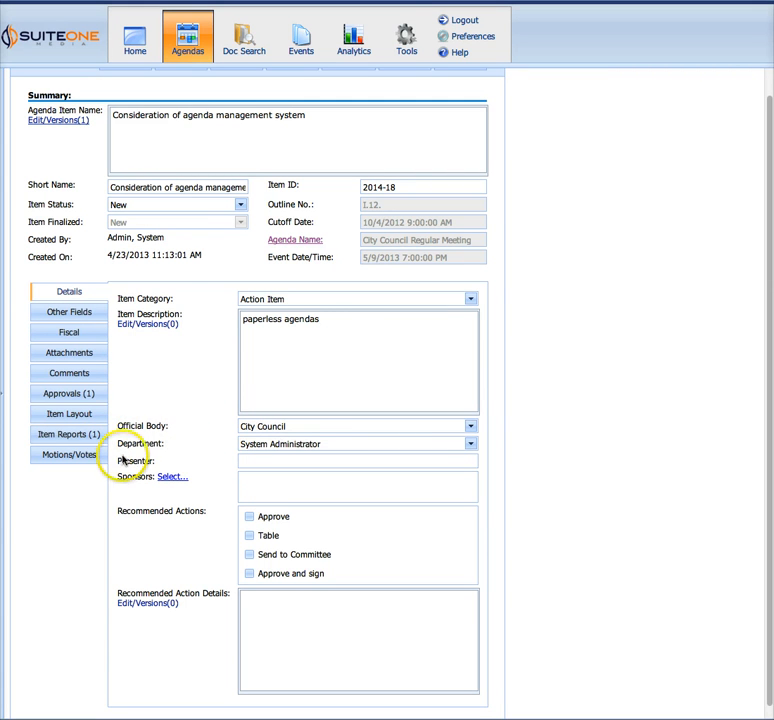
{"action": "left_click_drag", "start_coordinate": [116, 461], "coordinate": [213, 463]}
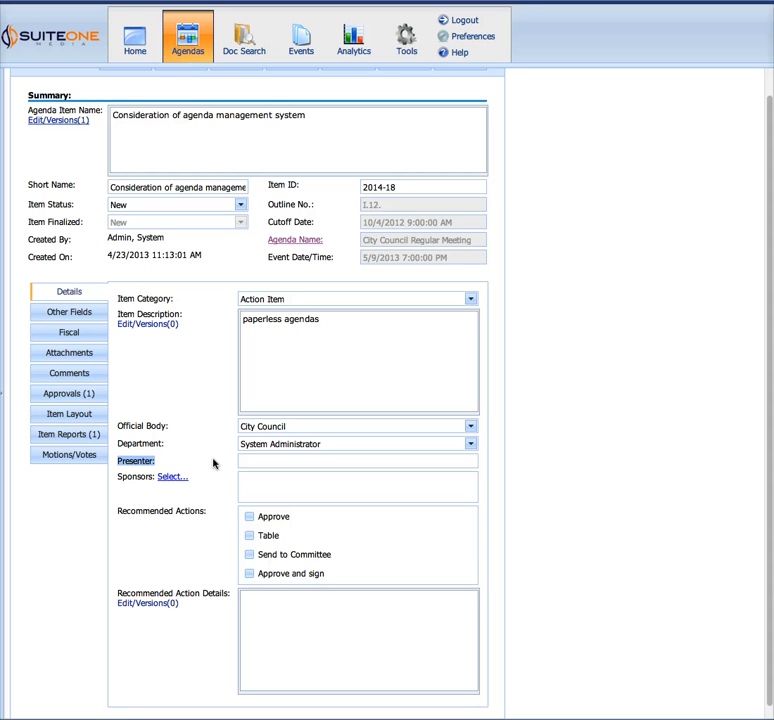
{"action": "left_click", "coordinate": [246, 461]}
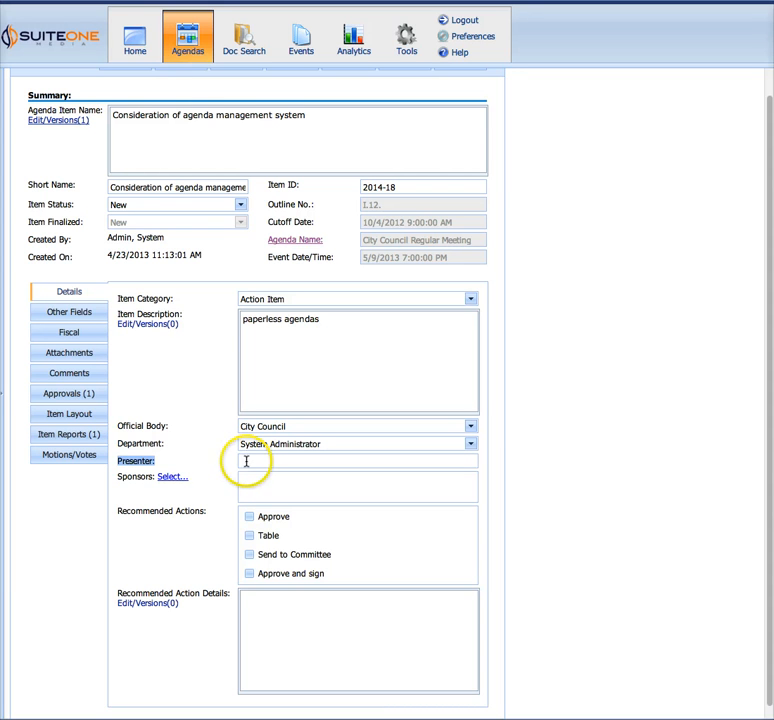
{"action": "left_click", "coordinate": [205, 484]}
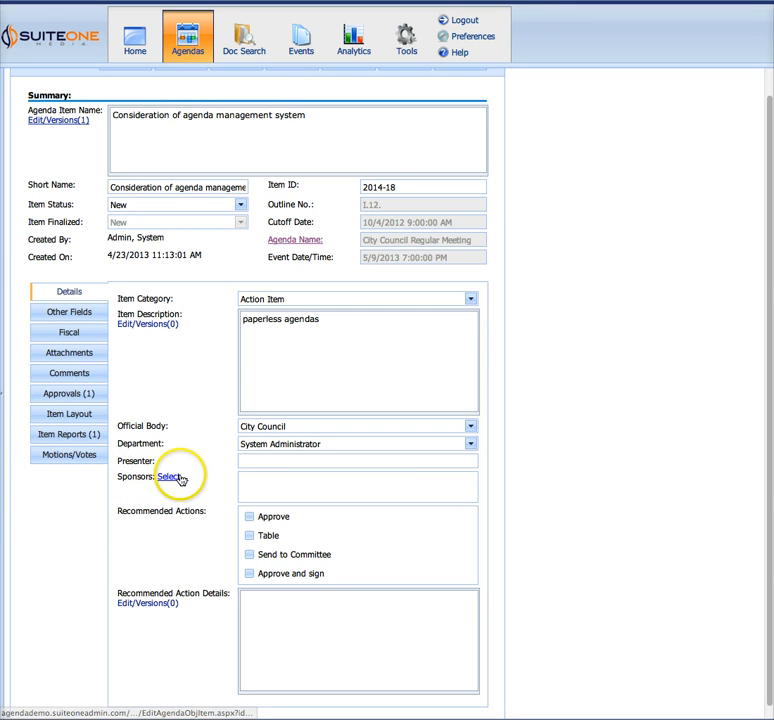
Assign the second and third people in the sponsor list as the item's sponsors and save the selection
{"action": "left_click", "coordinate": [181, 477]}
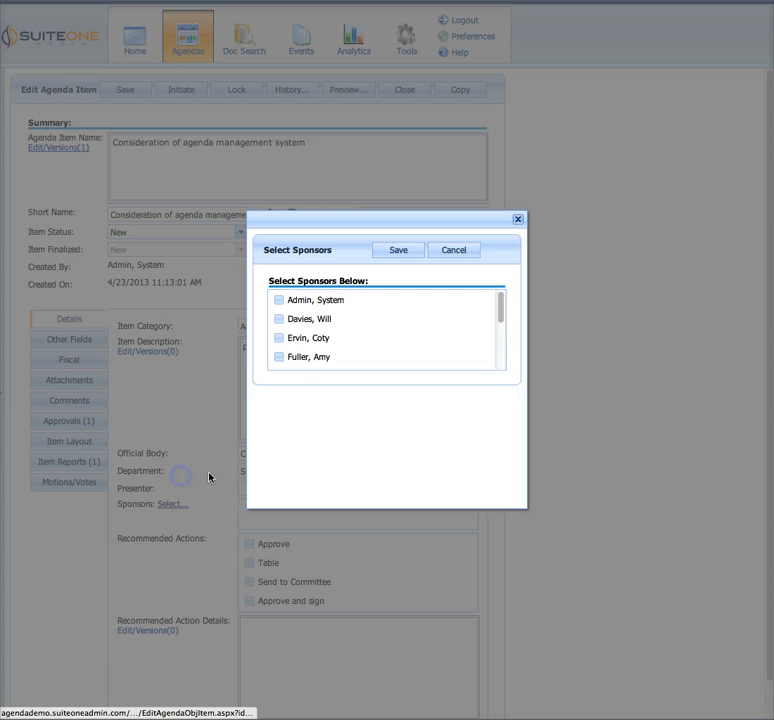
{"action": "left_click", "coordinate": [291, 322]}
{"action": "left_click", "coordinate": [308, 338]}
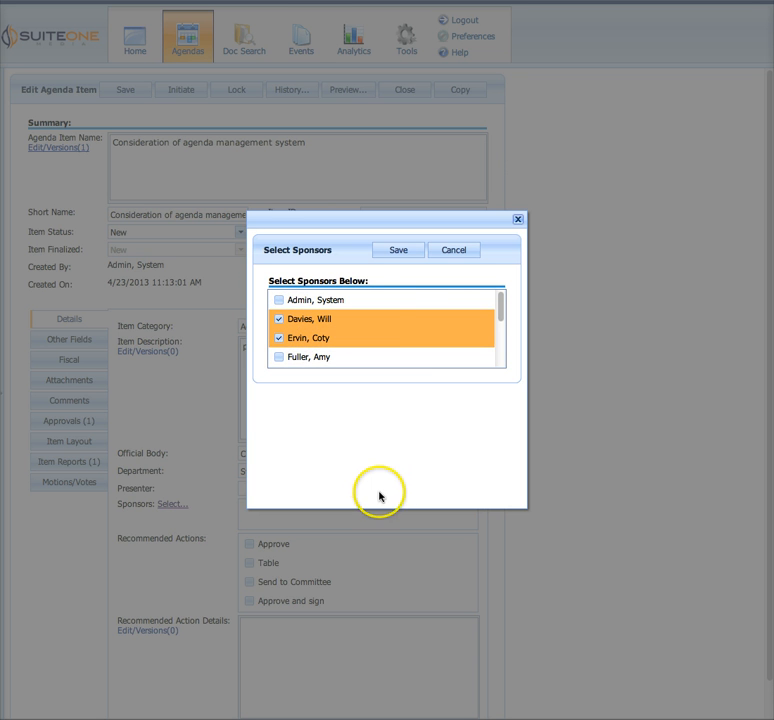
{"action": "left_click", "coordinate": [397, 251]}
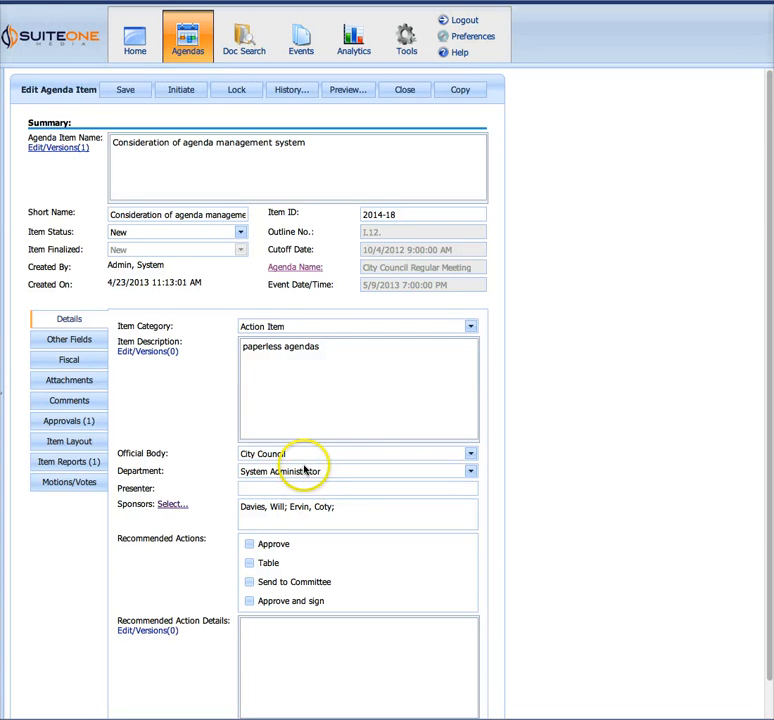
Choose Approve as the recommended action and enter "vendor review - RFP" in the Recommended Action Details
{"action": "scroll", "coordinate": [230, 487], "scroll_direction": "down", "scroll_amount": 1}
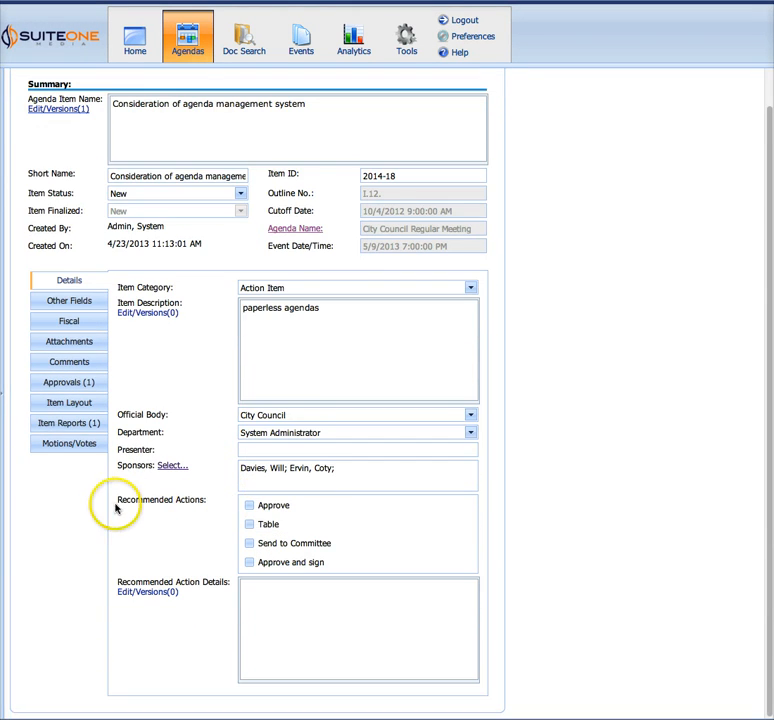
{"action": "left_click", "coordinate": [273, 505]}
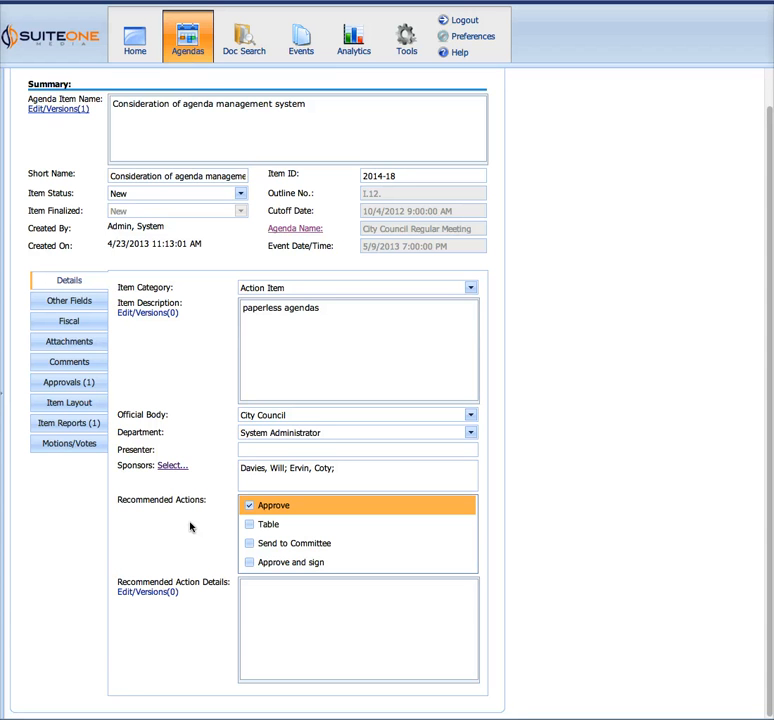
{"action": "left_click", "coordinate": [281, 612]}
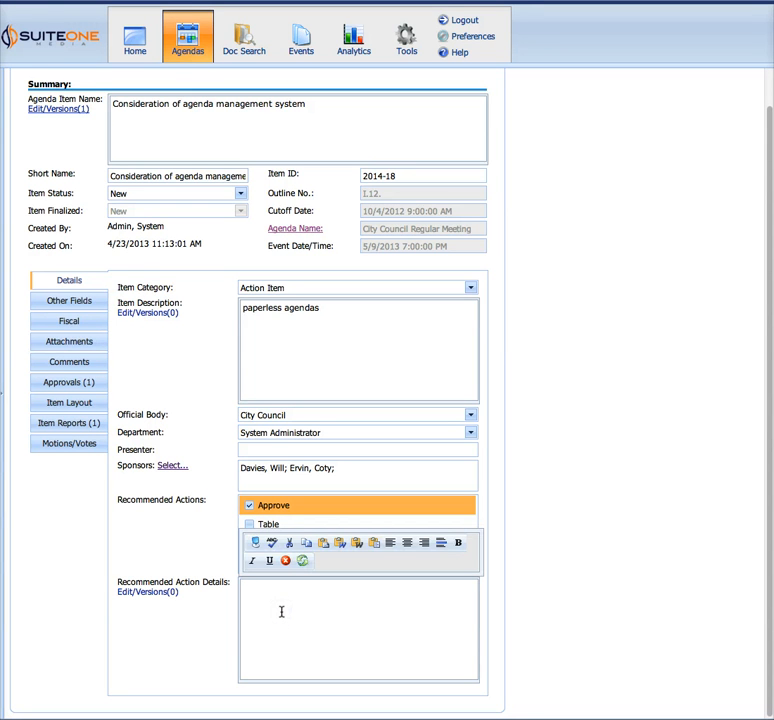
{"action": "type", "text": "vendor review - RFP"}
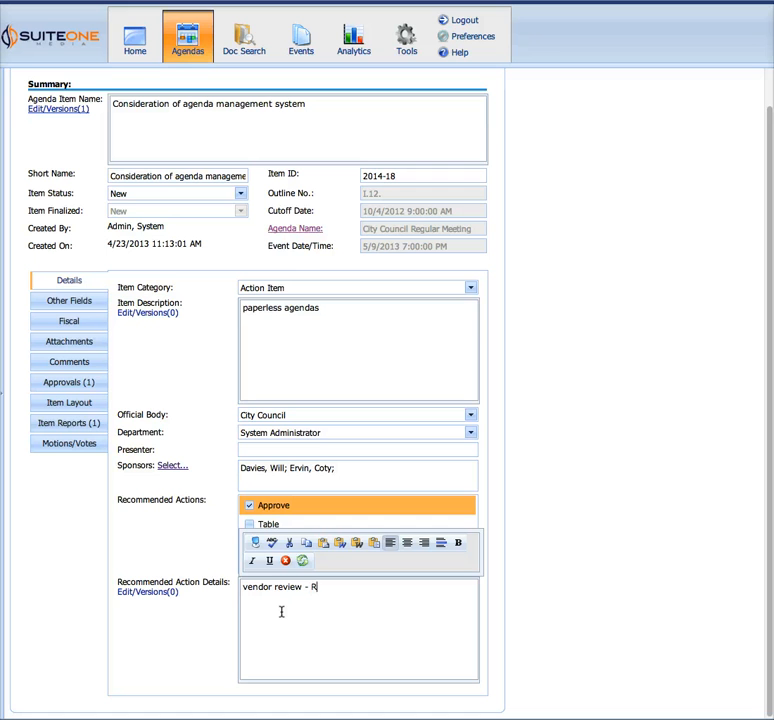
{"action": "left_click", "coordinate": [490, 609]}
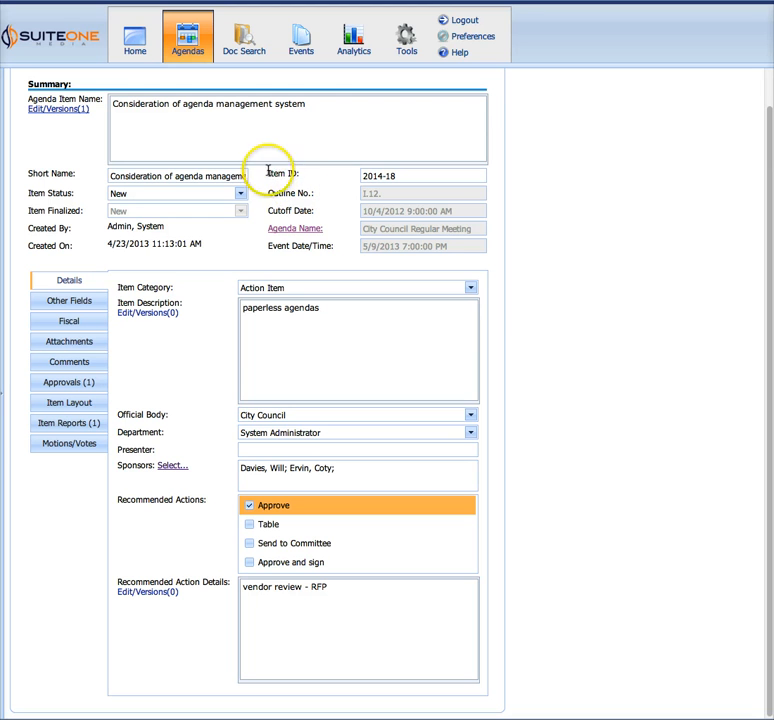
{"action": "left_click_drag", "start_coordinate": [268, 173], "coordinate": [299, 172]}
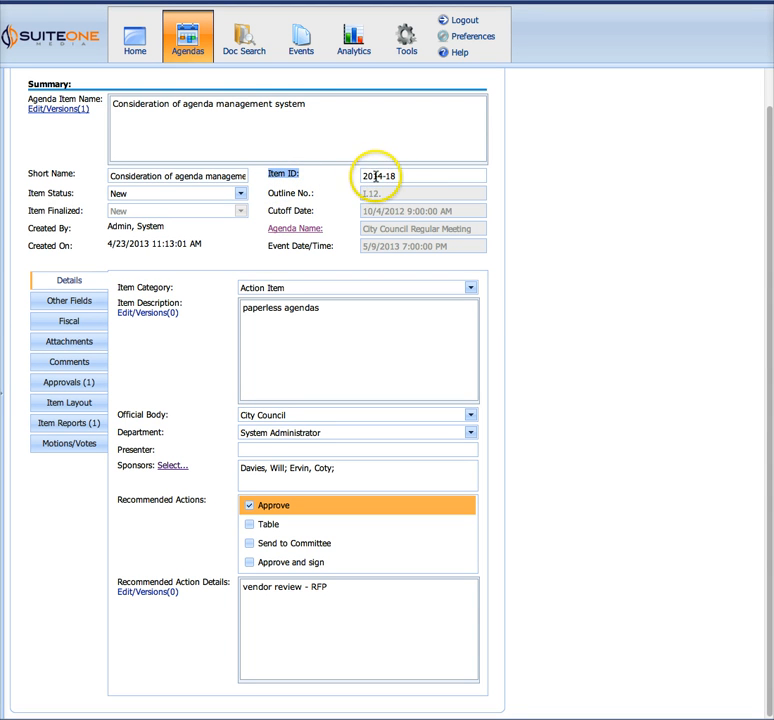
{"action": "left_click", "coordinate": [340, 178]}
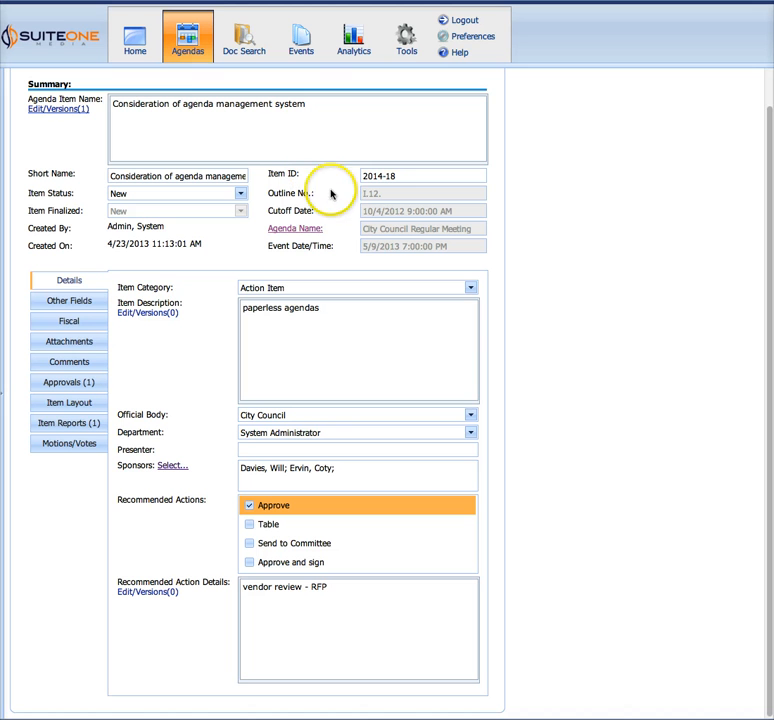
Enter "None" as the Overview in the agenda item's Other Fields section
{"action": "left_click", "coordinate": [78, 304]}
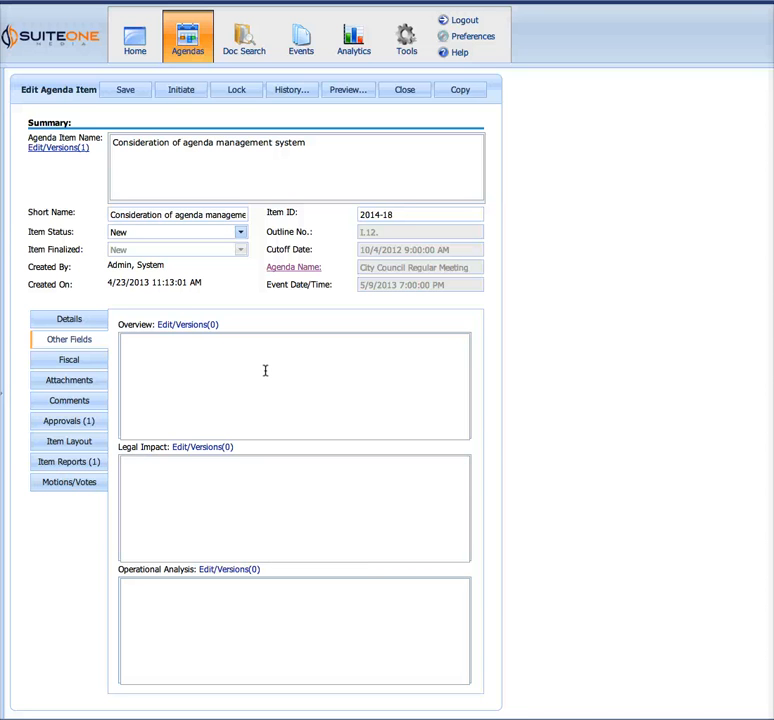
{"action": "left_click", "coordinate": [256, 377]}
{"action": "type", "text": "None"}
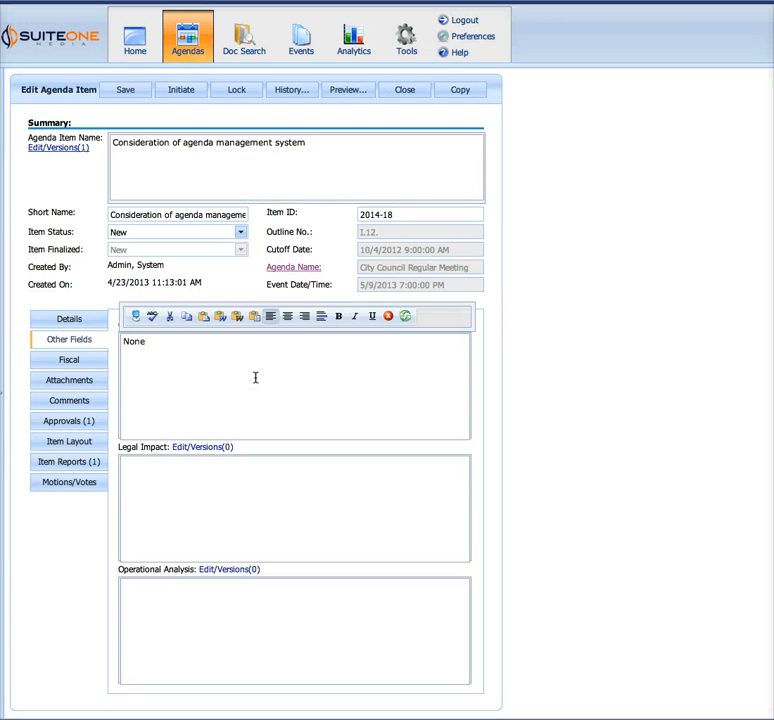
{"action": "left_click", "coordinate": [647, 496]}
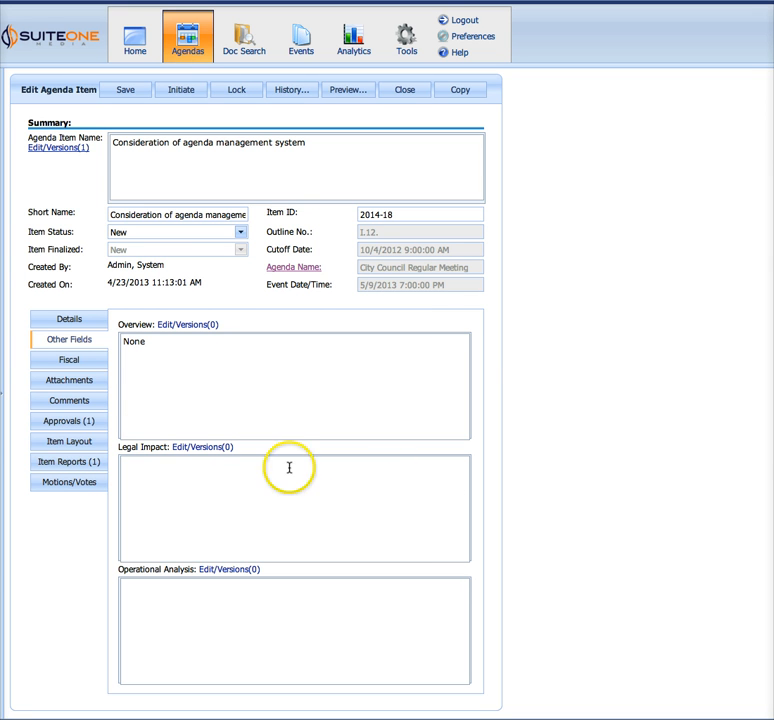
Enter "budgeted item" as the Fiscal Impact Summary of the agenda item
{"action": "left_click", "coordinate": [74, 362]}
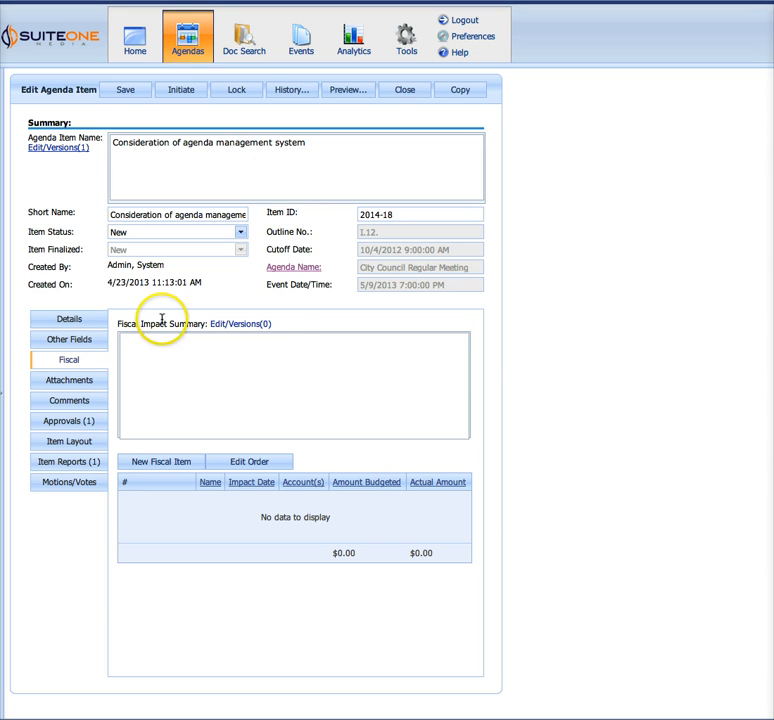
{"action": "left_click", "coordinate": [232, 358]}
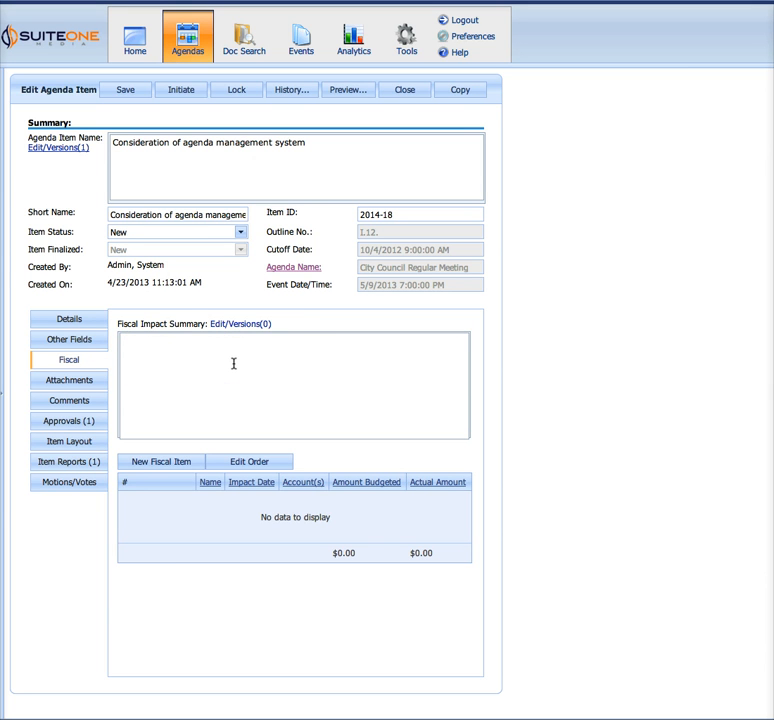
{"action": "left_click", "coordinate": [233, 363]}
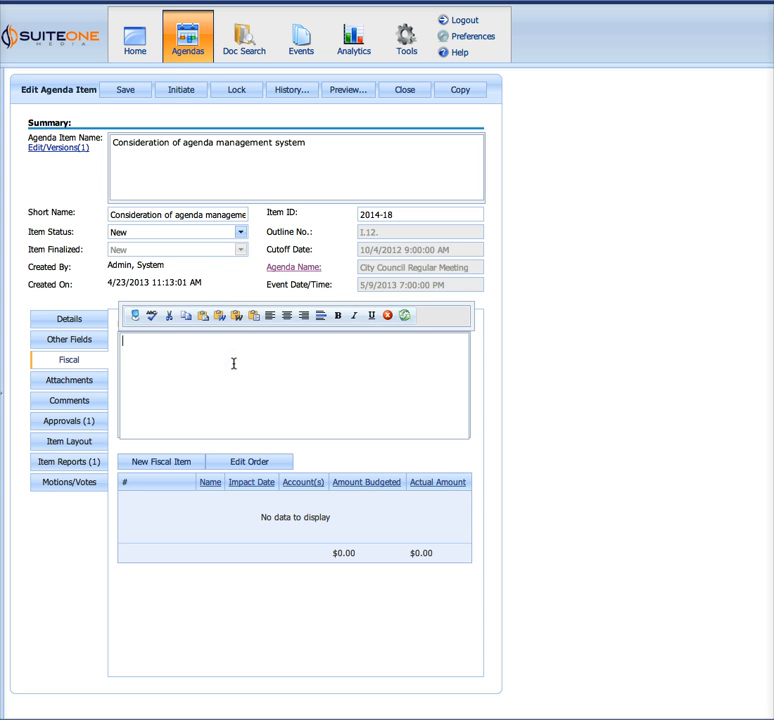
{"action": "type", "text": "budgeted"}
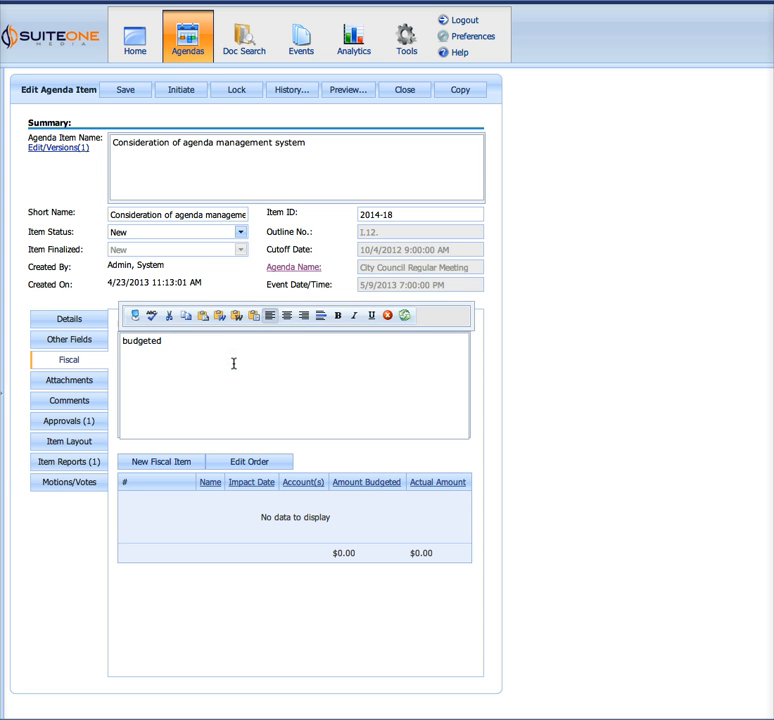
{"action": "type", "text": " item"}
{"action": "left_click", "coordinate": [439, 387]}
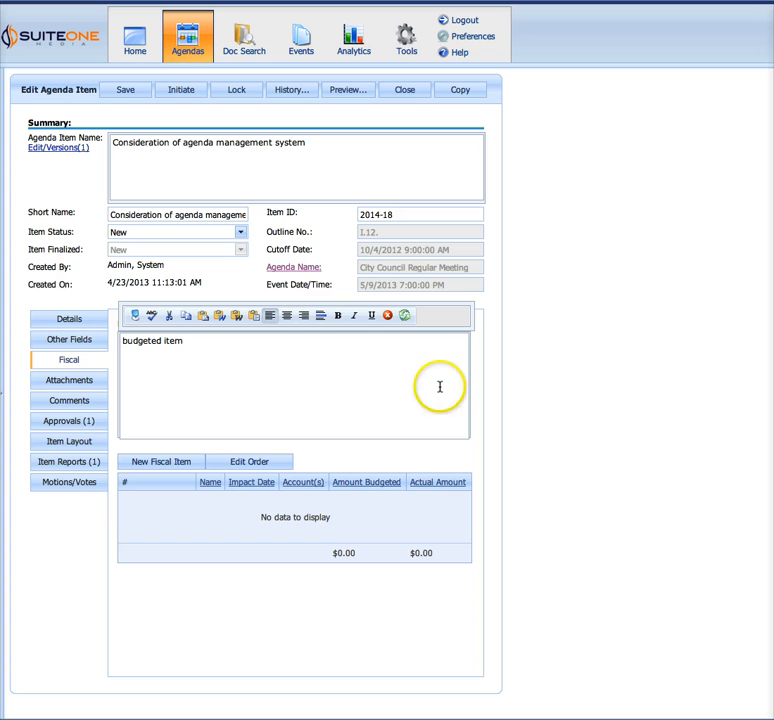
{"action": "left_click", "coordinate": [420, 444]}
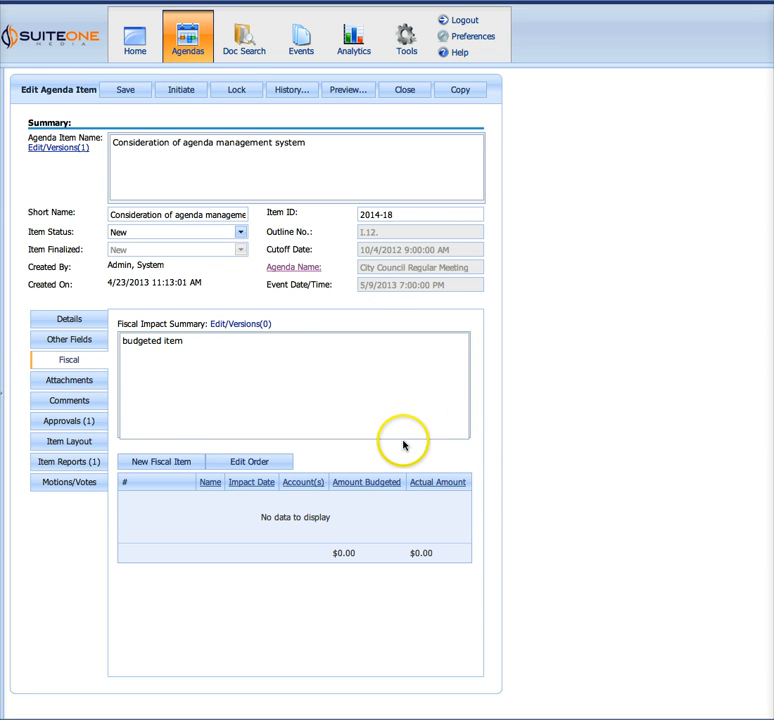
Start a new fiscal item named "Agreement" with an impact date of 5/4/2013
{"action": "left_click", "coordinate": [166, 466]}
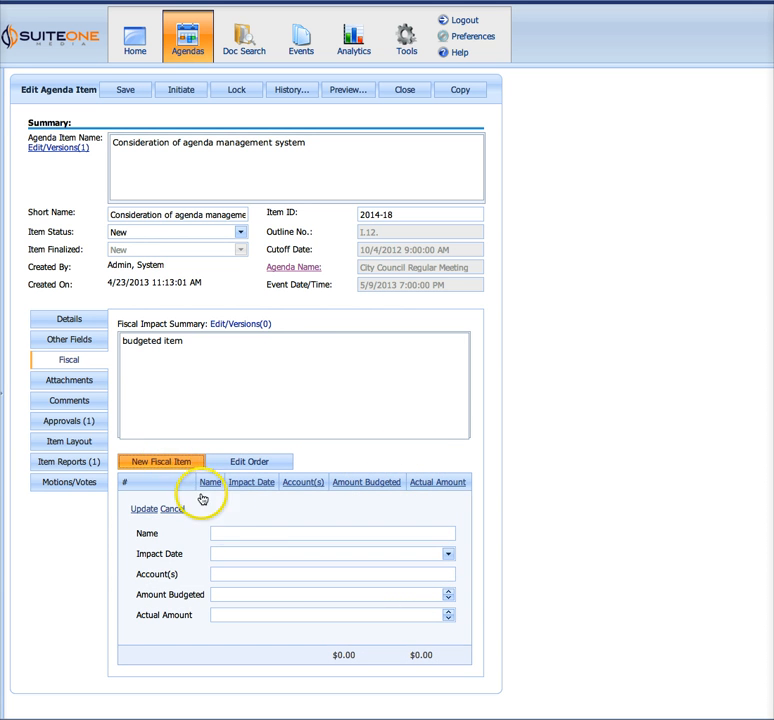
{"action": "left_click", "coordinate": [231, 536]}
{"action": "type", "text": "Agre"}
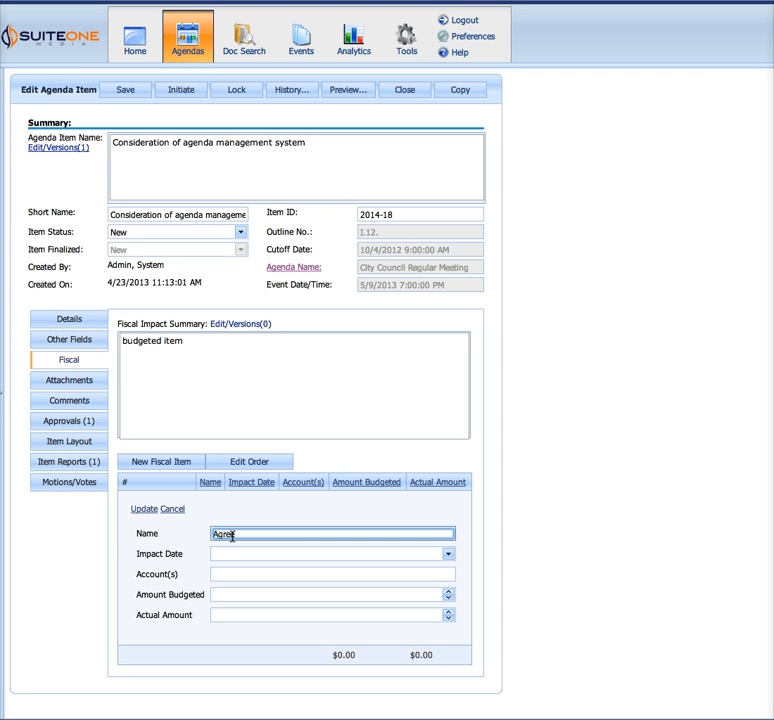
{"action": "type", "text": "ement"}
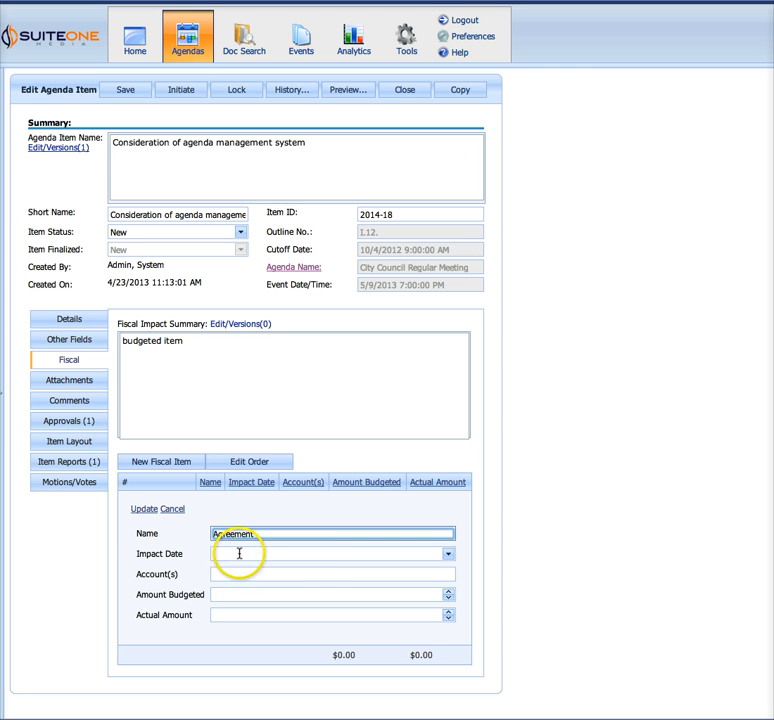
{"action": "left_click", "coordinate": [155, 554]}
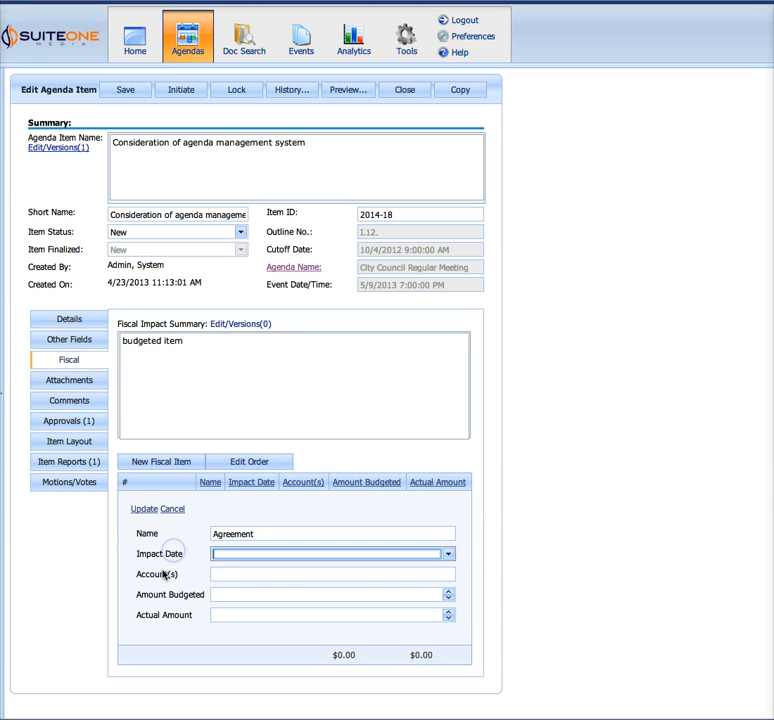
{"action": "left_click", "coordinate": [447, 554]}
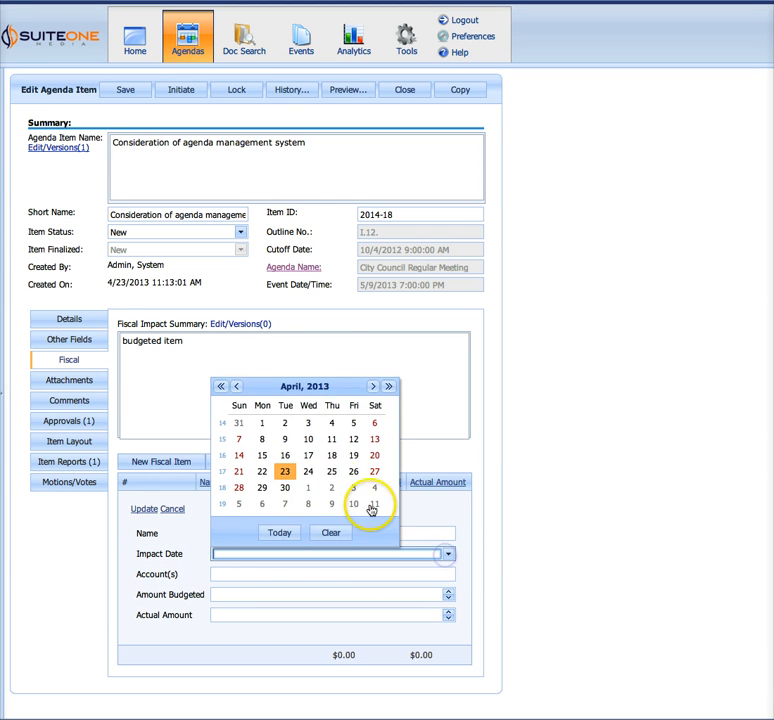
{"action": "left_click", "coordinate": [374, 488]}
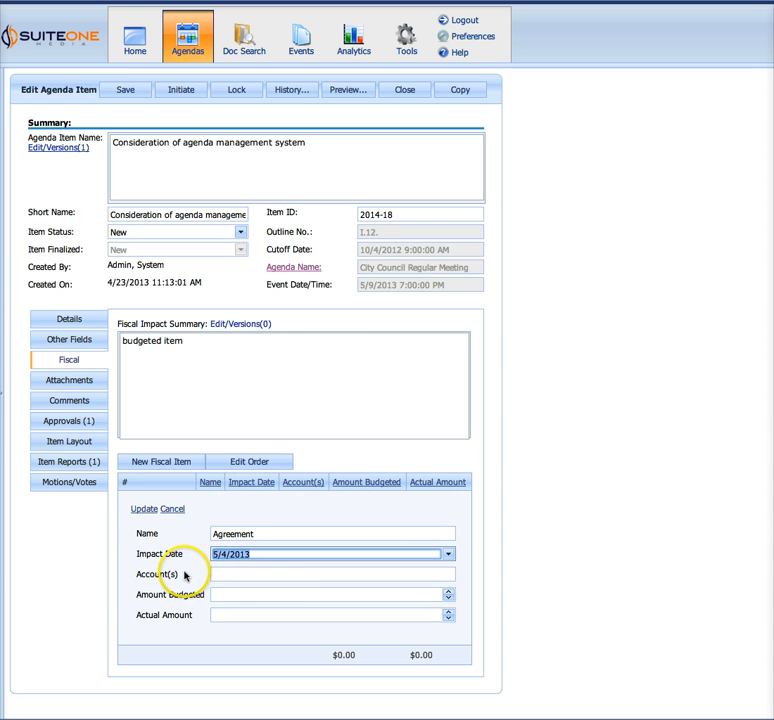
Fill in the account number for the "Agreement" fiscal item
{"action": "left_click", "coordinate": [216, 575]}
{"action": "type", "text": "46"}
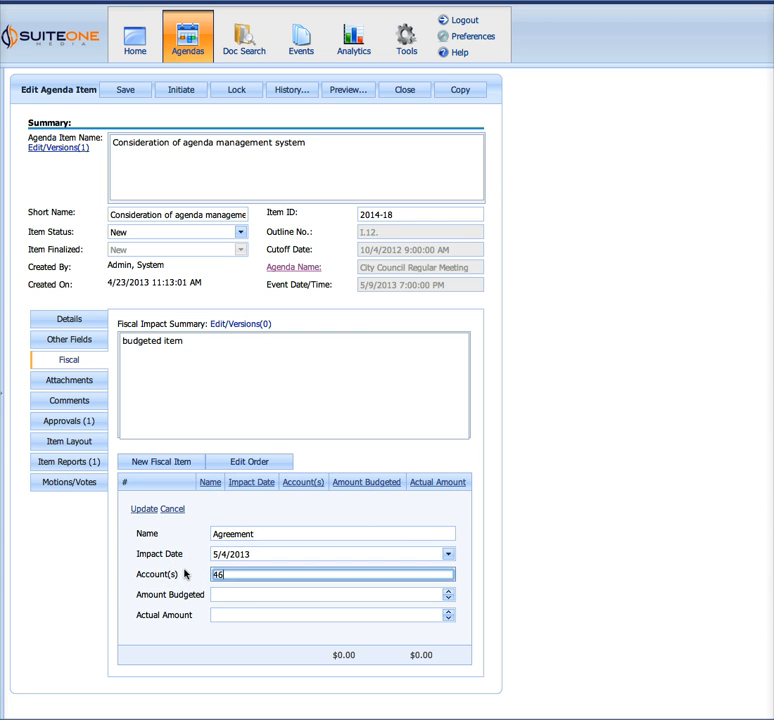
{"action": "type", "text": "3.221"}
{"action": "key", "text": "BackSpace"}
{"action": "left_click", "coordinate": [81, 575]}
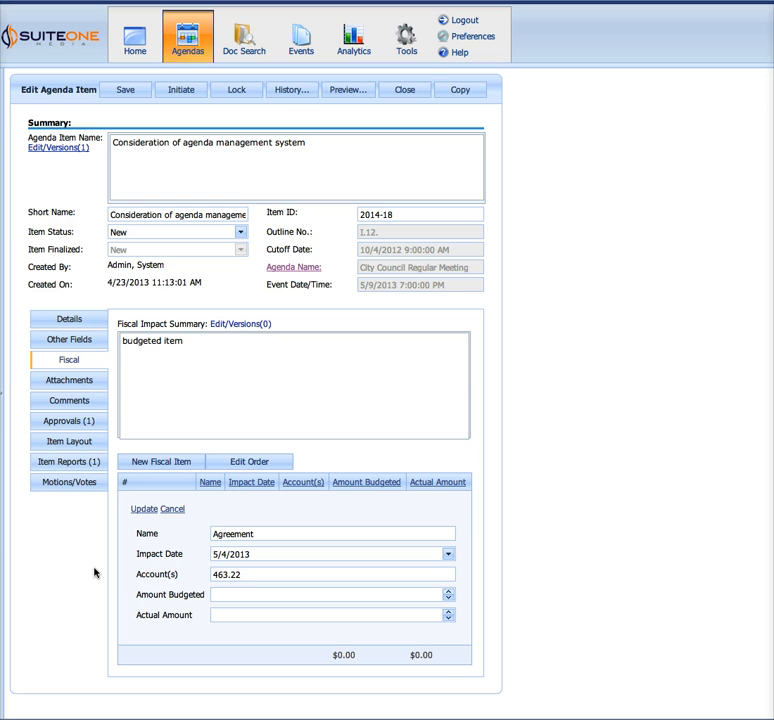
{"action": "left_click", "coordinate": [146, 579]}
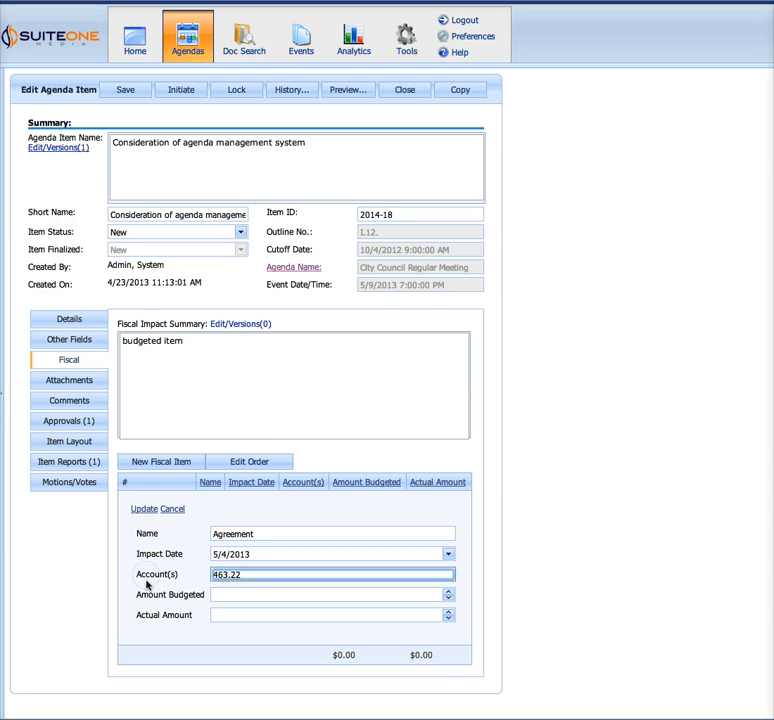
Set the fiscal item's budgeted amount to $4,500.00 and actual amount to $4,532.23, and save it to the fiscal list
{"action": "left_click", "coordinate": [138, 594]}
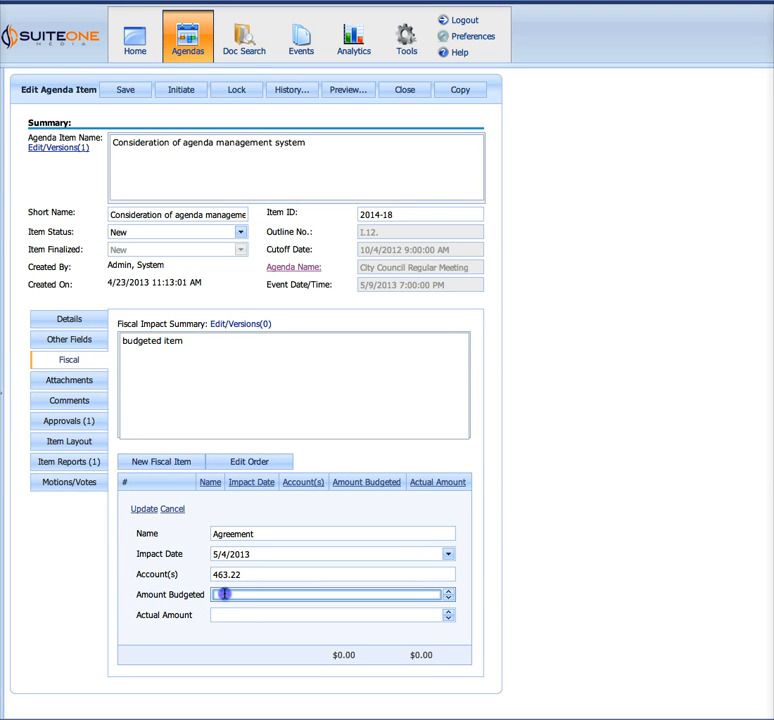
{"action": "type", "text": "4500.00"}
{"action": "left_click", "coordinate": [230, 613]}
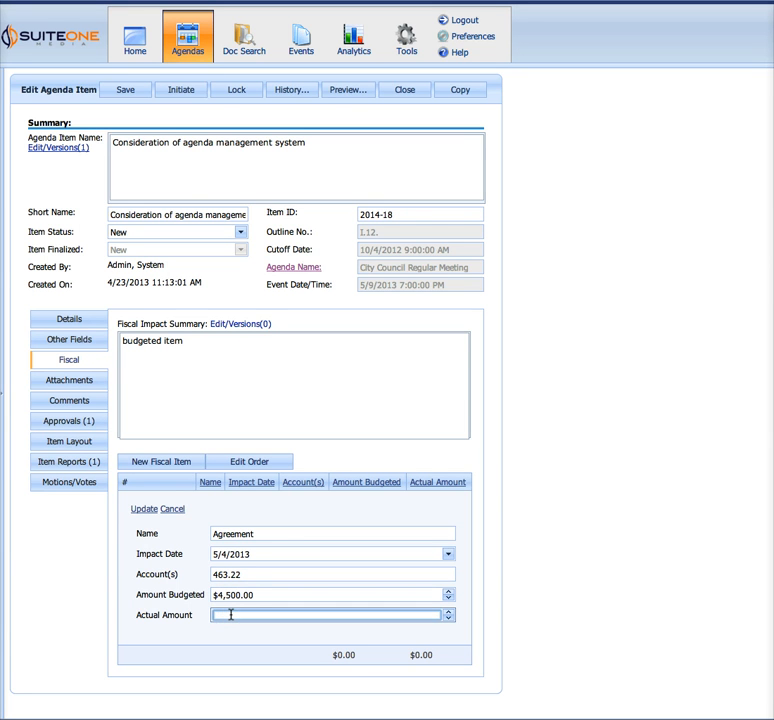
{"action": "type", "text": "4532.23"}
{"action": "left_click", "coordinate": [164, 556]}
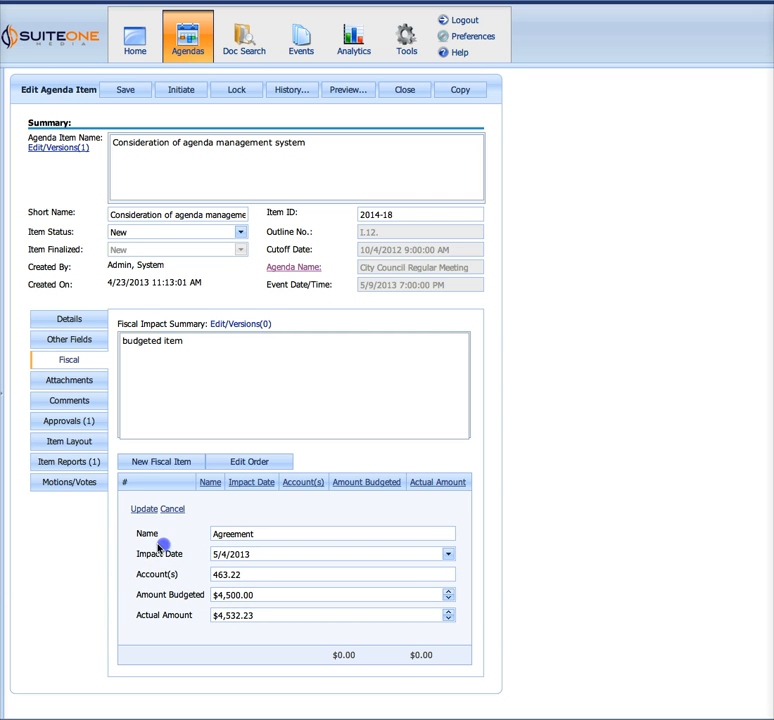
{"action": "left_click", "coordinate": [137, 536]}
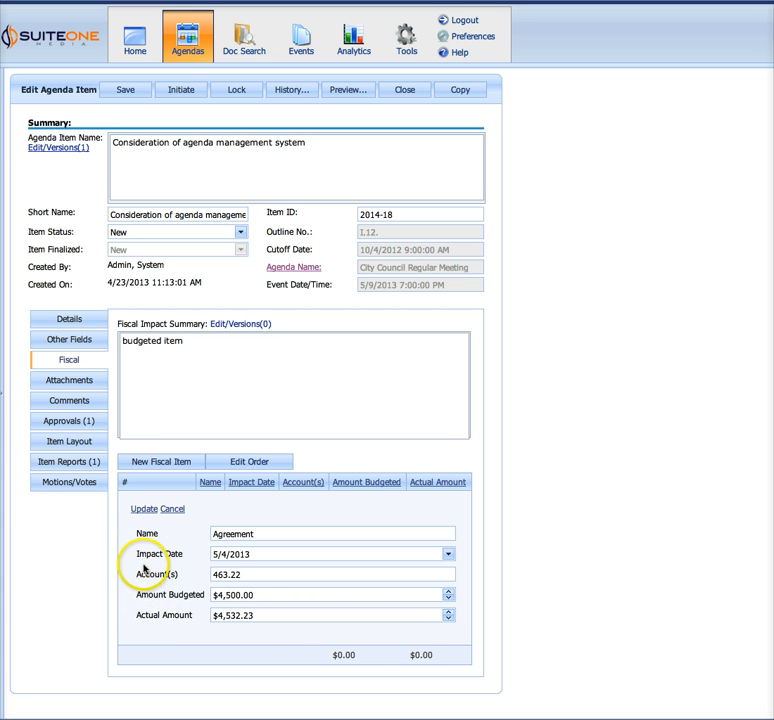
{"action": "left_click", "coordinate": [144, 508]}
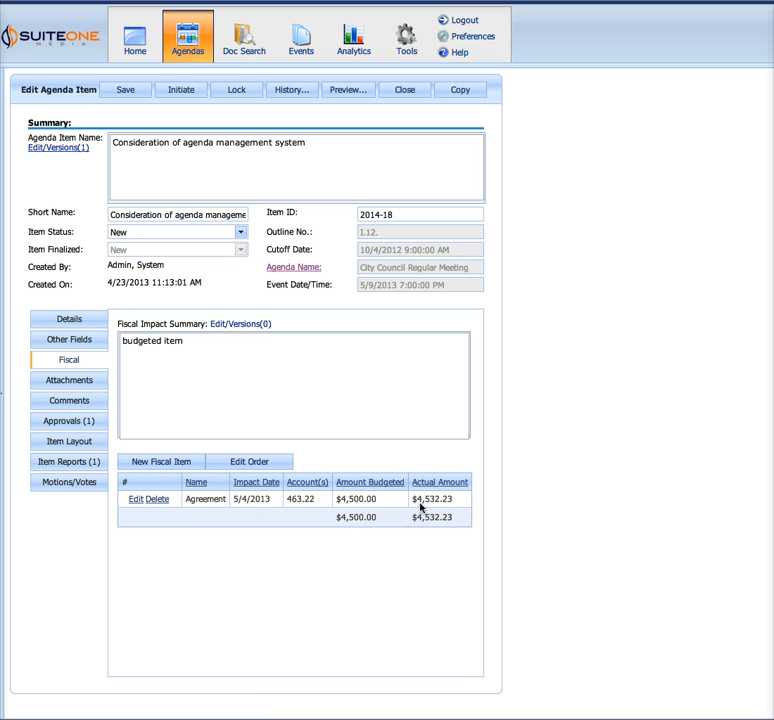
Review the budgeted and actual amount totals beneath the fiscal item
{"action": "left_click_drag", "start_coordinate": [332, 517], "coordinate": [470, 518]}
{"action": "left_click", "coordinate": [384, 552]}
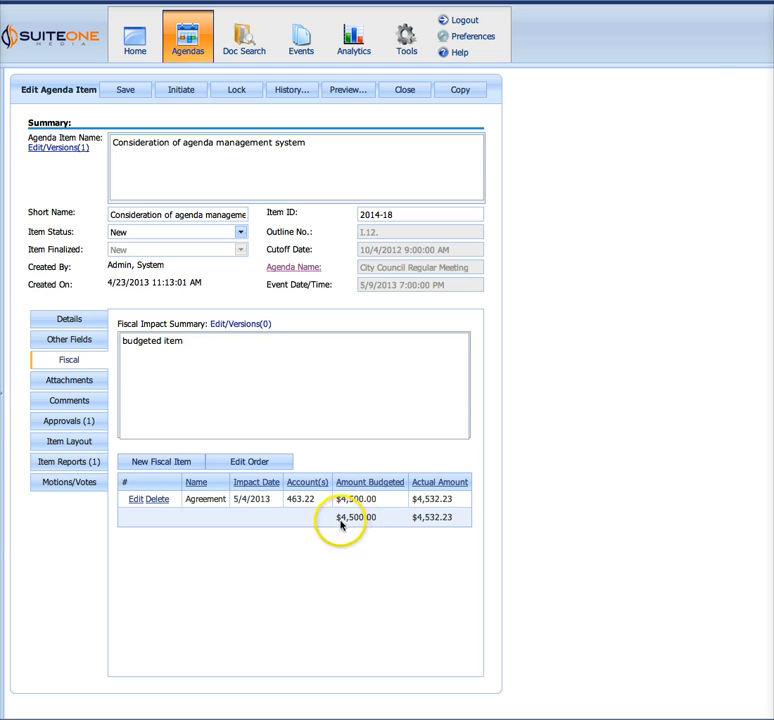
{"action": "left_click_drag", "start_coordinate": [409, 522], "coordinate": [447, 521]}
{"action": "left_click", "coordinate": [359, 548]}
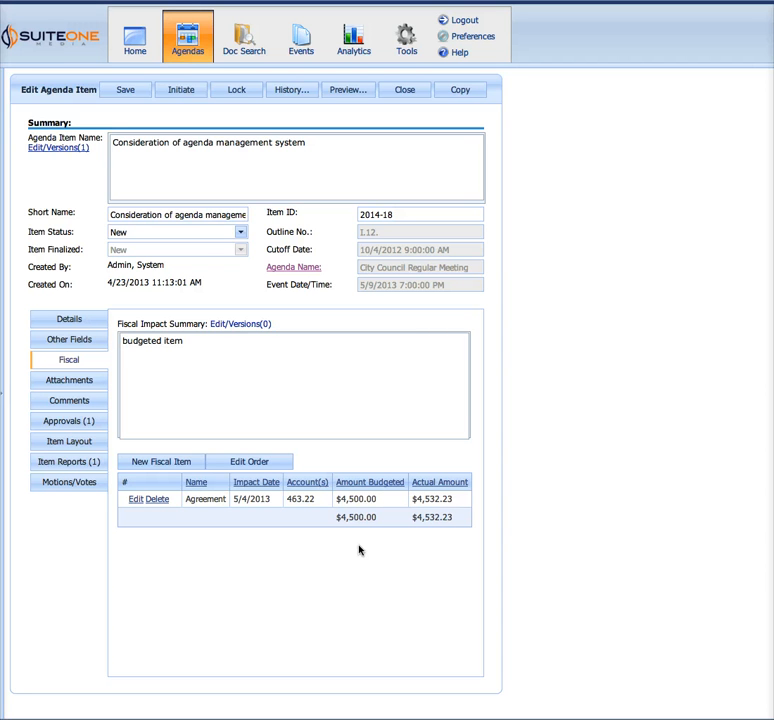
{"action": "left_click", "coordinate": [247, 545]}
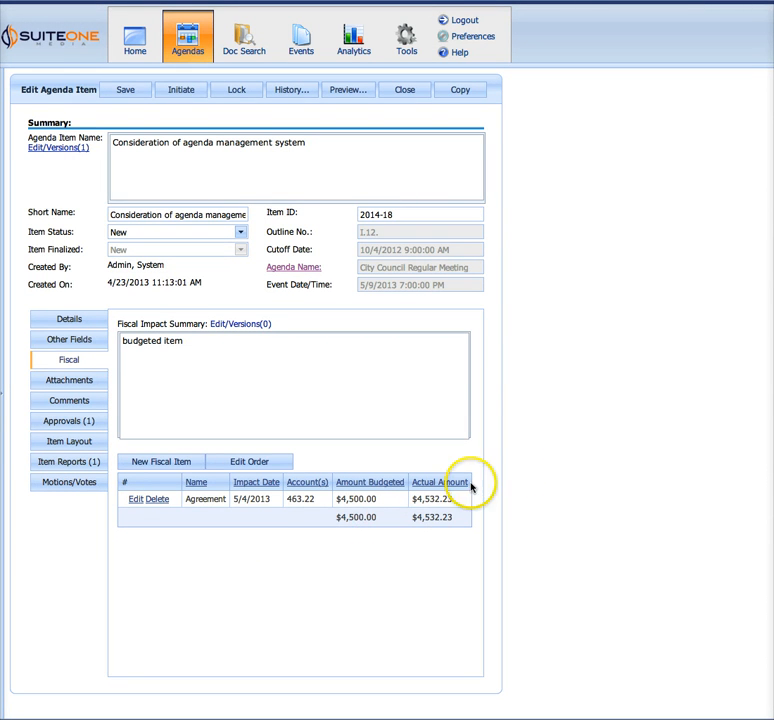
{"action": "left_click", "coordinate": [282, 560]}
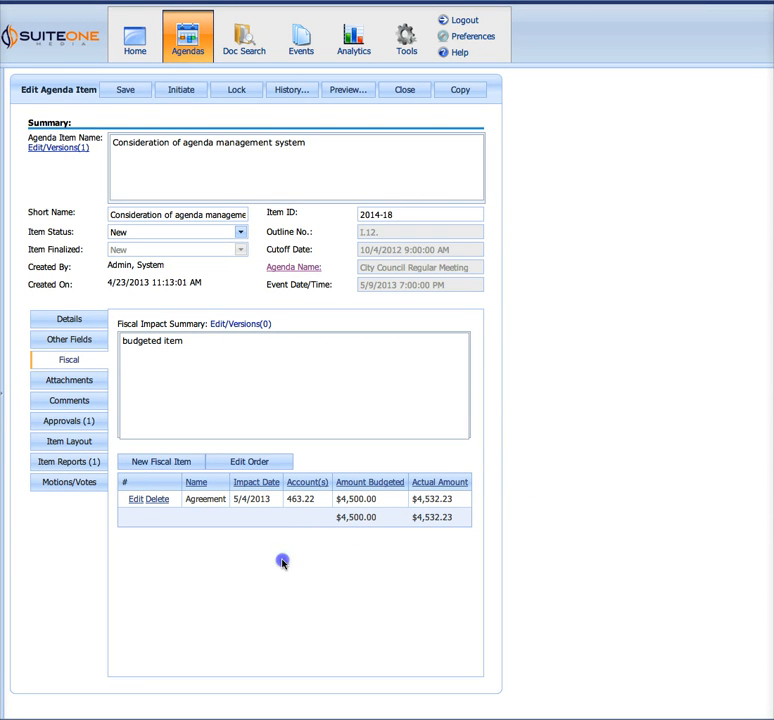
Start a new attachment for the agenda item and name it "Agreement"
{"action": "left_click", "coordinate": [90, 381]}
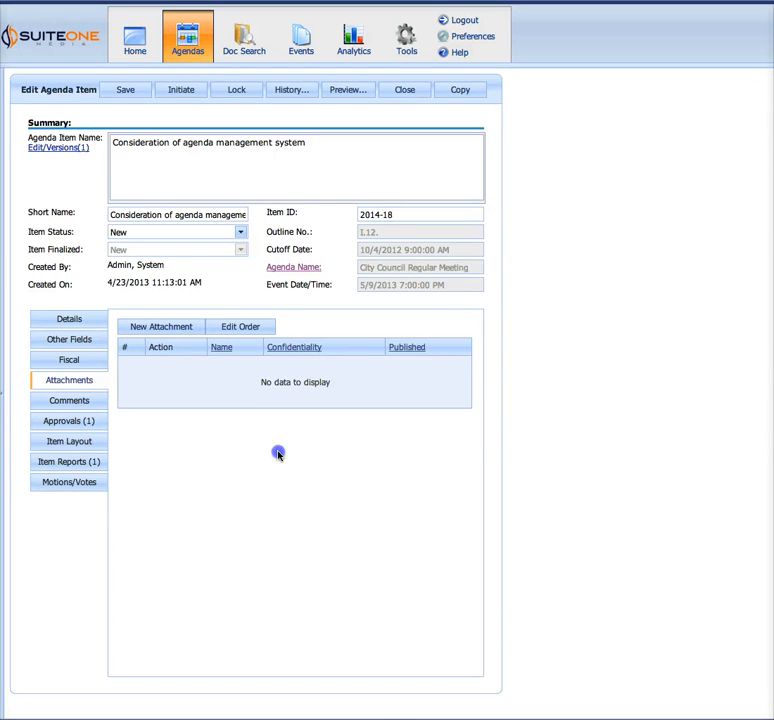
{"action": "left_click", "coordinate": [168, 327]}
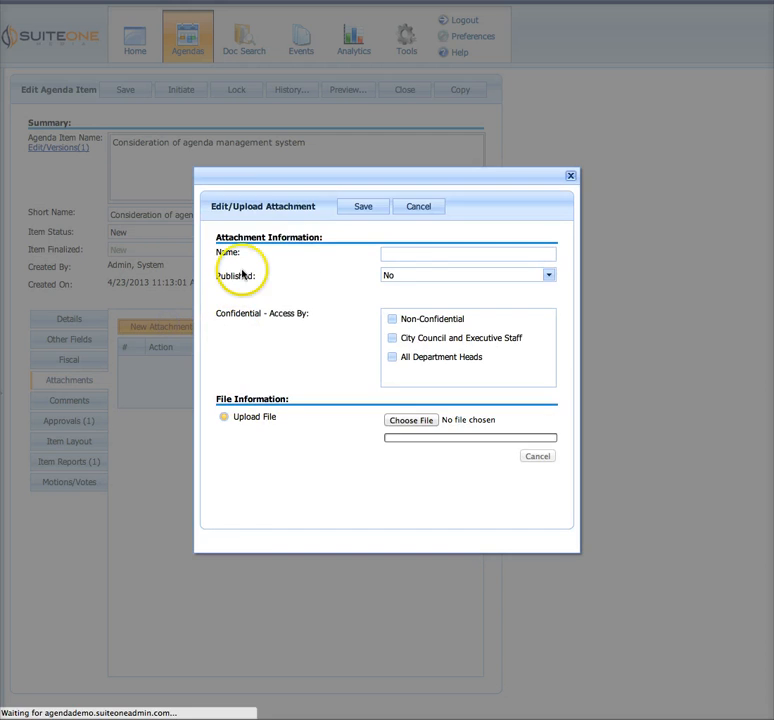
{"action": "left_click", "coordinate": [430, 256]}
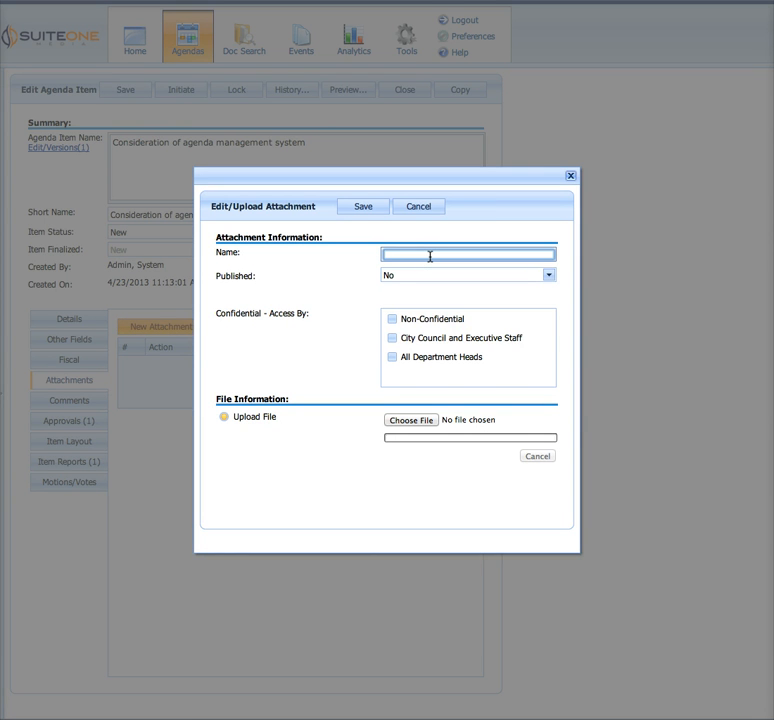
{"action": "type", "text": "Ag"}
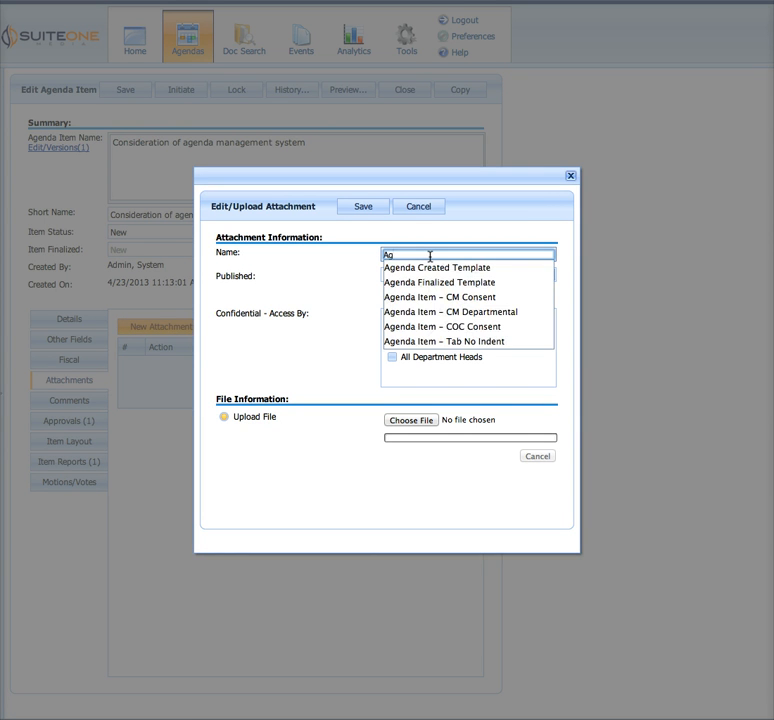
{"action": "type", "text": "ree"}
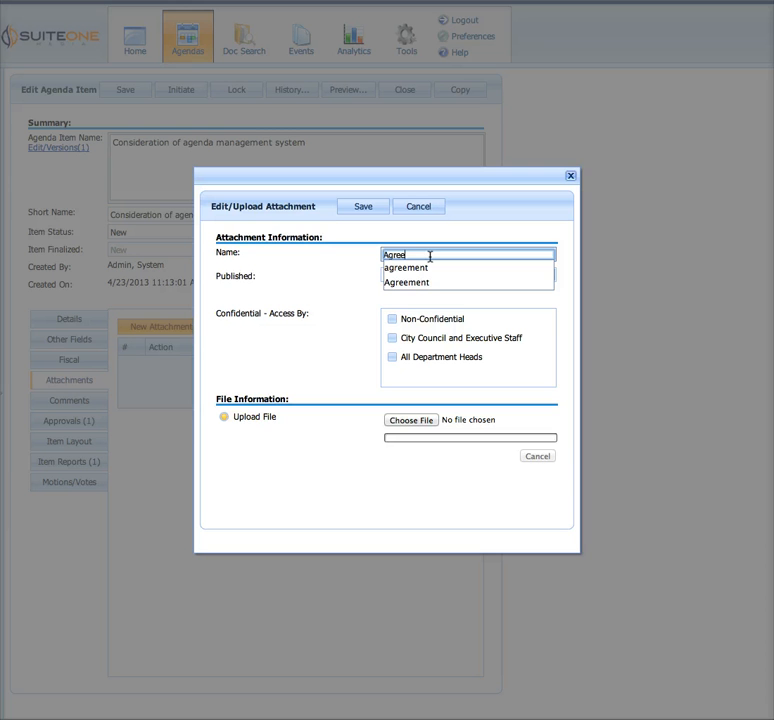
{"action": "type", "text": "ment"}
{"action": "left_click", "coordinate": [369, 299]}
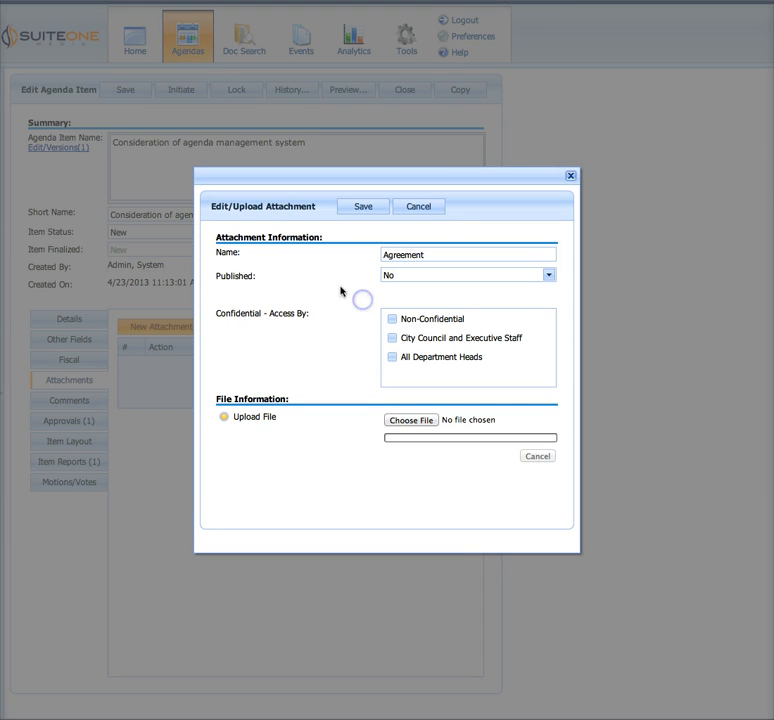
Set the Agreement attachment's Published option to No
{"action": "left_click", "coordinate": [229, 270]}
{"action": "left_click", "coordinate": [402, 276]}
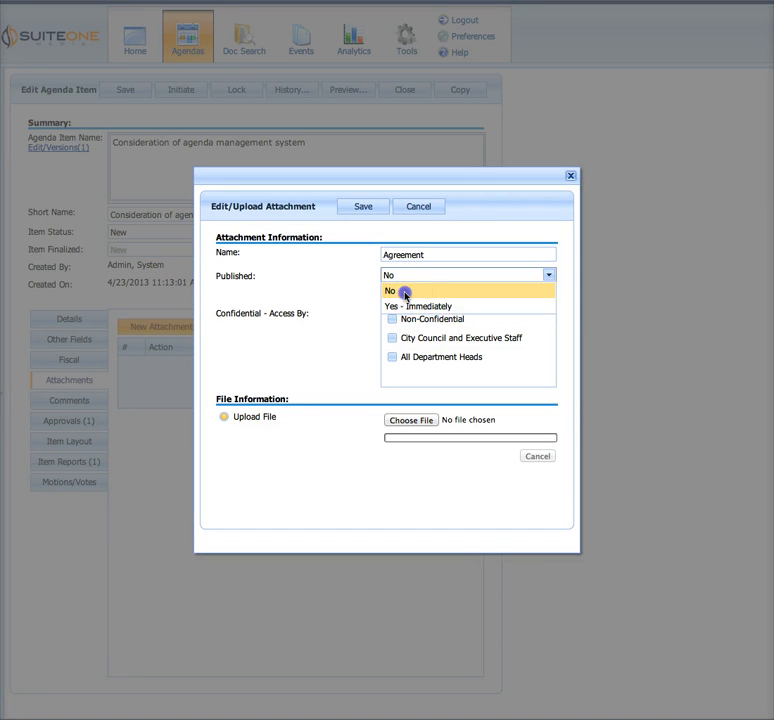
{"action": "left_click", "coordinate": [404, 291]}
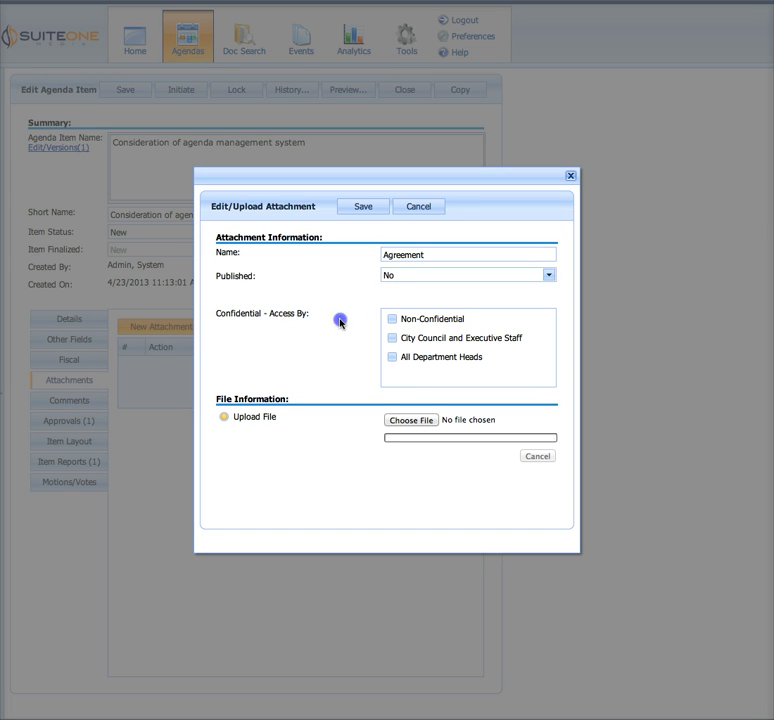
Restrict the Agreement attachment's confidential access to All Department Heads
{"action": "left_click_drag", "start_coordinate": [216, 315], "coordinate": [310, 314]}
{"action": "left_click", "coordinate": [306, 339]}
{"action": "left_click", "coordinate": [408, 344]}
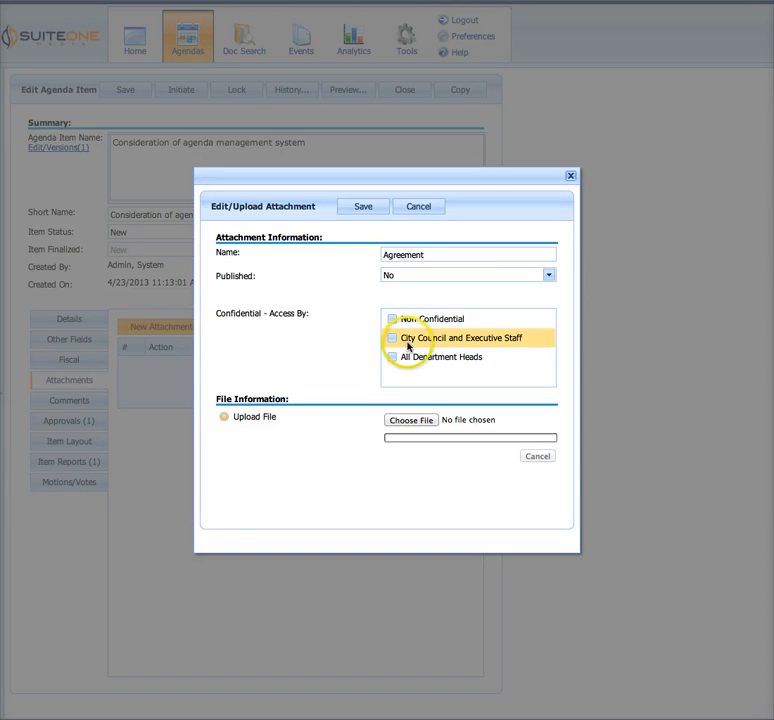
{"action": "left_click", "coordinate": [385, 341]}
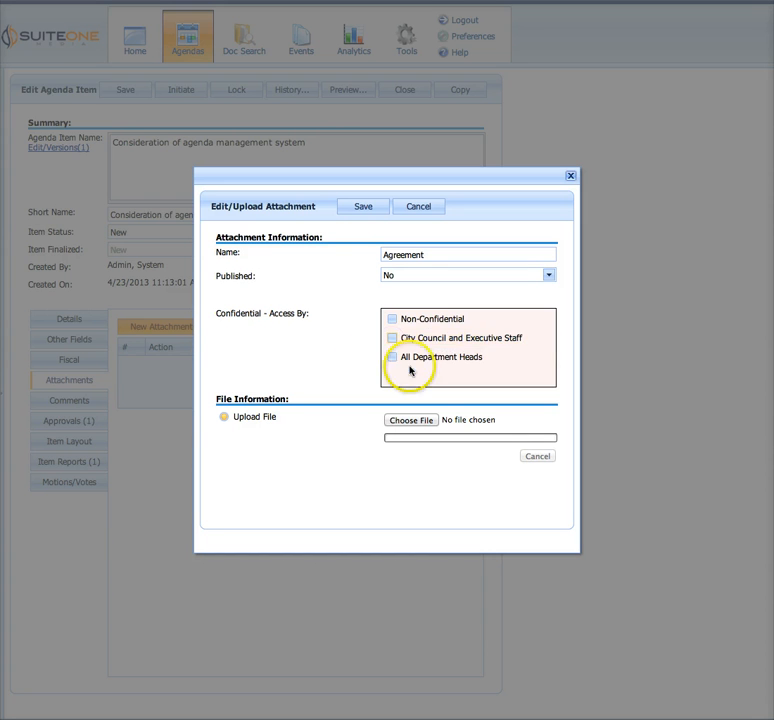
{"action": "left_click", "coordinate": [395, 339]}
{"action": "left_click", "coordinate": [397, 340]}
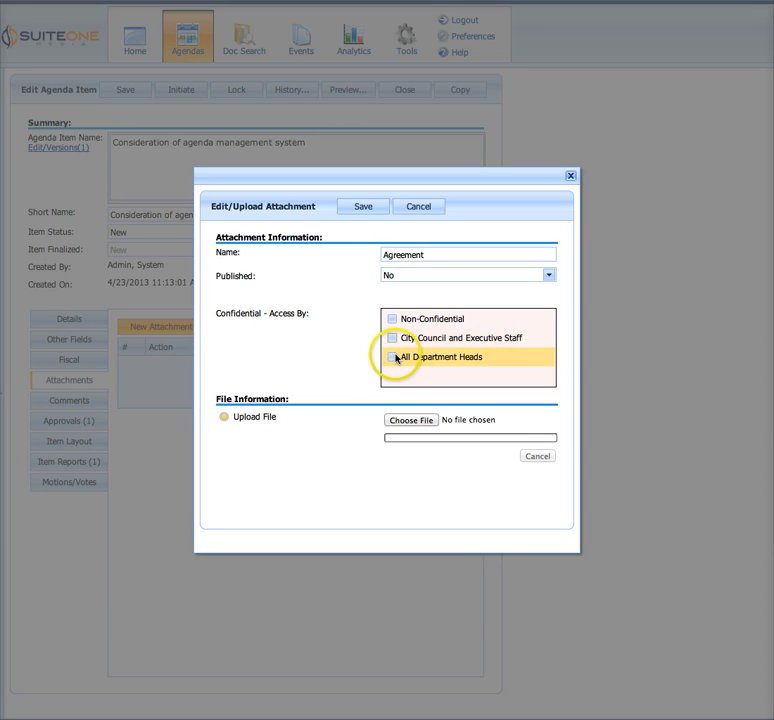
{"action": "left_click", "coordinate": [396, 357]}
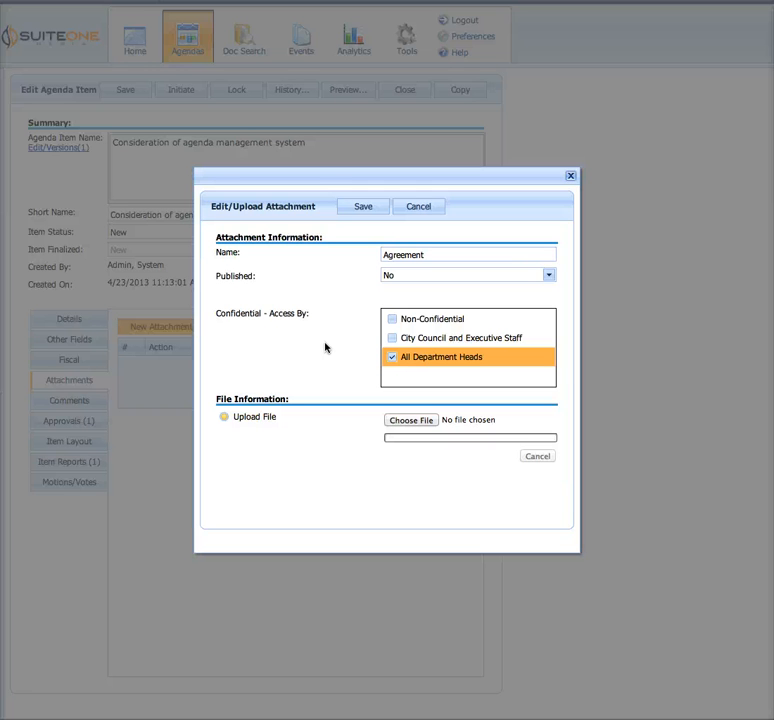
{"action": "left_click", "coordinate": [393, 357]}
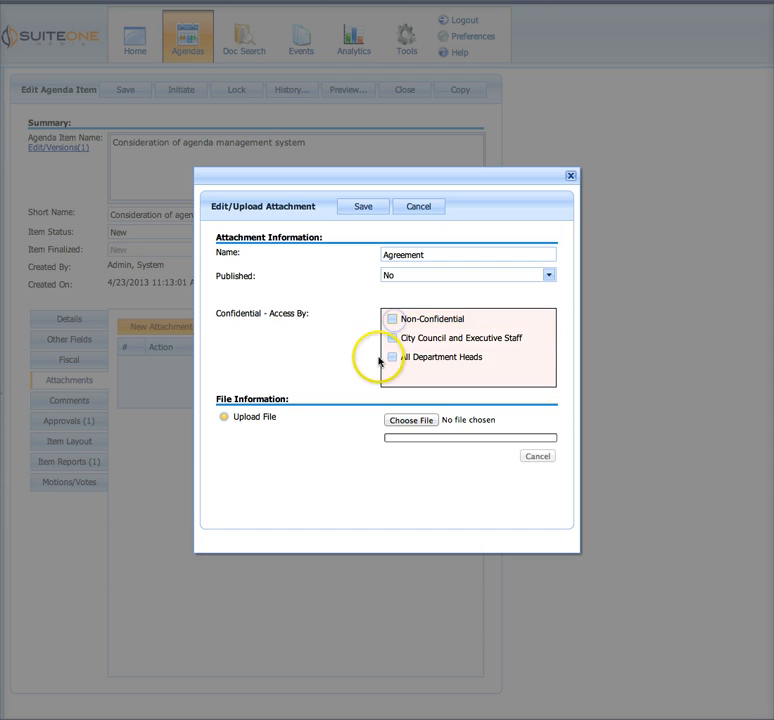
{"action": "left_click", "coordinate": [391, 361]}
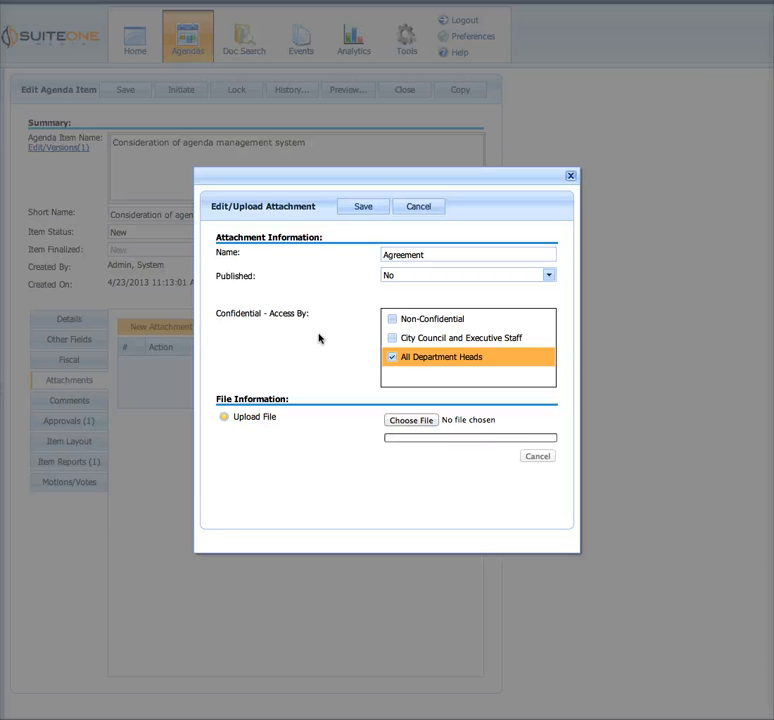
Upload SuiteAgenda Template from Dropbox's SuiteOne Media Contract Templates folder, save the attachment and open it for viewing
{"action": "left_click", "coordinate": [411, 419]}
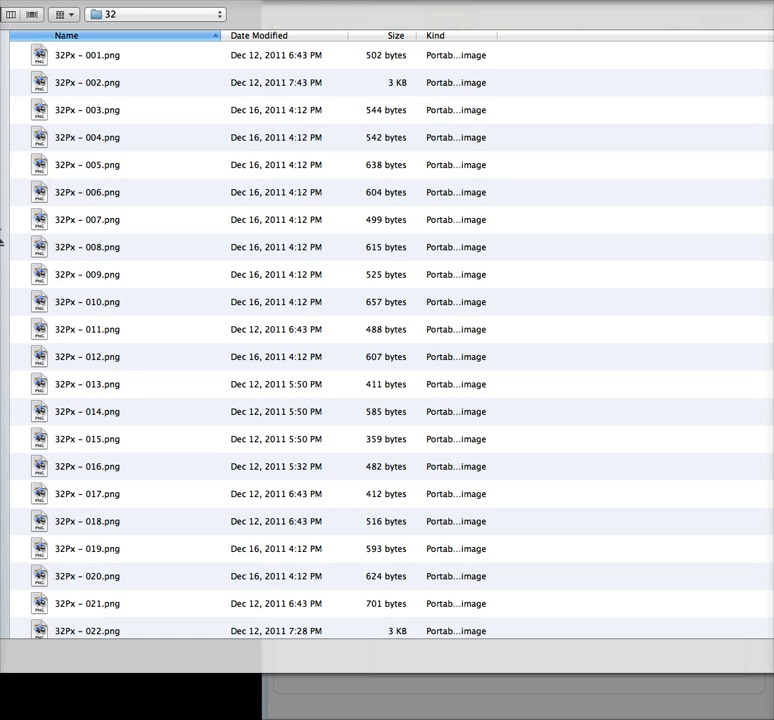
{"action": "left_click", "coordinate": [3, 104]}
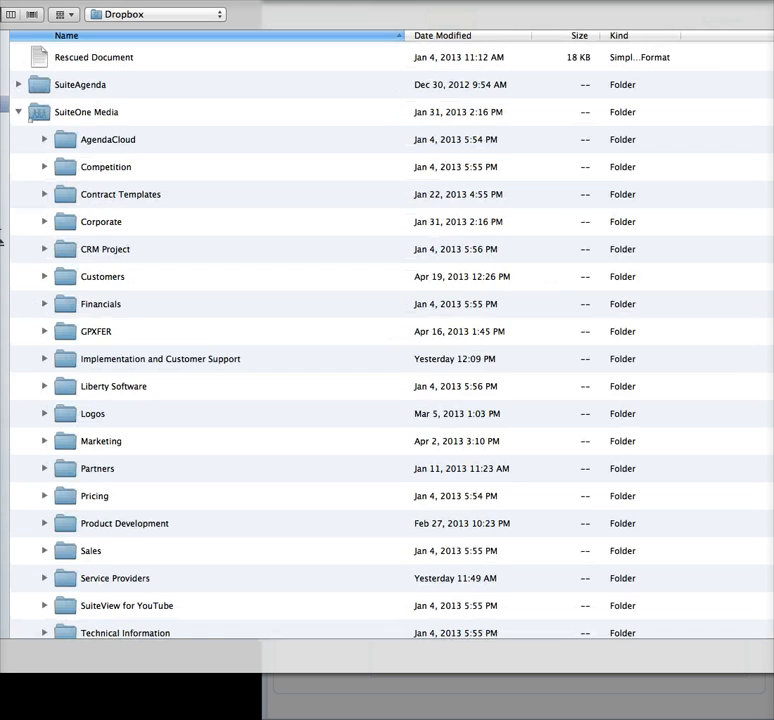
{"action": "left_click", "coordinate": [44, 195]}
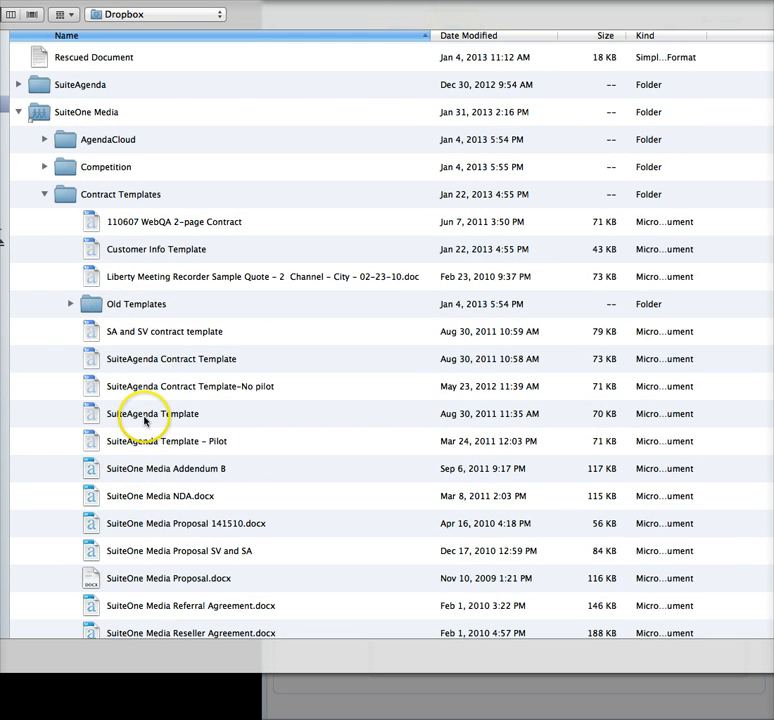
{"action": "left_click", "coordinate": [287, 419]}
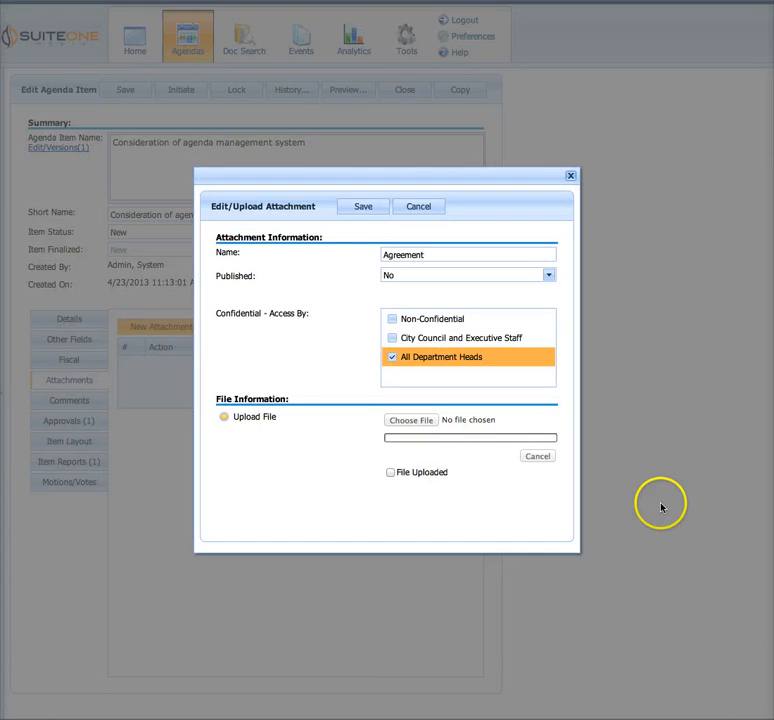
{"action": "left_click", "coordinate": [304, 330]}
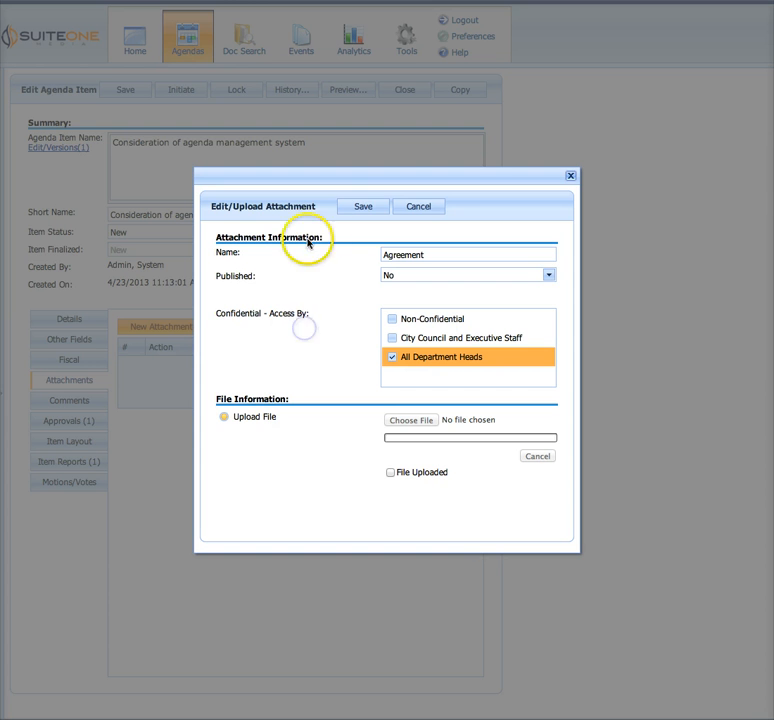
{"action": "left_click", "coordinate": [360, 208]}
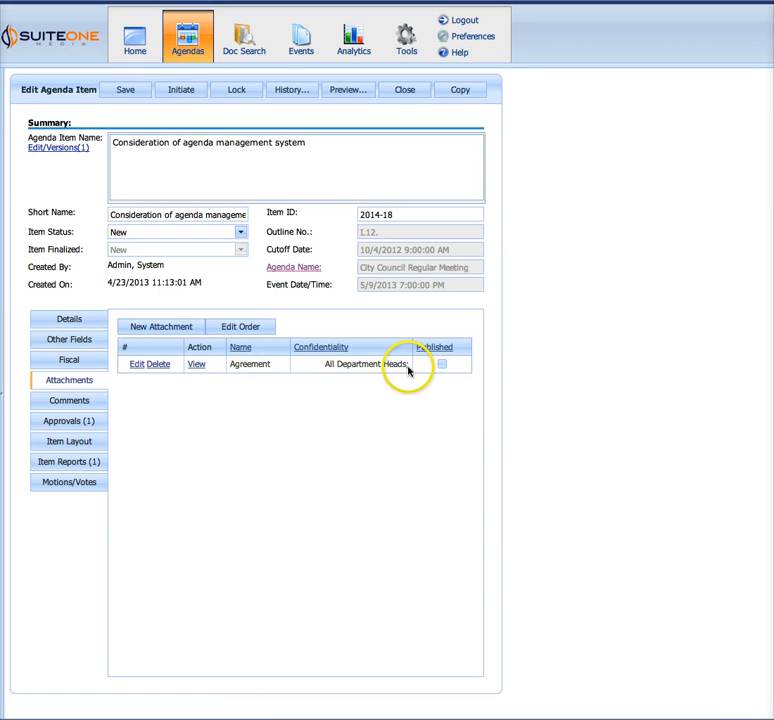
{"action": "left_click", "coordinate": [197, 366]}
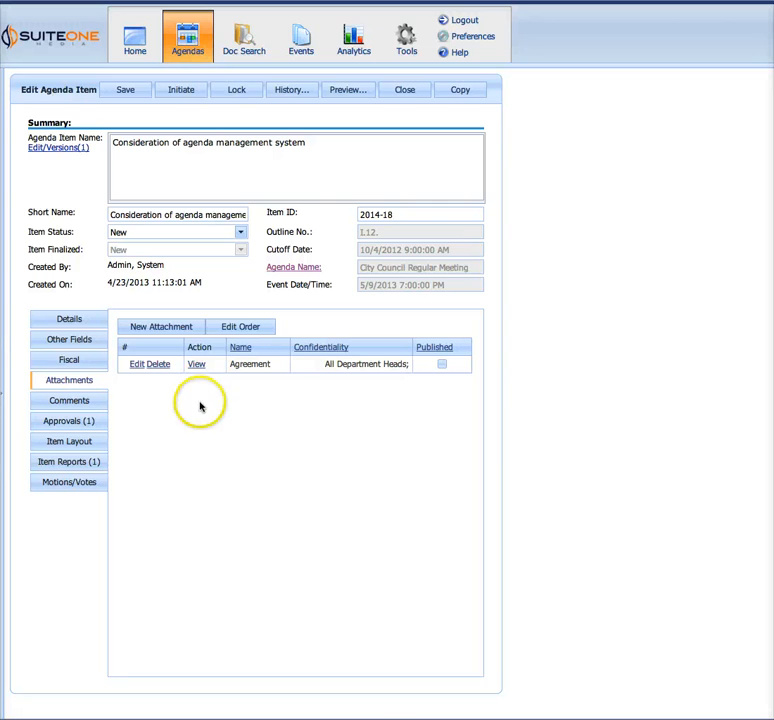
Start a new attachment for the agenda item, name it "image" and set its access to Non-Confidential
{"action": "left_click", "coordinate": [157, 331]}
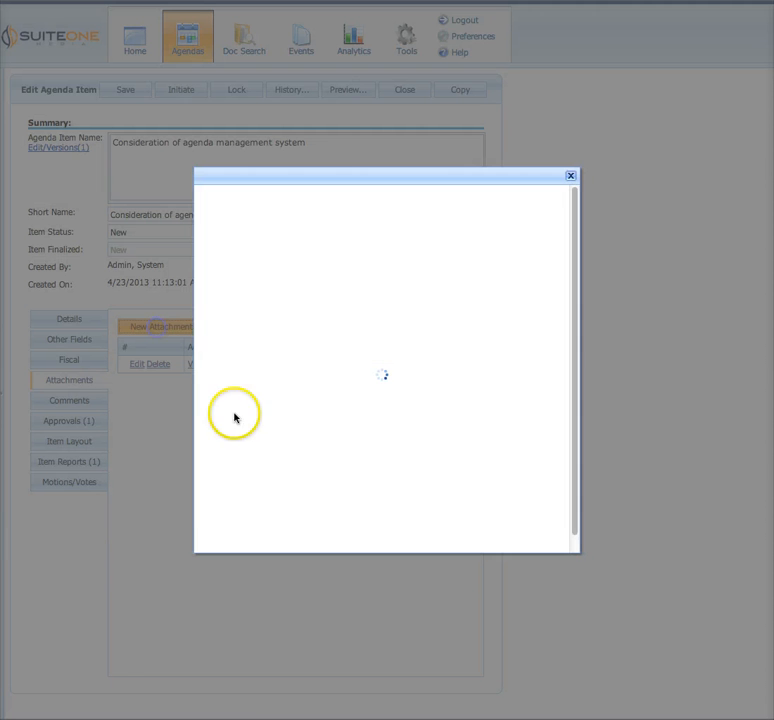
{"action": "left_click", "coordinate": [414, 251]}
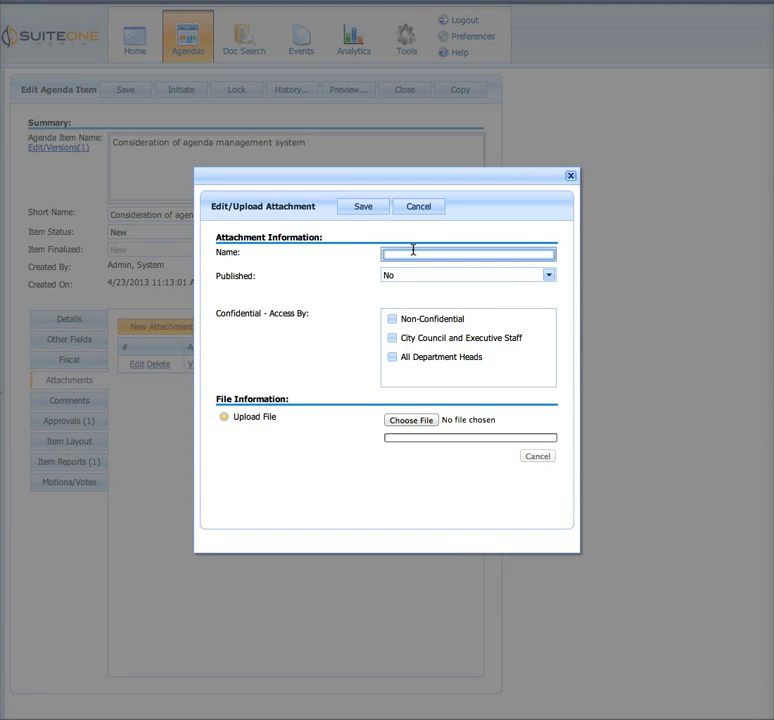
{"action": "type", "text": "Image"}
{"action": "left_click", "coordinate": [413, 322]}
Upload an iStock picture from the iPhoto Photos library as the attachment's file and save the attachment
{"action": "left_click", "coordinate": [411, 420]}
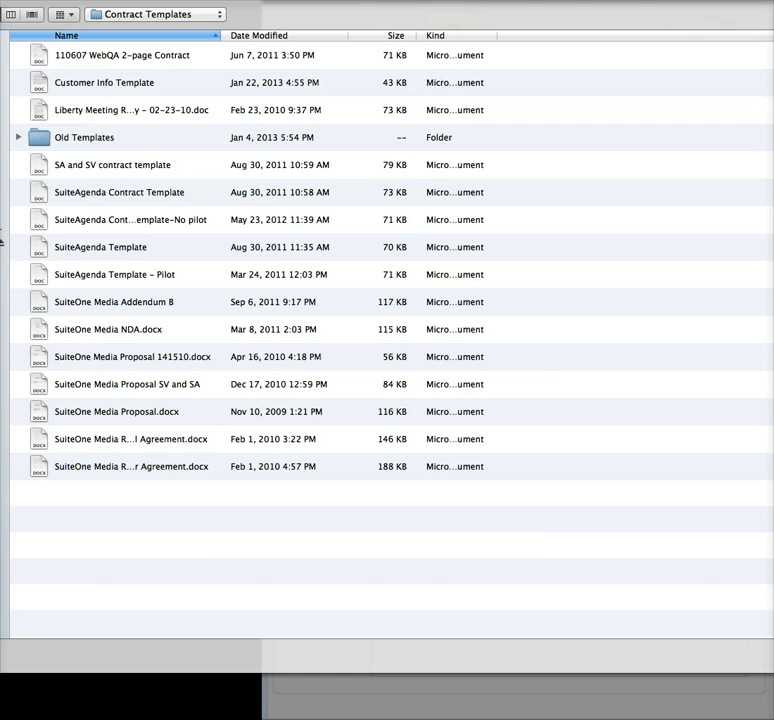
{"action": "left_click", "coordinate": [3, 296]}
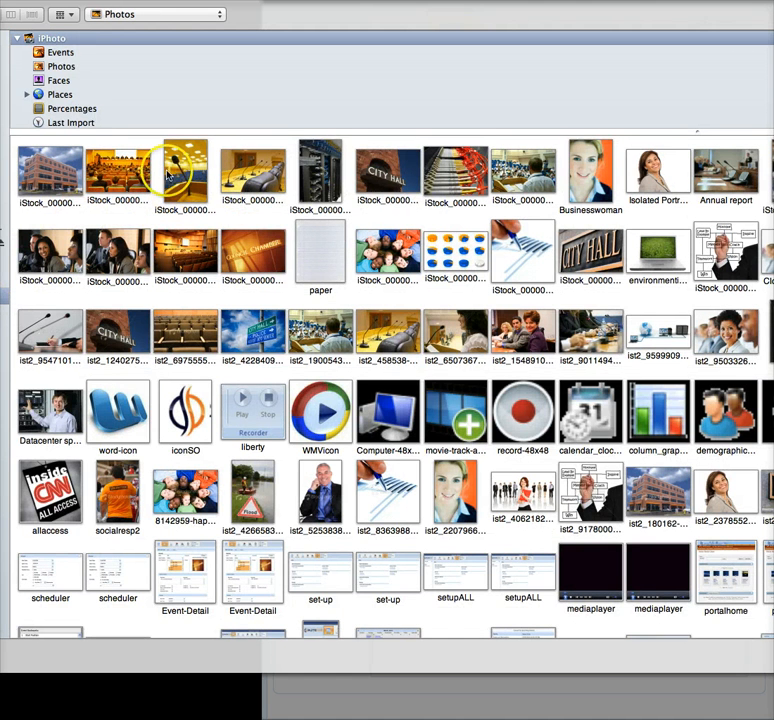
{"action": "left_click", "coordinate": [90, 172]}
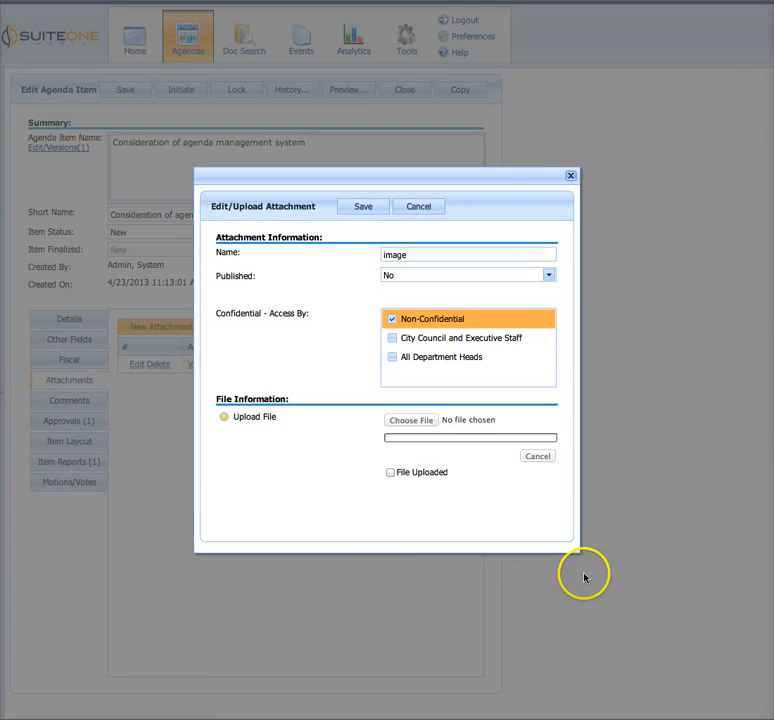
{"action": "left_click", "coordinate": [360, 209]}
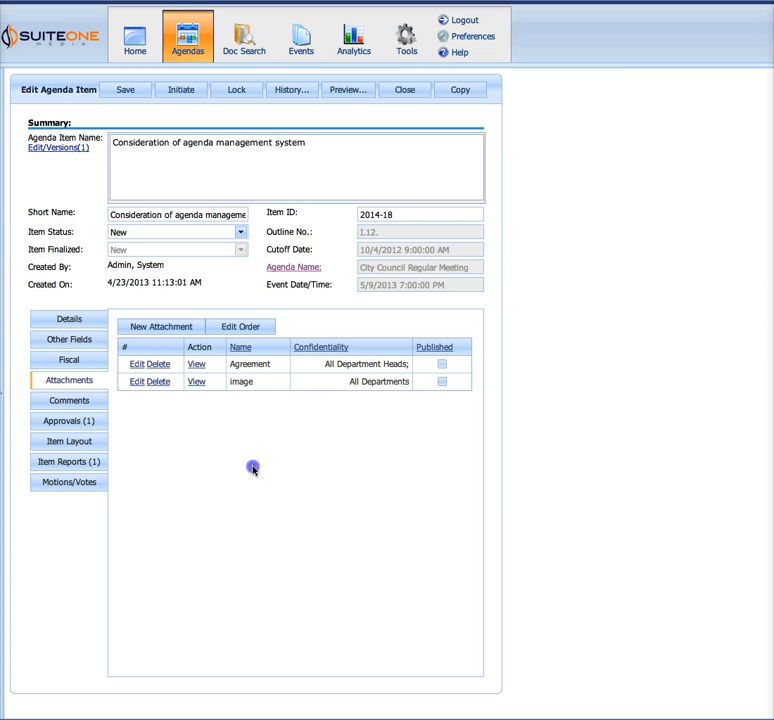
Try to swap the order of the Agreement and image attachments and close the attachment order editor
{"action": "left_click", "coordinate": [245, 329]}
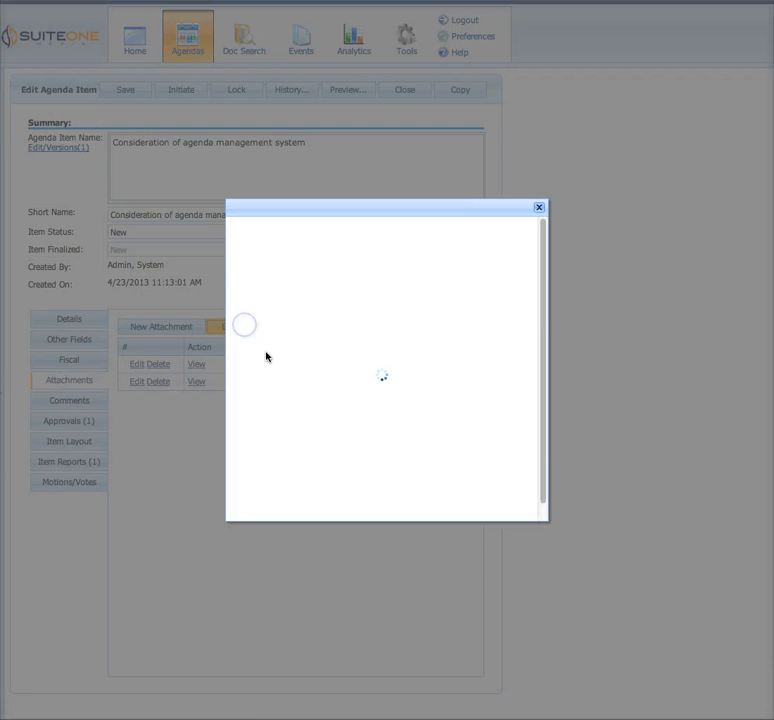
{"action": "left_click", "coordinate": [287, 311]}
{"action": "left_click_drag", "start_coordinate": [287, 311], "coordinate": [318, 377]}
{"action": "left_click", "coordinate": [302, 291]}
{"action": "left_click_drag", "start_coordinate": [302, 291], "coordinate": [314, 392]}
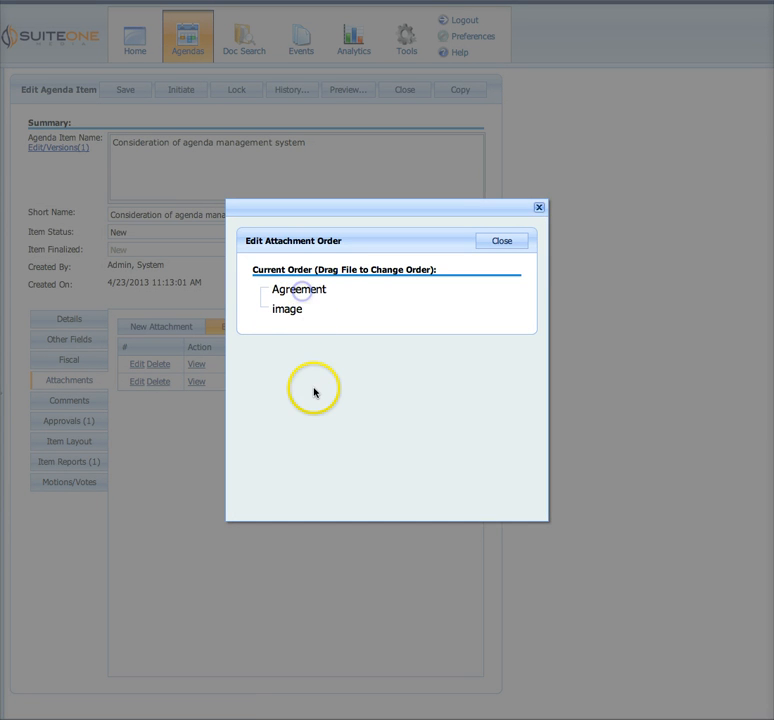
{"action": "mouse_move", "coordinate": [297, 314]}
{"action": "left_mouse_down"}
{"action": "mouse_move", "coordinate": [294, 294]}
{"action": "mouse_move", "coordinate": [297, 321]}
{"action": "mouse_move", "coordinate": [297, 293]}
{"action": "left_mouse_up"}
{"action": "left_click", "coordinate": [300, 313]}
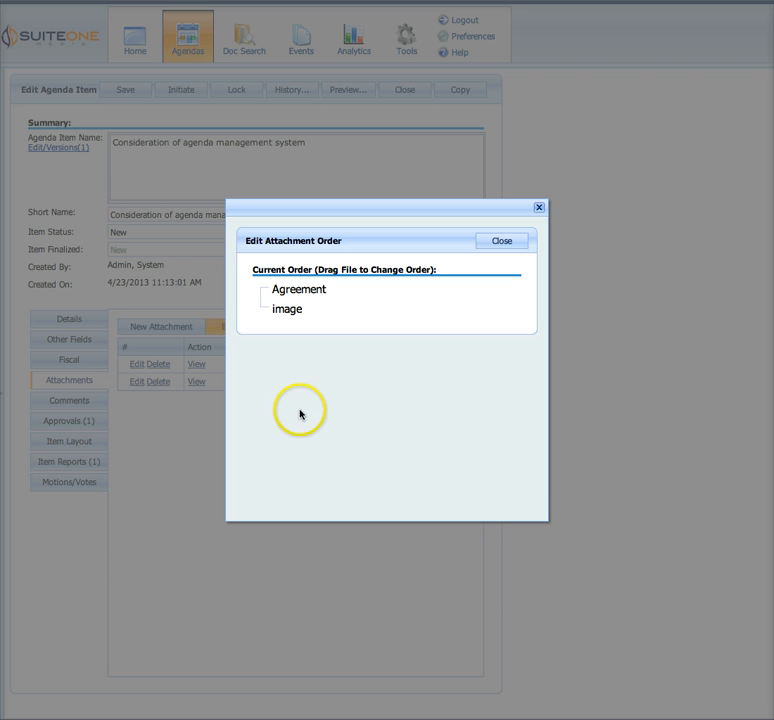
{"action": "left_click", "coordinate": [497, 245]}
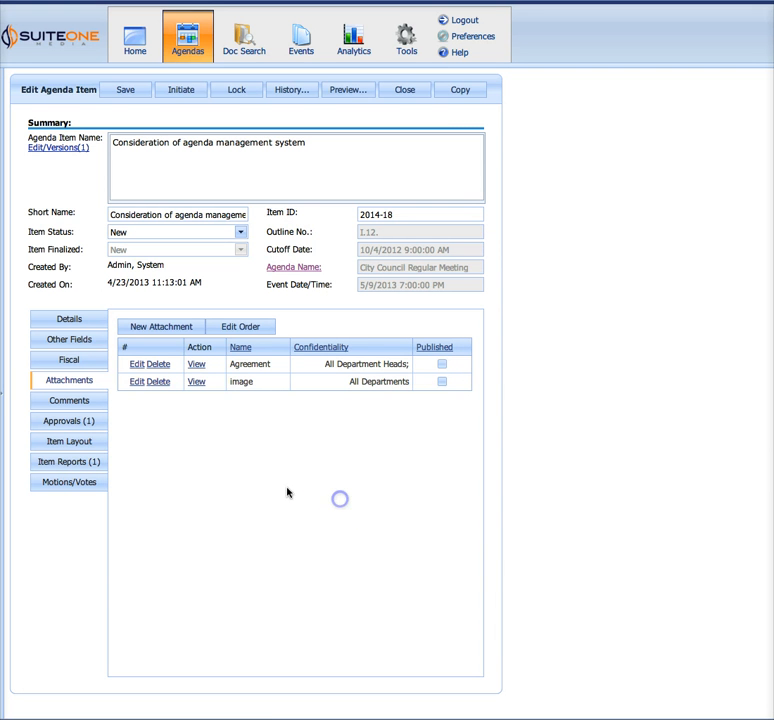
Add the comment "need more info..." to the agenda item
{"action": "left_click", "coordinate": [66, 400]}
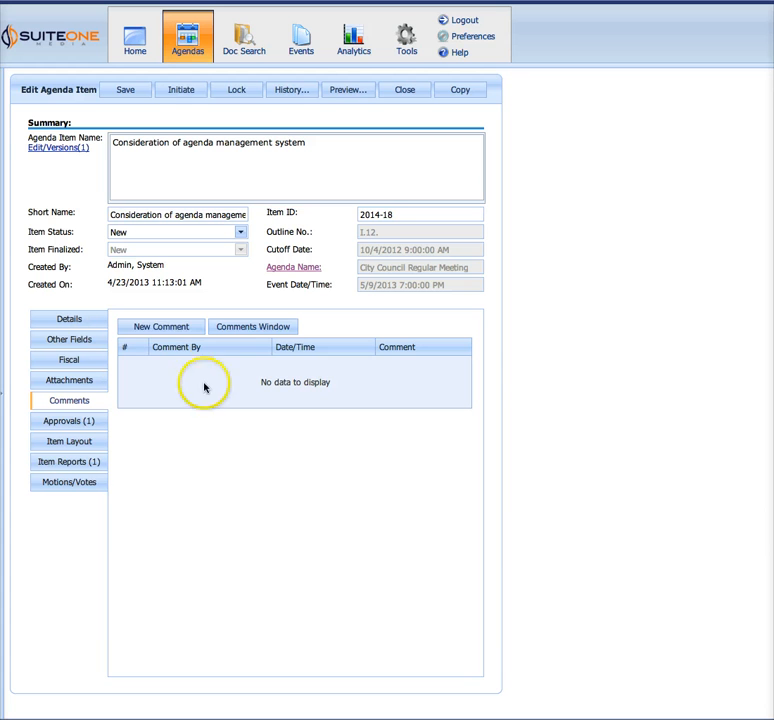
{"action": "left_click", "coordinate": [165, 328]}
{"action": "left_click", "coordinate": [316, 444]}
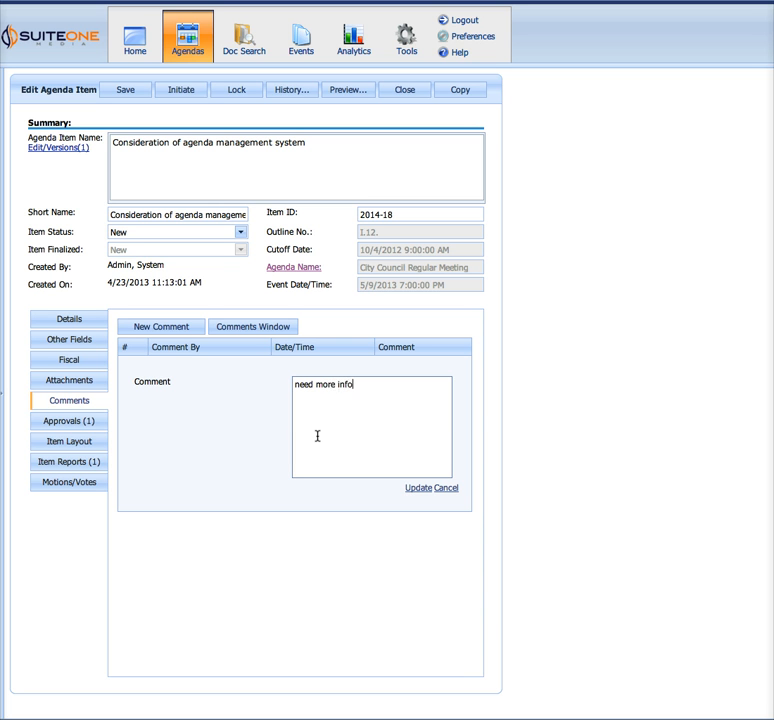
{"action": "left_click", "coordinate": [418, 488]}
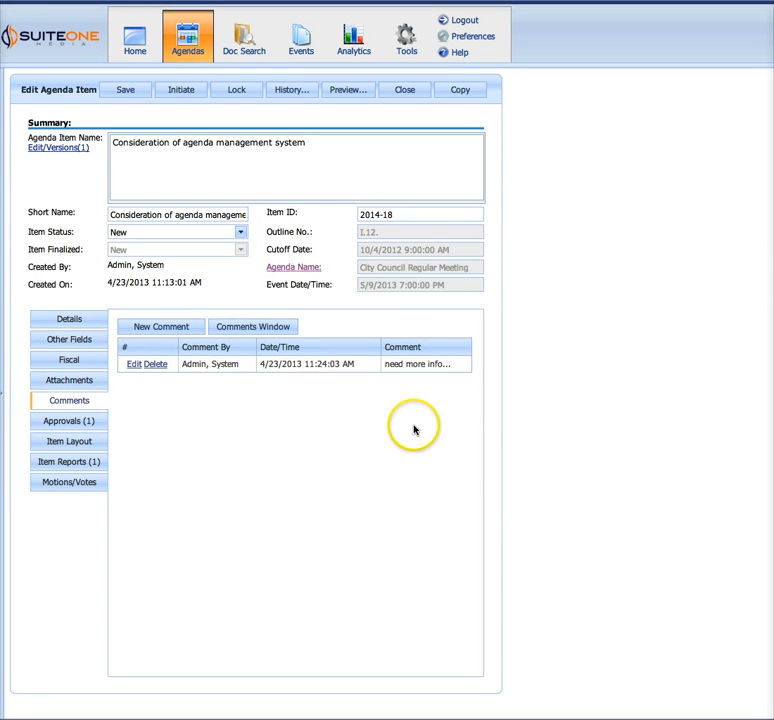
Add the Finance over 25K approval template to the agenda item's approval process
{"action": "left_click", "coordinate": [85, 425]}
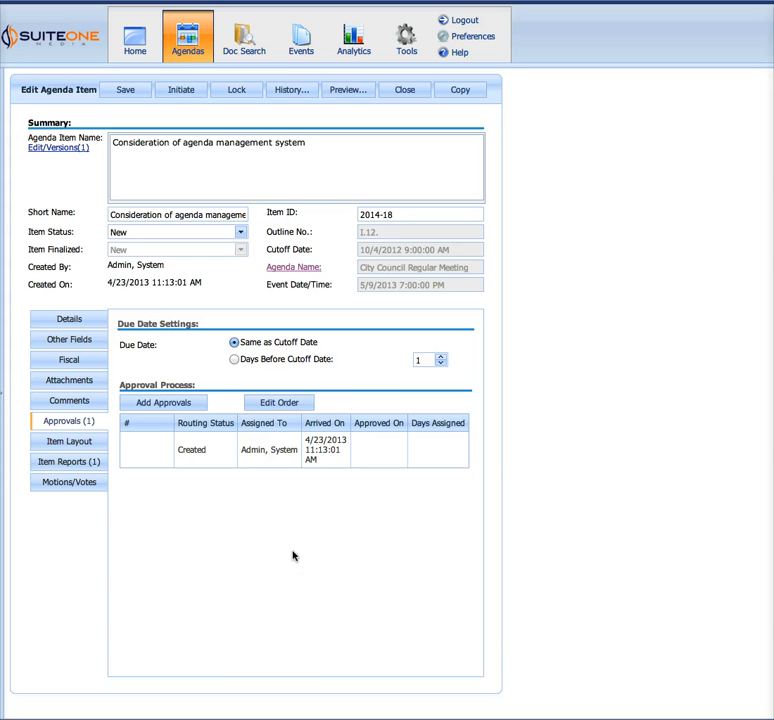
{"action": "left_click", "coordinate": [168, 407]}
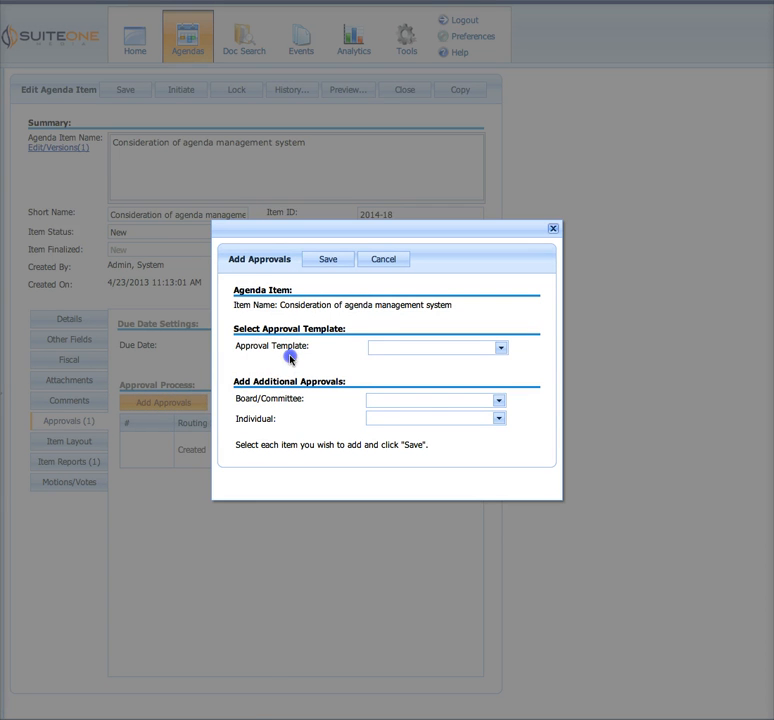
{"action": "left_click", "coordinate": [415, 347]}
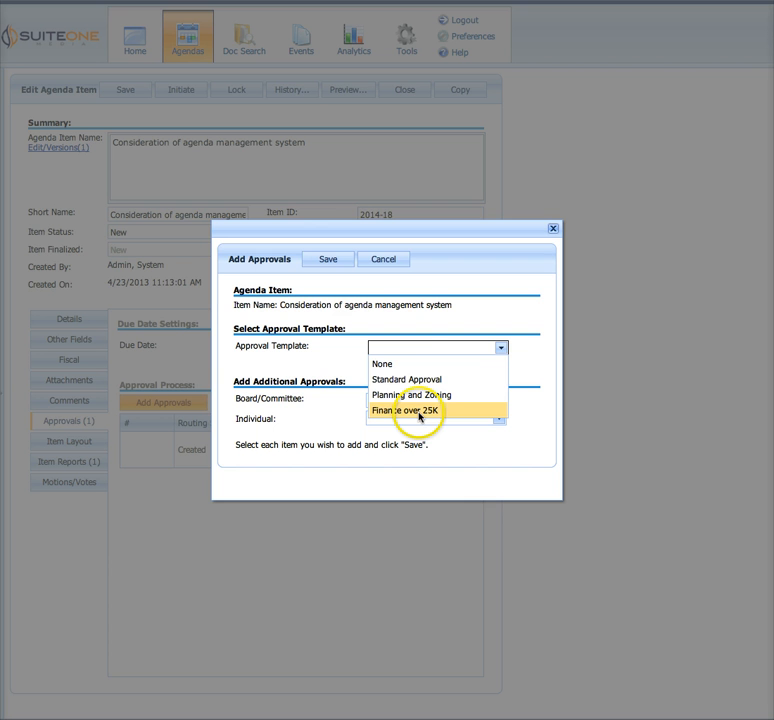
{"action": "left_click", "coordinate": [419, 410]}
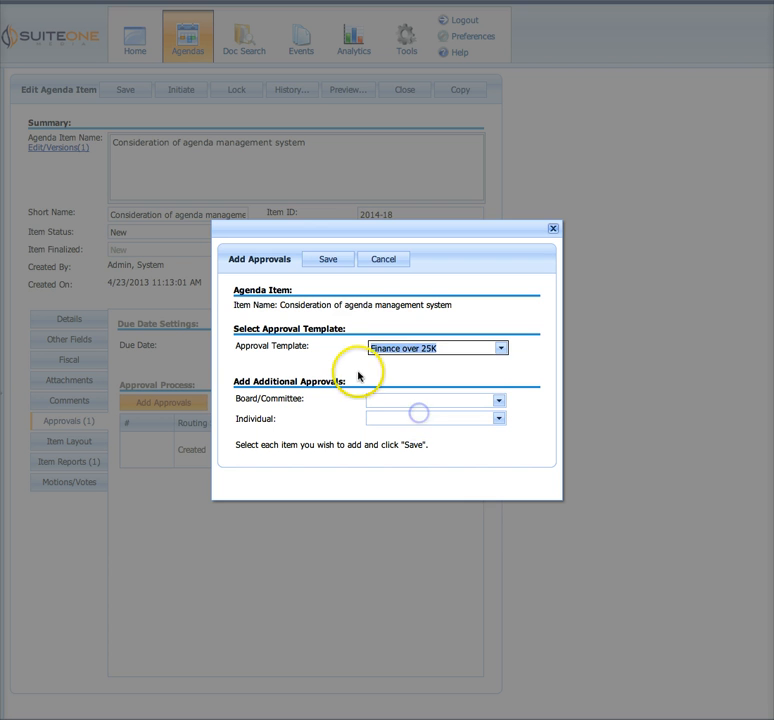
{"action": "left_click", "coordinate": [335, 260]}
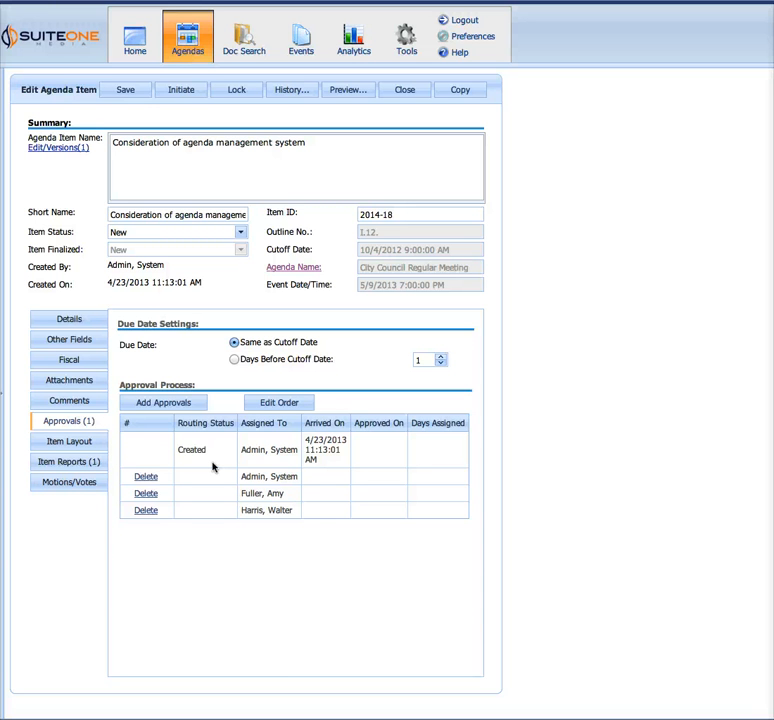
{"action": "left_click", "coordinate": [206, 454]}
{"action": "left_click", "coordinate": [178, 402]}
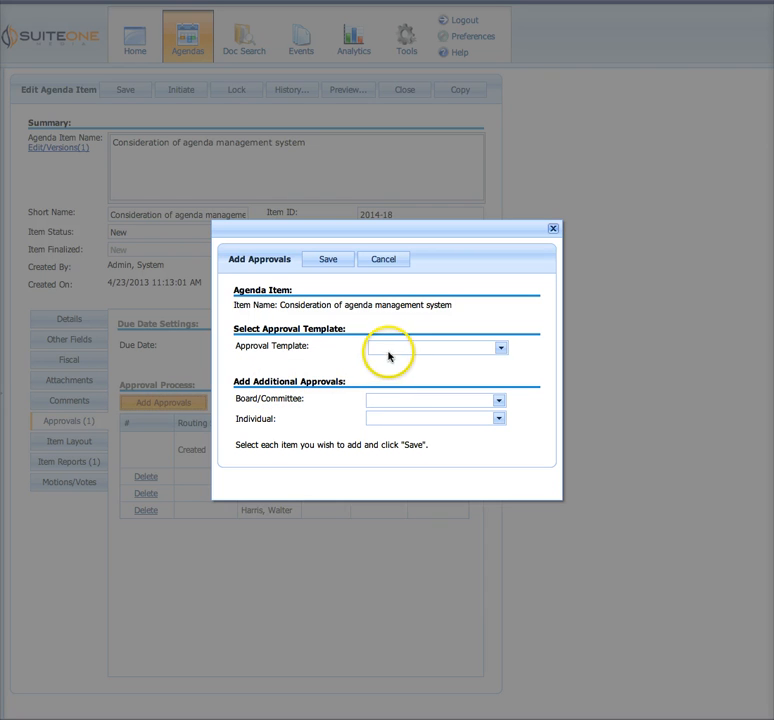
{"action": "left_click", "coordinate": [390, 354]}
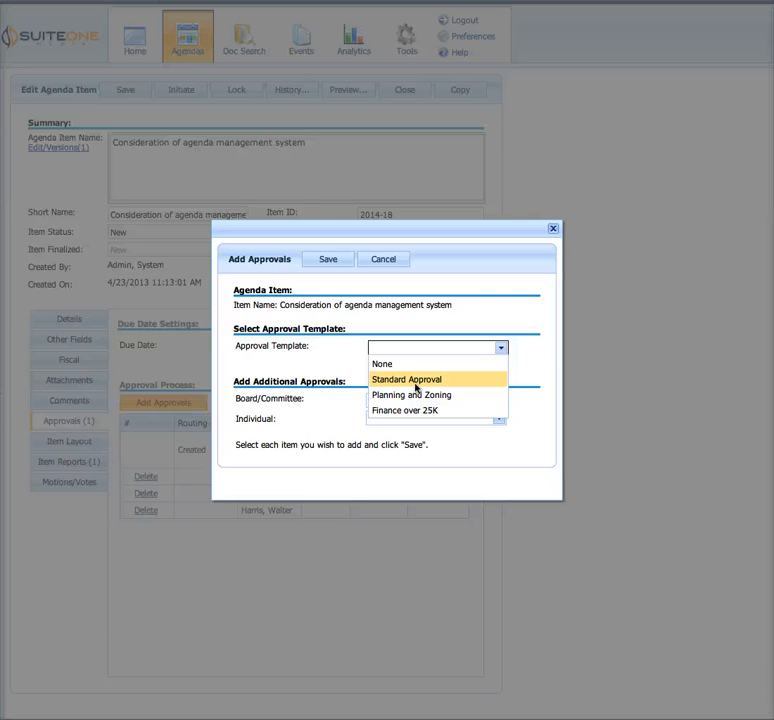
{"action": "left_click", "coordinate": [343, 362]}
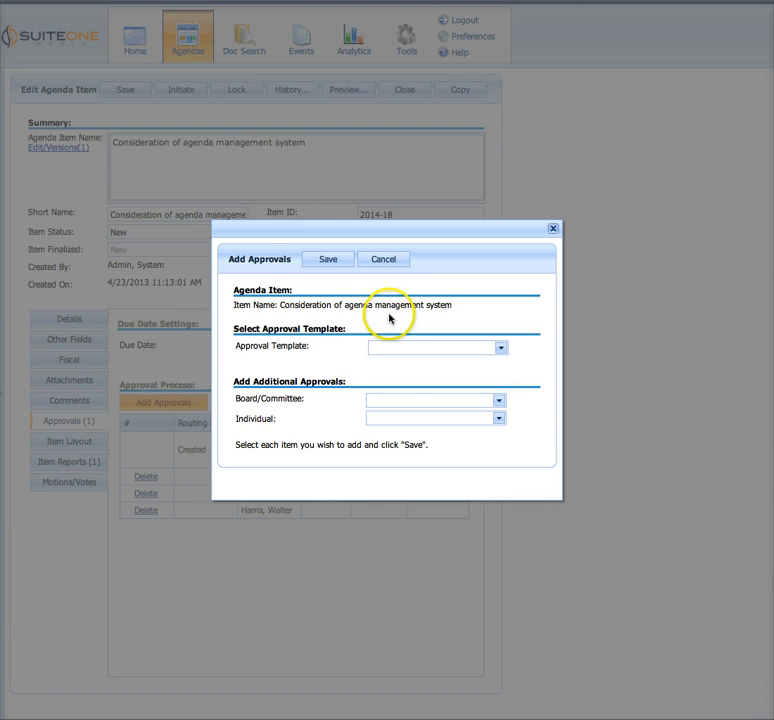
{"action": "left_click", "coordinate": [382, 262]}
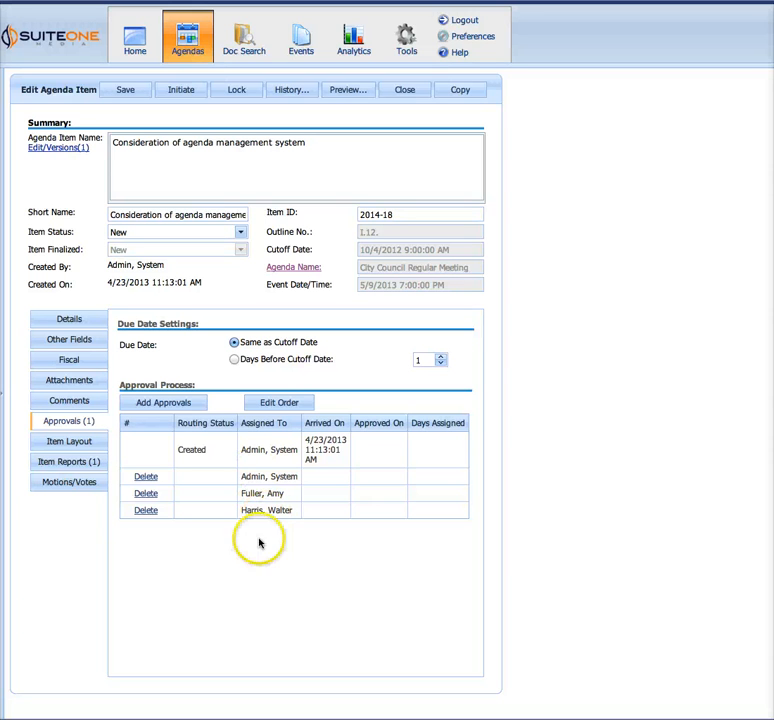
Delete the middle of the three pending approvers from the agenda item's approval process
{"action": "left_click_drag", "start_coordinate": [285, 493], "coordinate": [245, 493]}
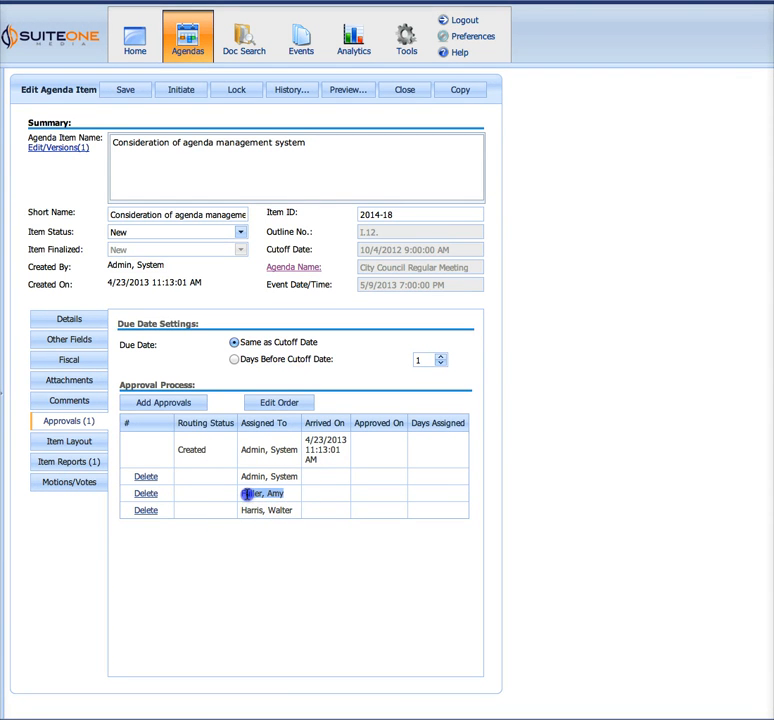
{"action": "left_click", "coordinate": [145, 493]}
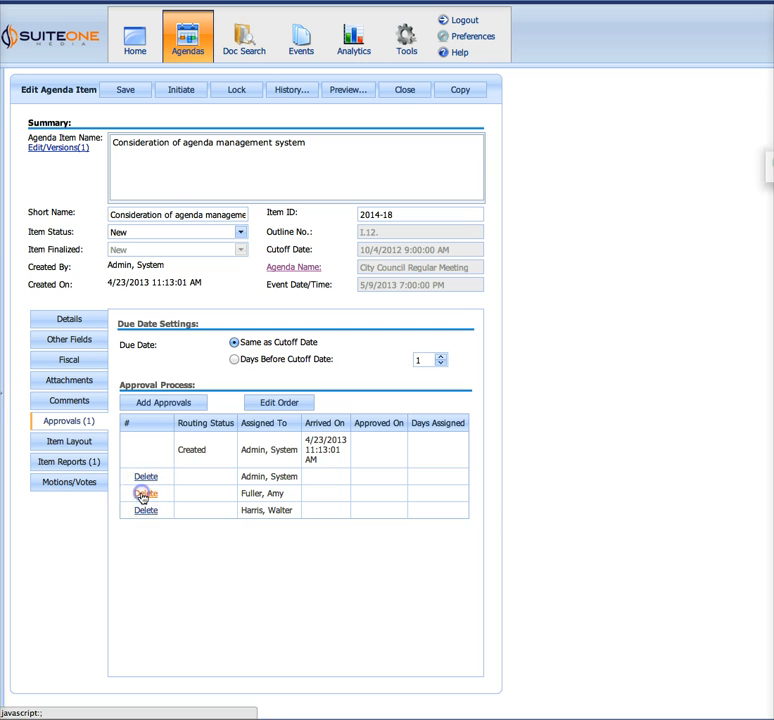
{"action": "left_click", "coordinate": [773, 200]}
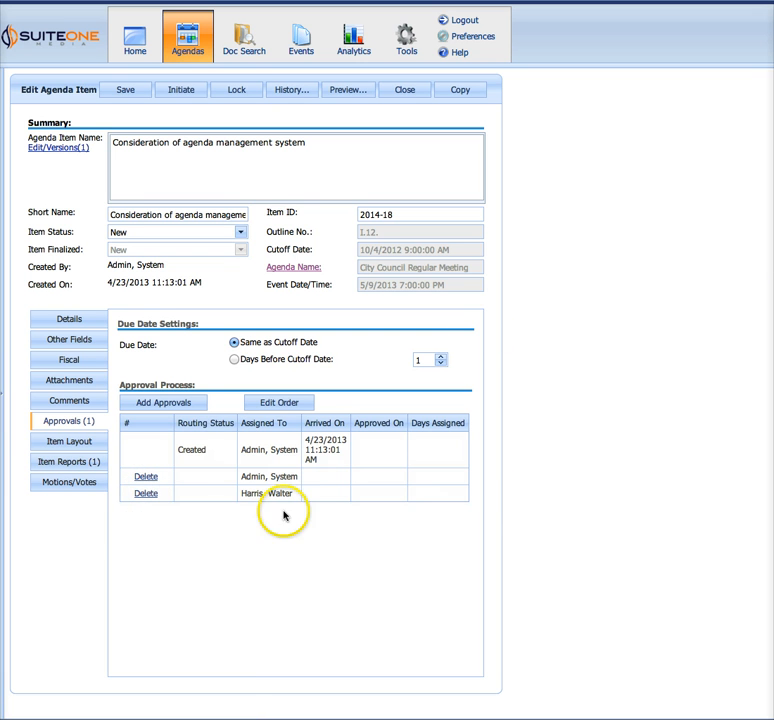
Add the System Admin account as an additional individual approver for the agenda item and save the approval
{"action": "left_click", "coordinate": [181, 405]}
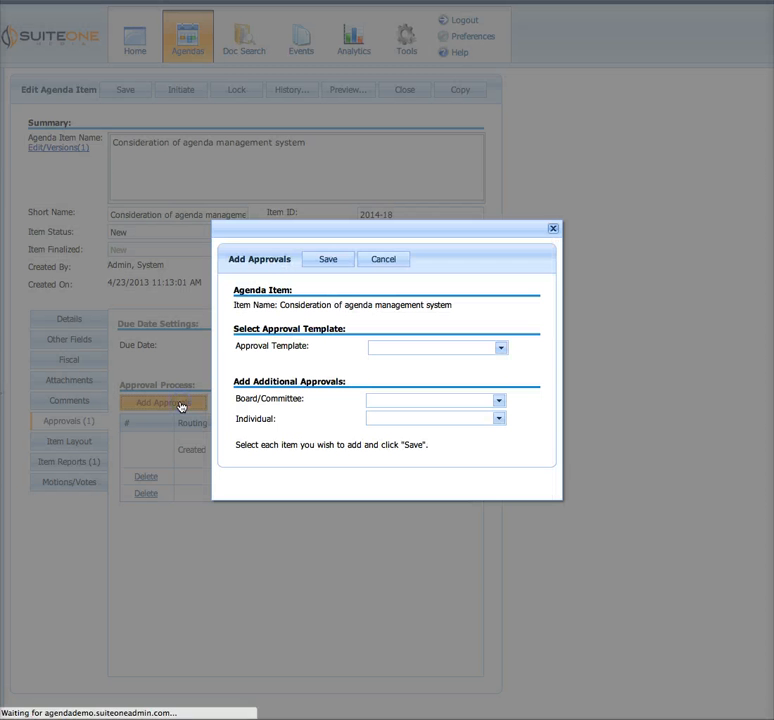
{"action": "left_click_drag", "start_coordinate": [260, 331], "coordinate": [340, 330]}
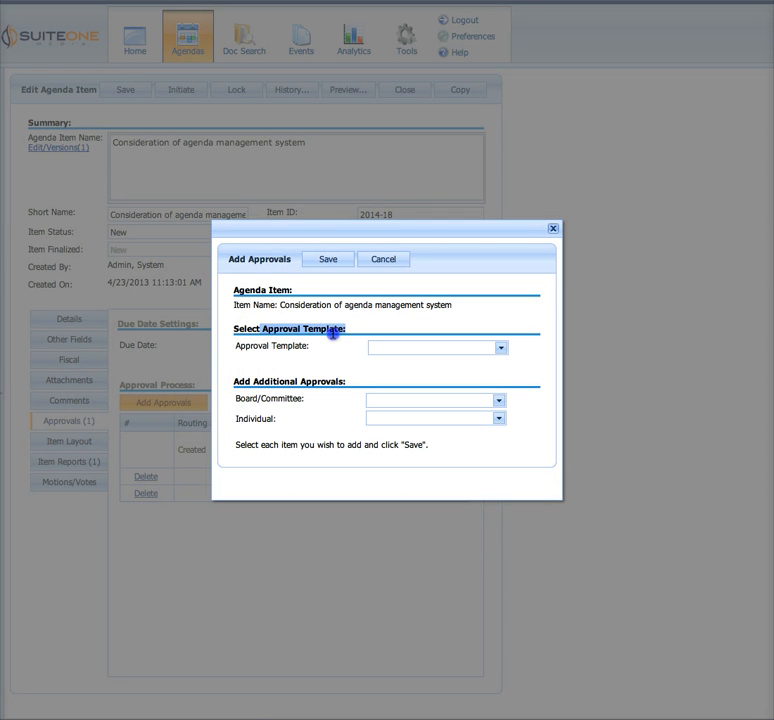
{"action": "left_click_drag", "start_coordinate": [236, 383], "coordinate": [320, 397]}
{"action": "left_click", "coordinate": [225, 410]}
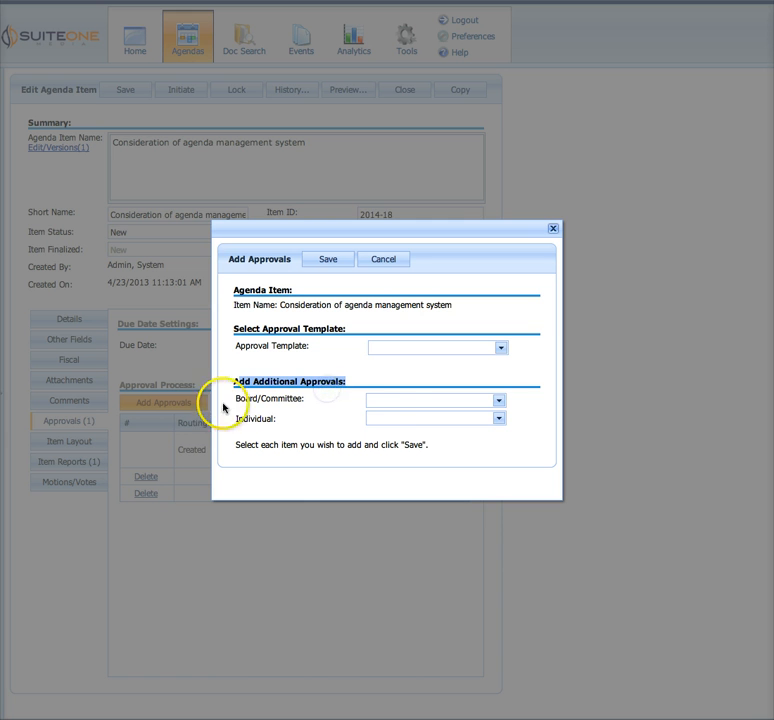
{"action": "left_click", "coordinate": [394, 401]}
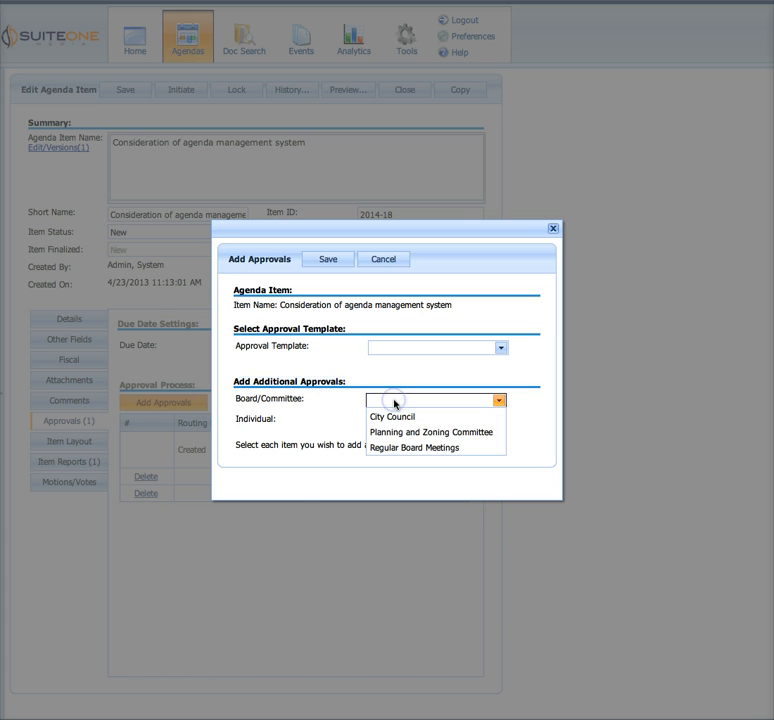
{"action": "left_click", "coordinate": [340, 399]}
{"action": "left_click_drag", "start_coordinate": [228, 418], "coordinate": [271, 418]}
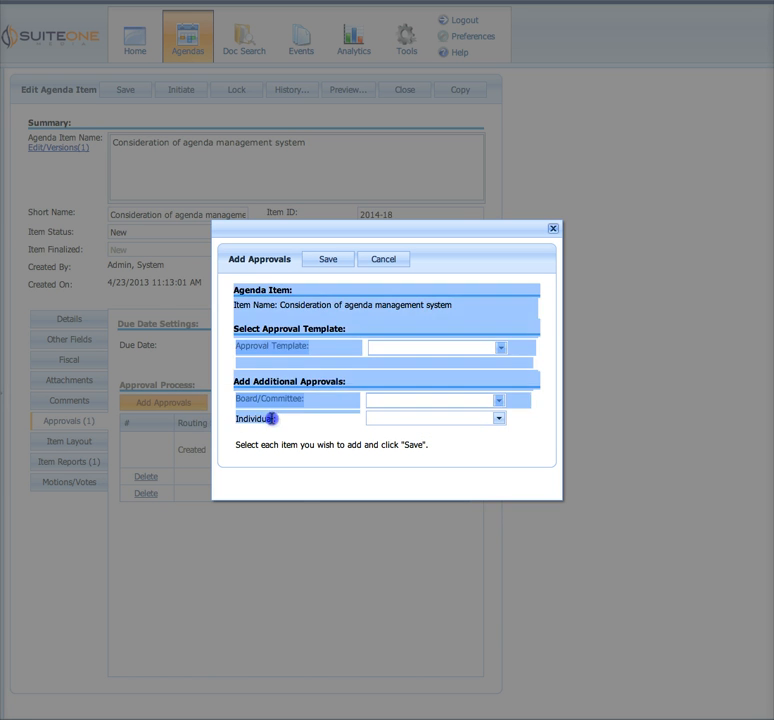
{"action": "left_click", "coordinate": [271, 420]}
{"action": "left_click", "coordinate": [398, 424]}
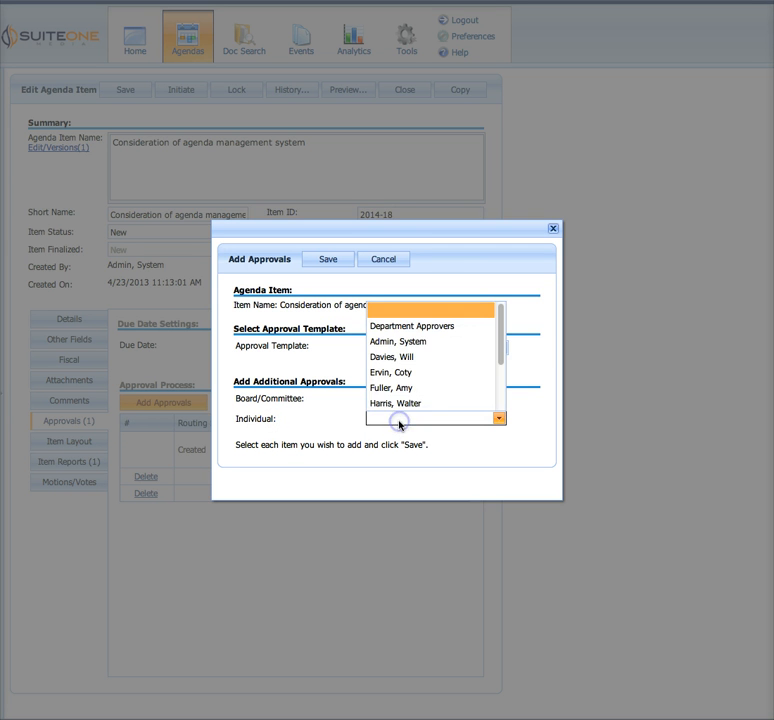
{"action": "left_click_drag", "start_coordinate": [503, 340], "coordinate": [380, 335]}
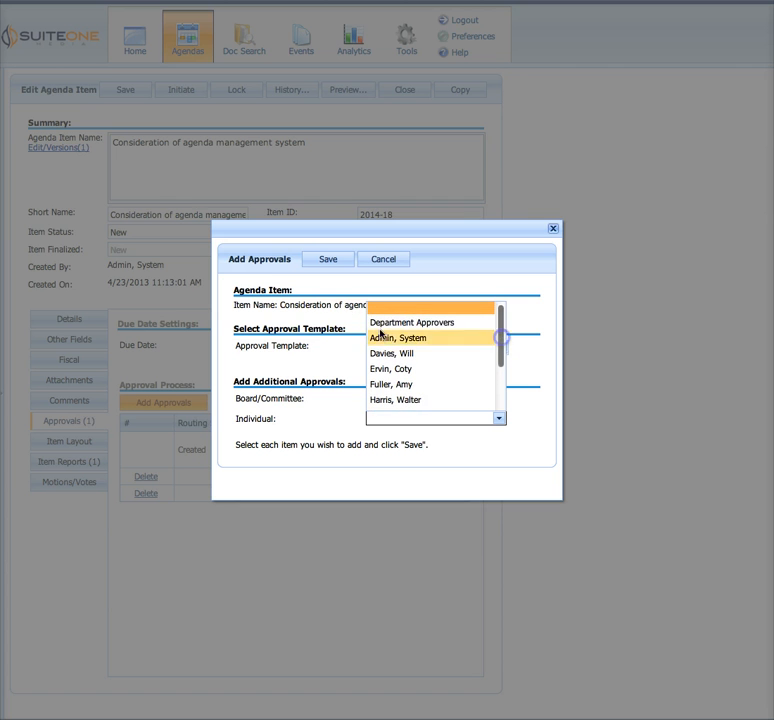
{"action": "left_click", "coordinate": [420, 345]}
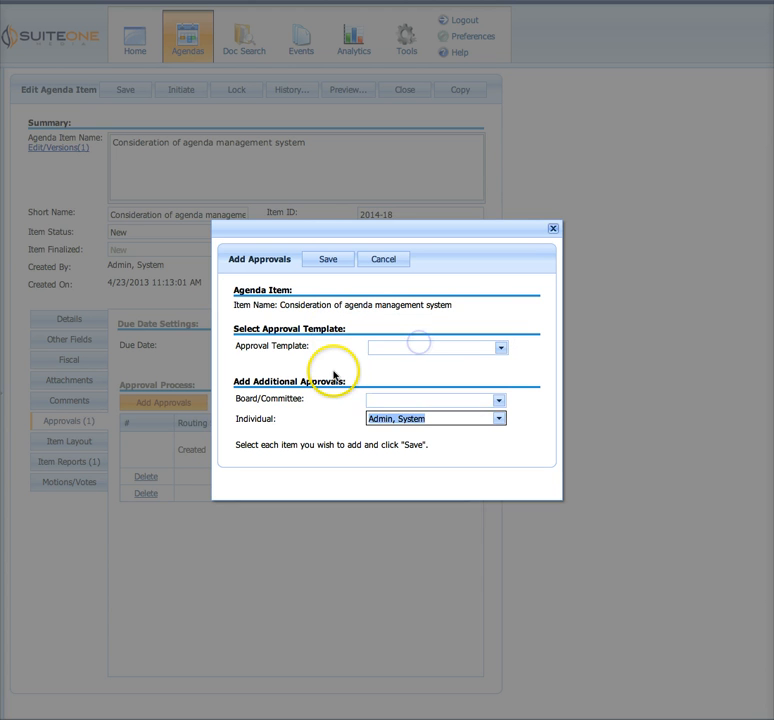
{"action": "left_click", "coordinate": [328, 262]}
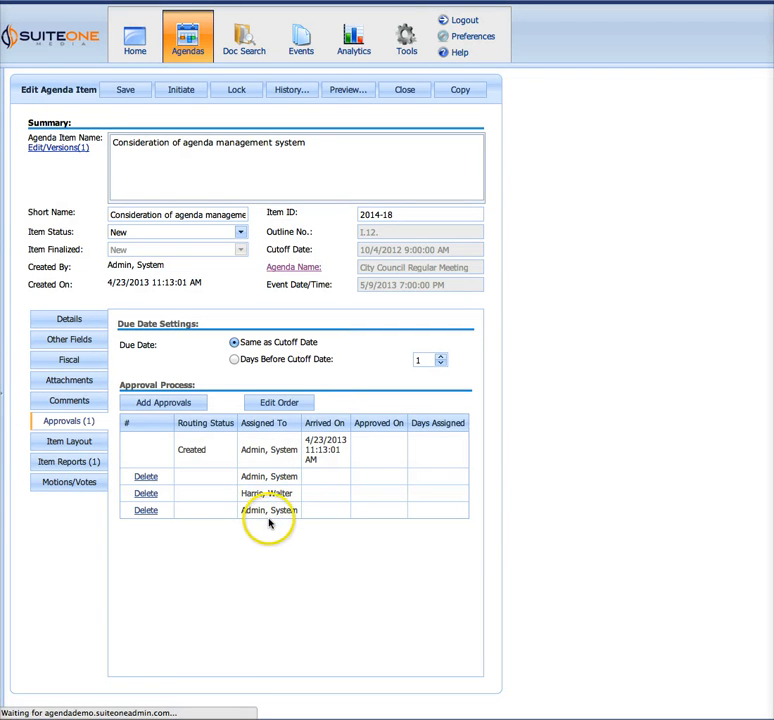
Reorder the agenda item's pending approvers so that both System Admin entries come before the remaining approver
{"action": "left_click_drag", "start_coordinate": [243, 510], "coordinate": [298, 512]}
{"action": "left_click", "coordinate": [297, 546]}
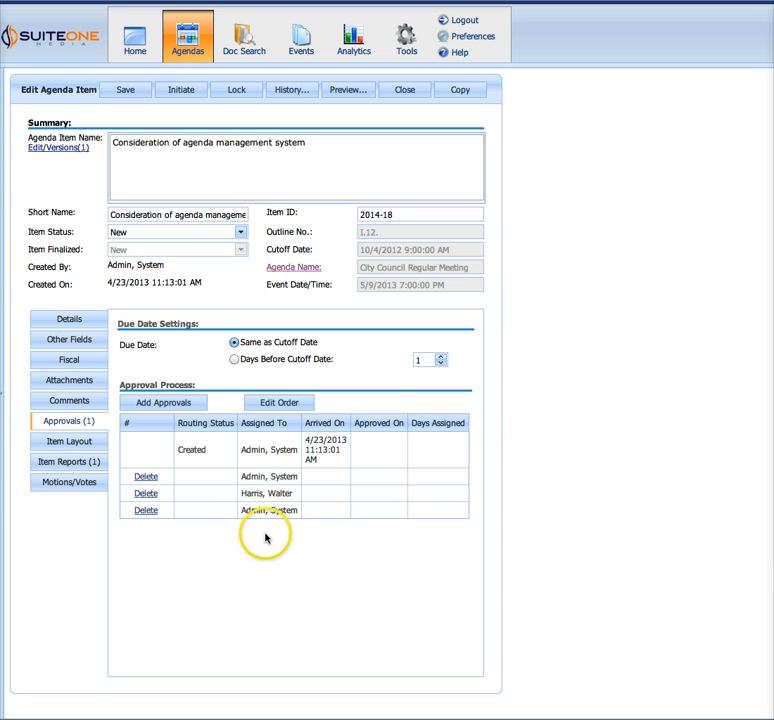
{"action": "left_click", "coordinate": [236, 513]}
{"action": "left_click_drag", "start_coordinate": [236, 513], "coordinate": [303, 511]}
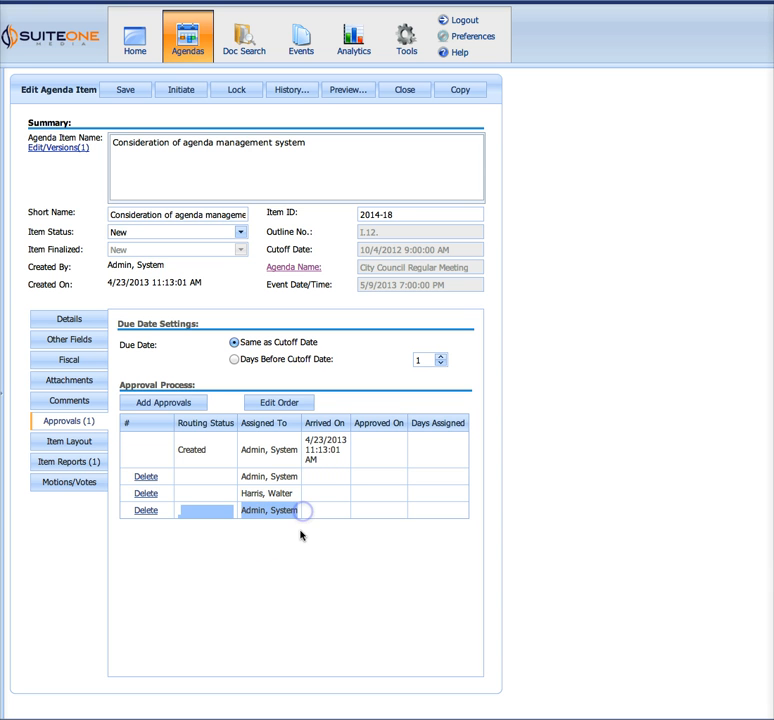
{"action": "left_click", "coordinate": [270, 543]}
{"action": "left_click", "coordinate": [271, 404]}
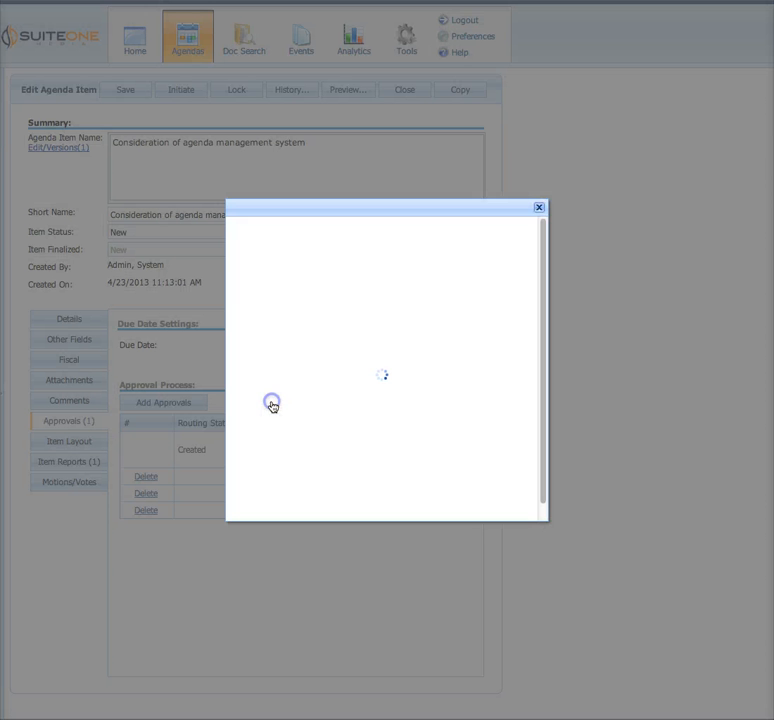
{"action": "left_click_drag", "start_coordinate": [319, 325], "coordinate": [315, 292]}
{"action": "left_click", "coordinate": [363, 558]}
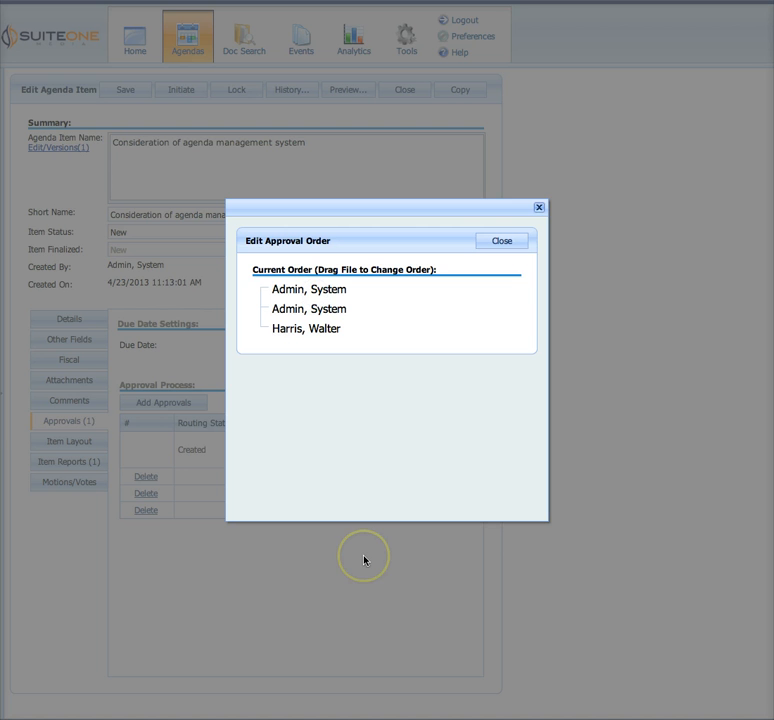
{"action": "left_click", "coordinate": [499, 241]}
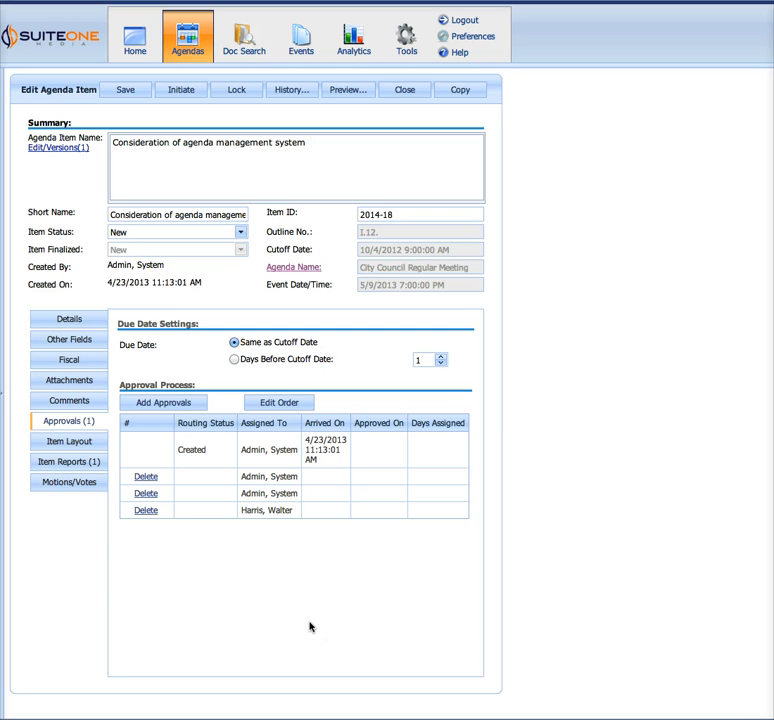
{"action": "left_click", "coordinate": [237, 615]}
{"action": "left_click", "coordinate": [271, 609]}
{"action": "left_click", "coordinate": [196, 502]}
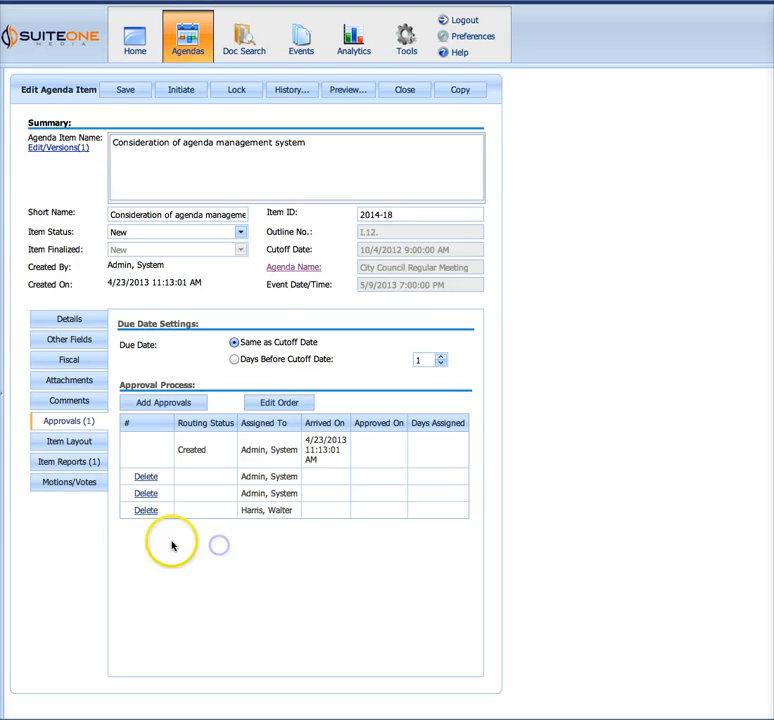
Save the agenda item and preview how its item layout renders
{"action": "left_click", "coordinate": [64, 443]}
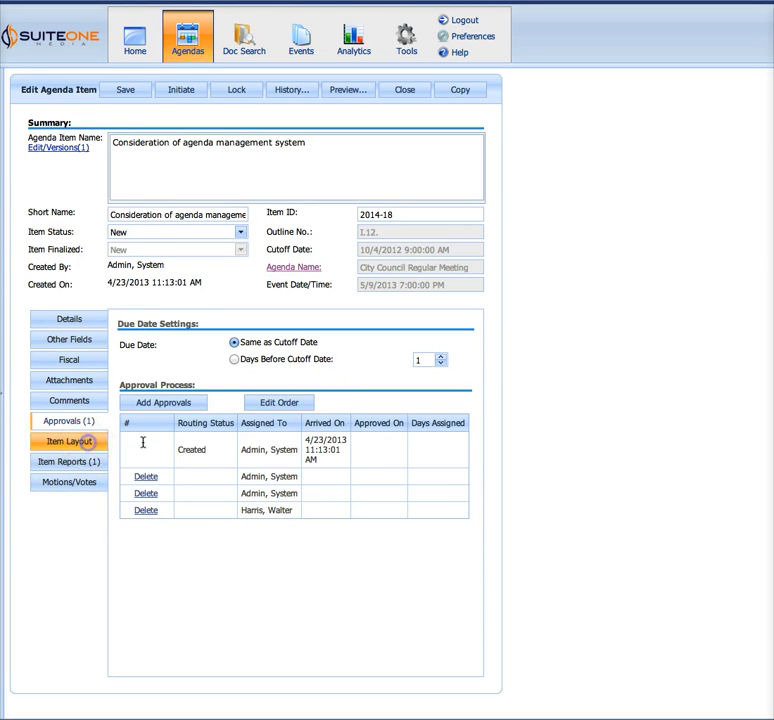
{"action": "left_click", "coordinate": [121, 91]}
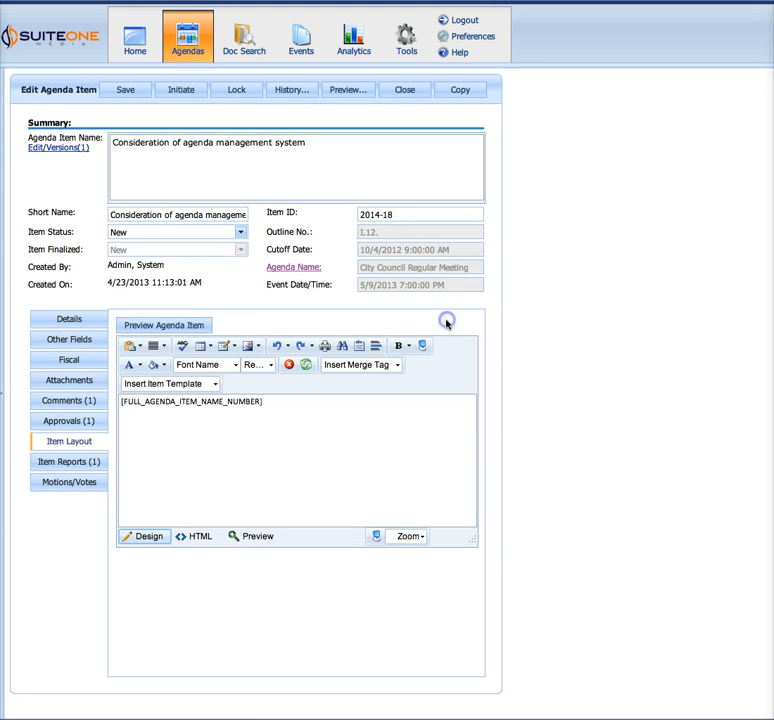
{"action": "left_click", "coordinate": [197, 325]}
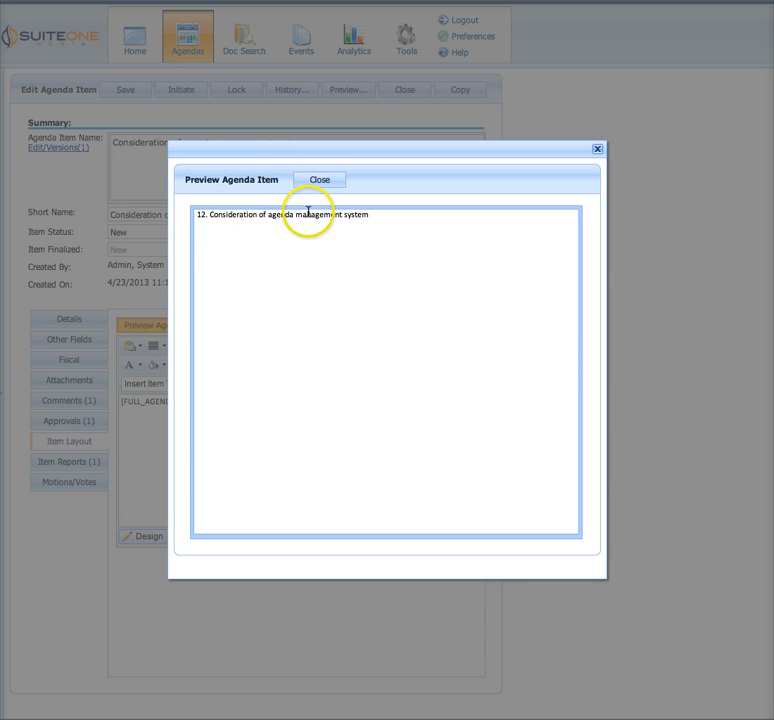
{"action": "left_click", "coordinate": [326, 184]}
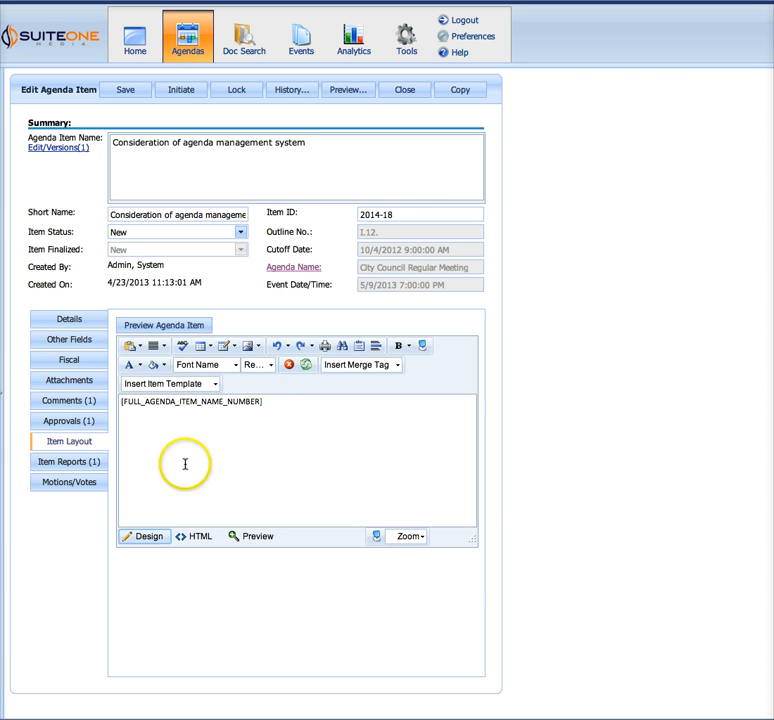
Generate the agenda item's Staff Report and review it as a PDF and in the report preview
{"action": "left_click", "coordinate": [68, 470]}
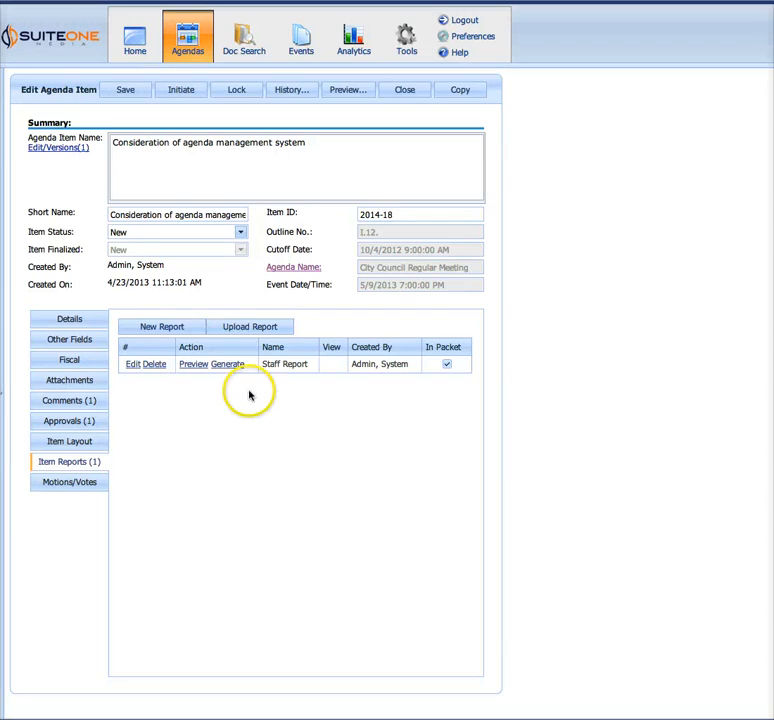
{"action": "left_click", "coordinate": [227, 365]}
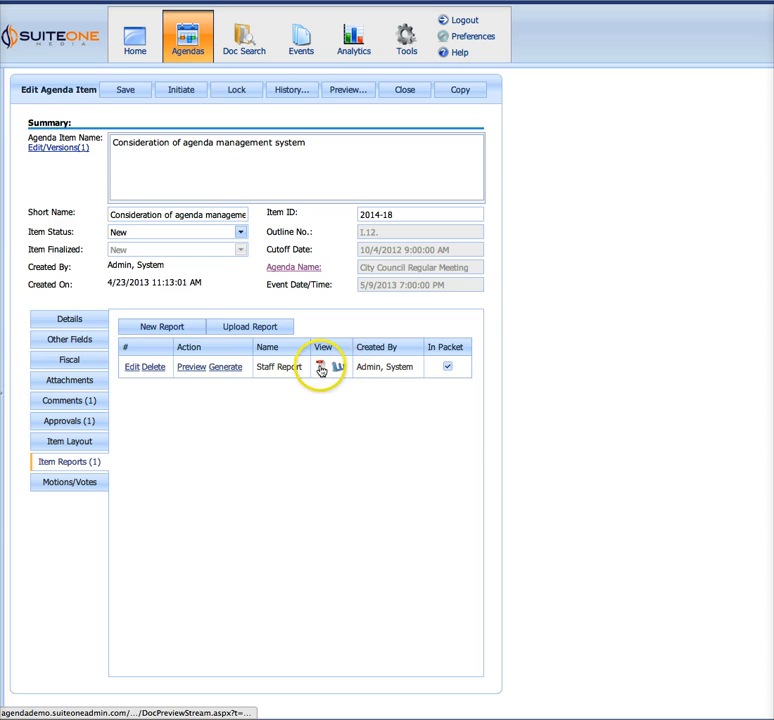
{"action": "left_click", "coordinate": [321, 368]}
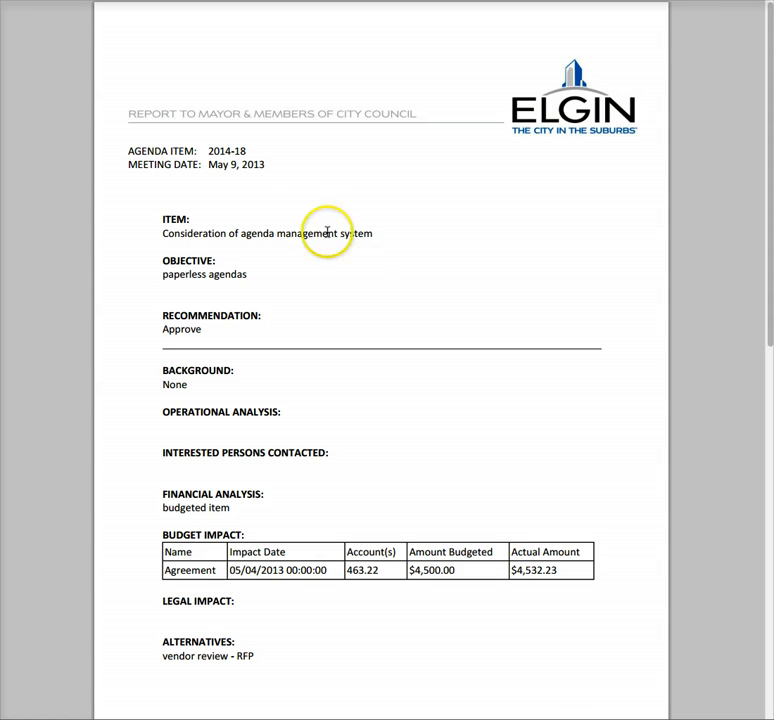
{"action": "left_click_drag", "start_coordinate": [162, 233], "coordinate": [400, 248]}
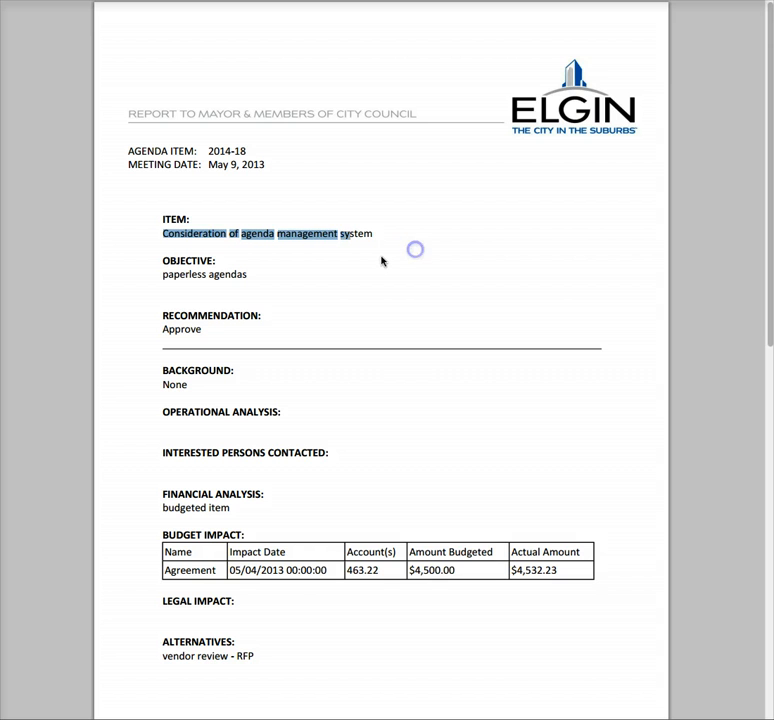
{"action": "left_click", "coordinate": [382, 259]}
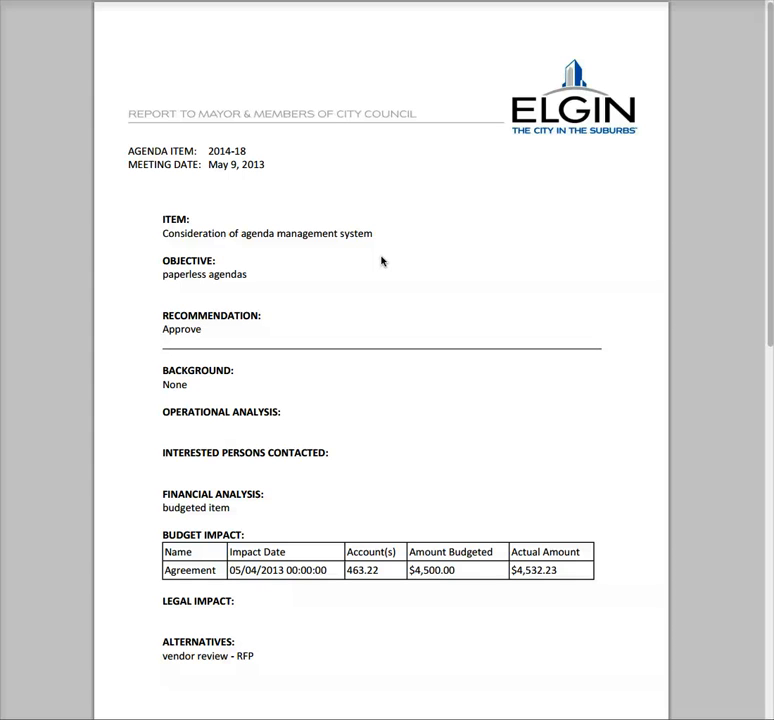
{"action": "left_click", "coordinate": [387, 60]}
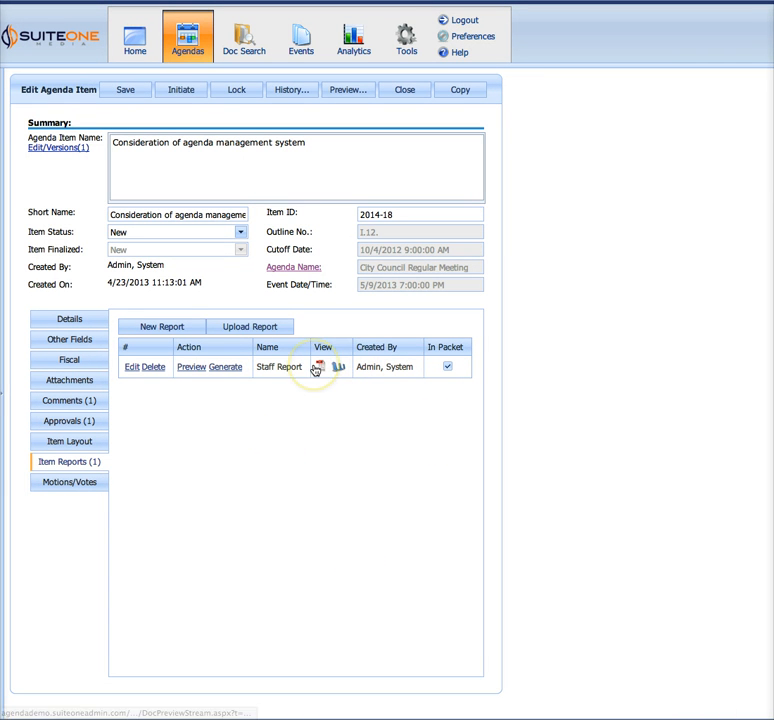
{"action": "left_click", "coordinate": [188, 367]}
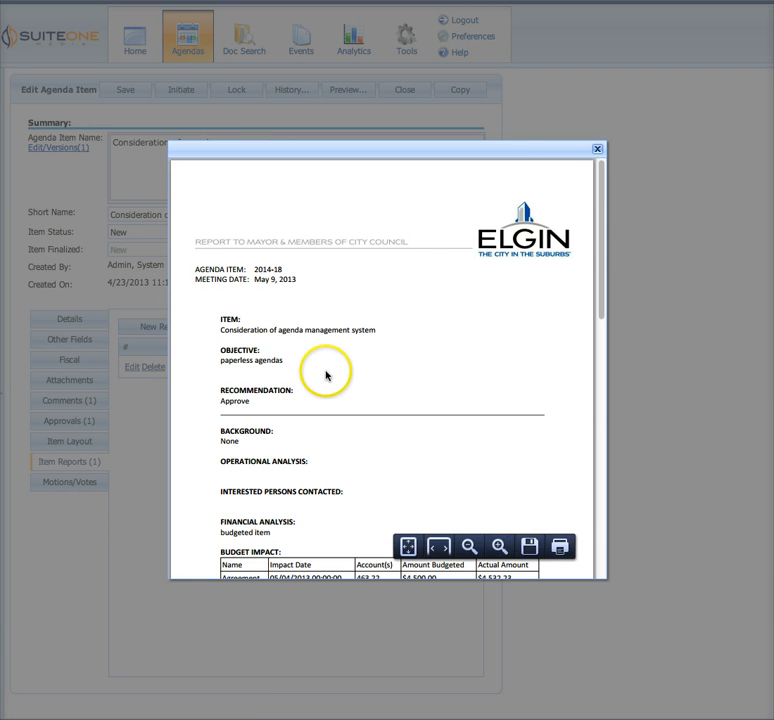
{"action": "left_click", "coordinate": [597, 150]}
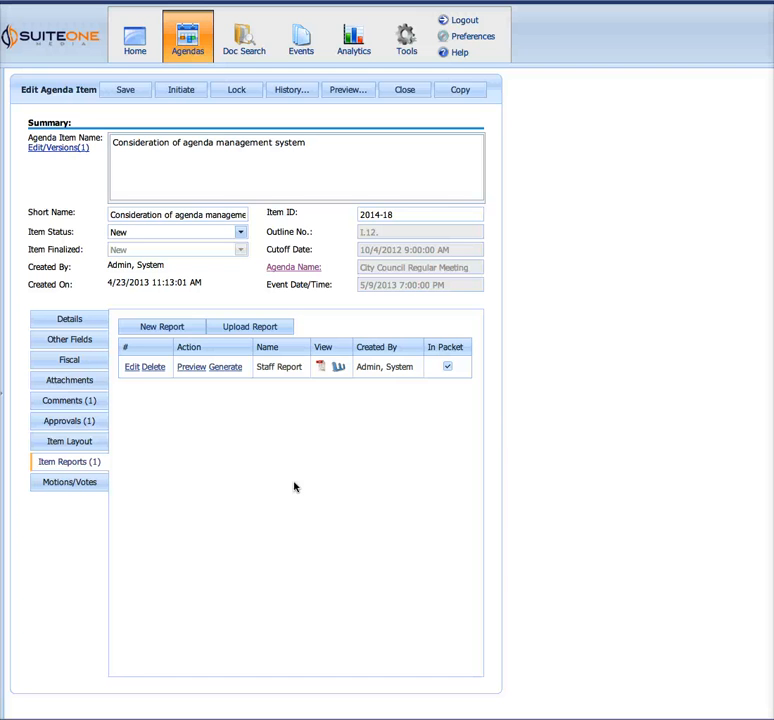
Initiate the agenda item's approval routing and locate item 2014-18 among the approvals assigned on the home page
{"action": "left_click", "coordinate": [185, 94]}
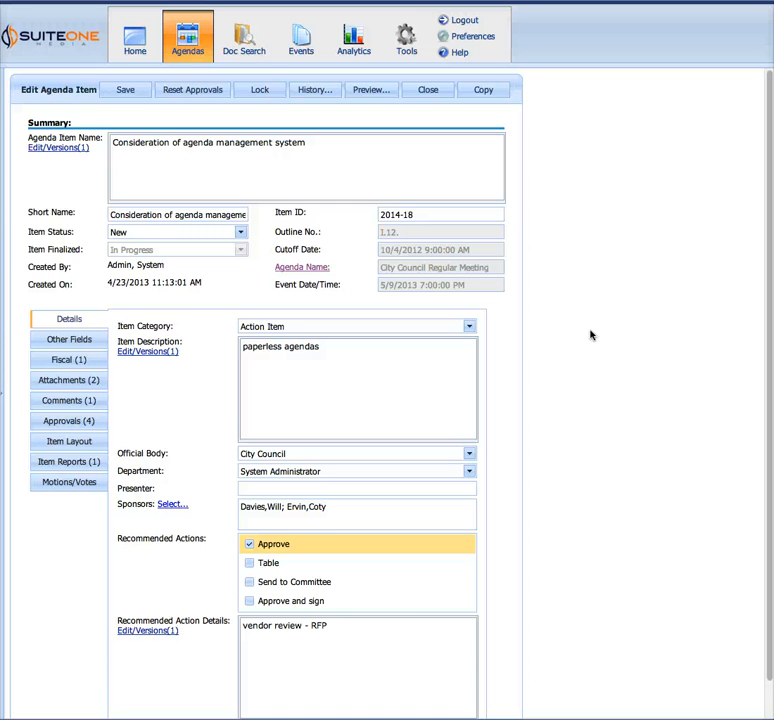
{"action": "left_click", "coordinate": [116, 22]}
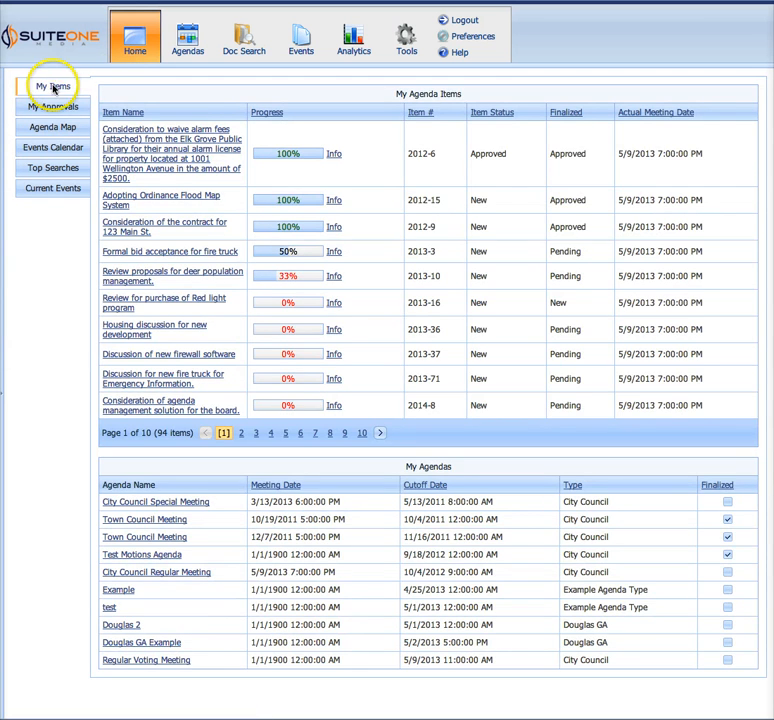
{"action": "left_click", "coordinate": [52, 109]}
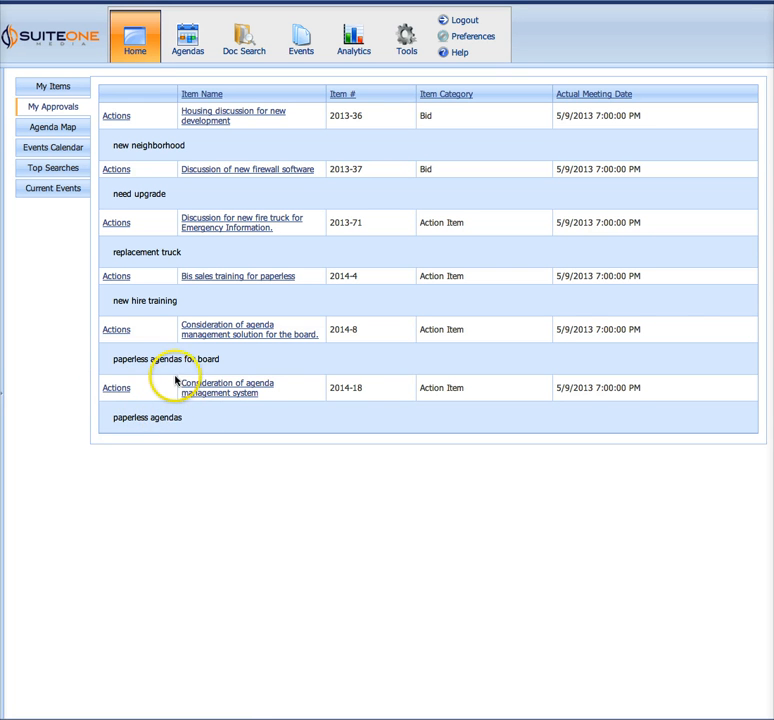
{"action": "left_click_drag", "start_coordinate": [229, 430], "coordinate": [114, 390]}
{"action": "left_click", "coordinate": [229, 424]}
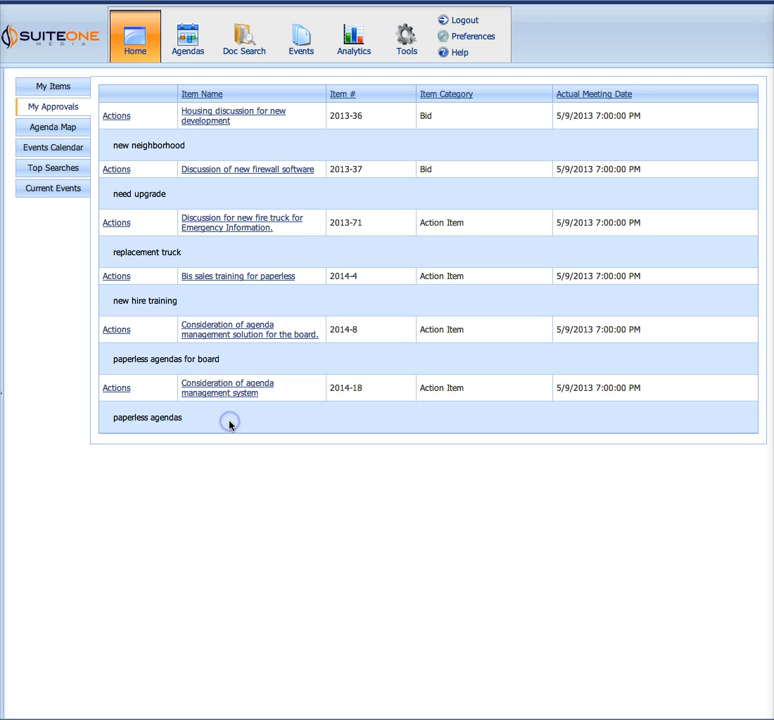
{"action": "left_click", "coordinate": [336, 390]}
{"action": "left_click_drag", "start_coordinate": [336, 390], "coordinate": [366, 387]}
{"action": "left_click", "coordinate": [323, 420]}
Review the approval actions and notification options for item 2014-18 without submitting a decision
{"action": "left_click", "coordinate": [116, 390]}
{"action": "left_click", "coordinate": [296, 319]}
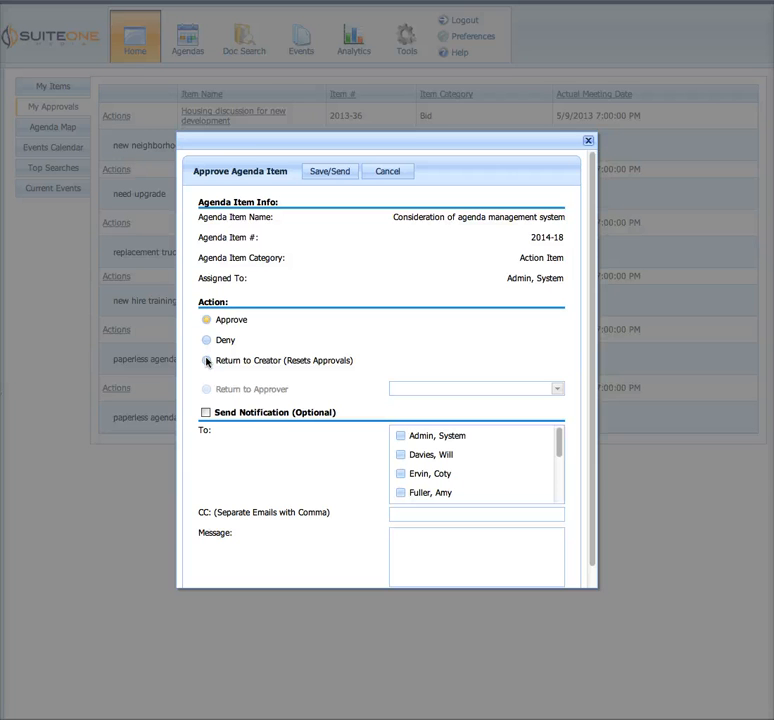
{"action": "scroll", "coordinate": [221, 411], "scroll_direction": "down", "scroll_amount": 1}
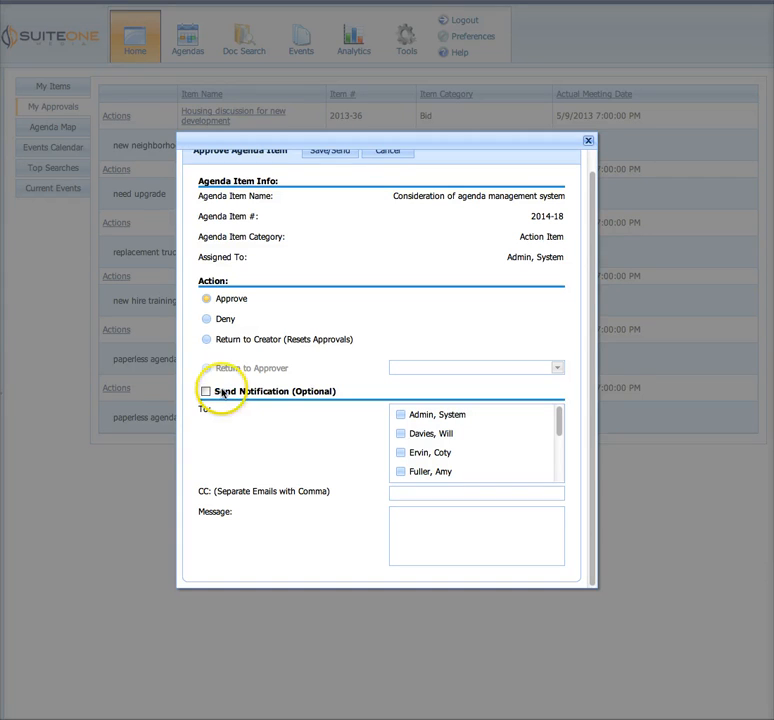
{"action": "left_click_drag", "start_coordinate": [219, 407], "coordinate": [303, 397]}
{"action": "left_click", "coordinate": [287, 415]}
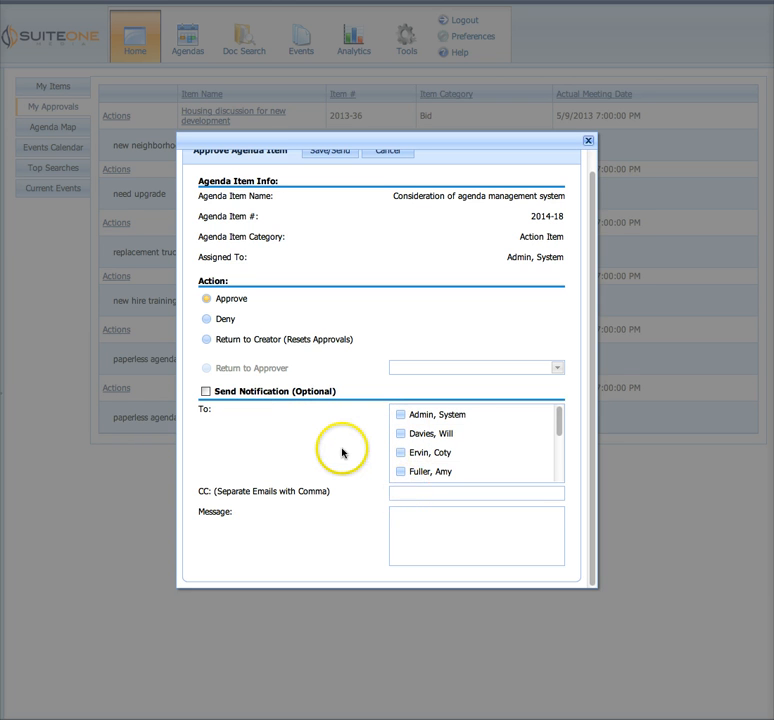
{"action": "scroll", "coordinate": [327, 450], "scroll_direction": "up", "scroll_amount": 1}
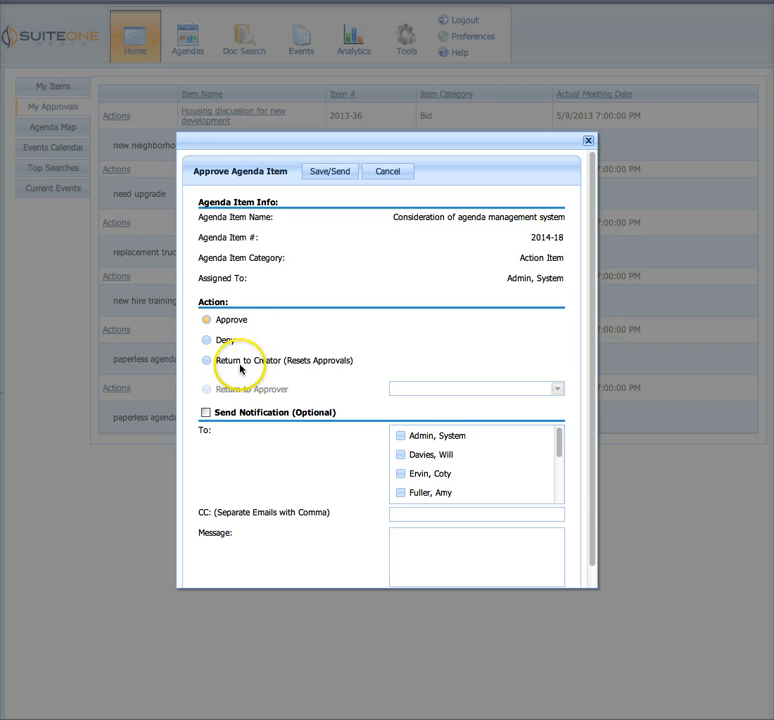
{"action": "left_click", "coordinate": [386, 173]}
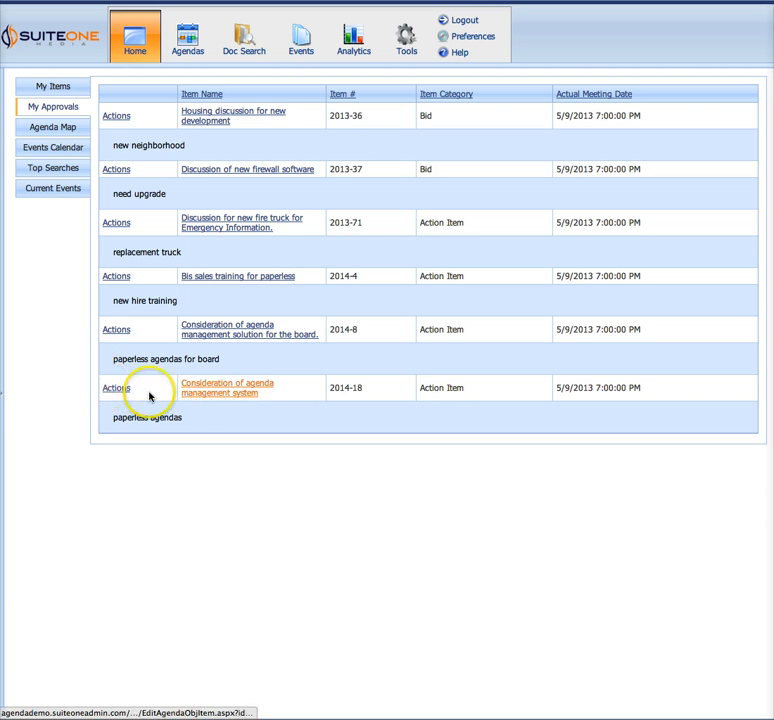
Change the name of agenda item 2014-18 to "Consideration of agenda management solution for board meetings" and save the item
{"action": "left_click", "coordinate": [233, 397]}
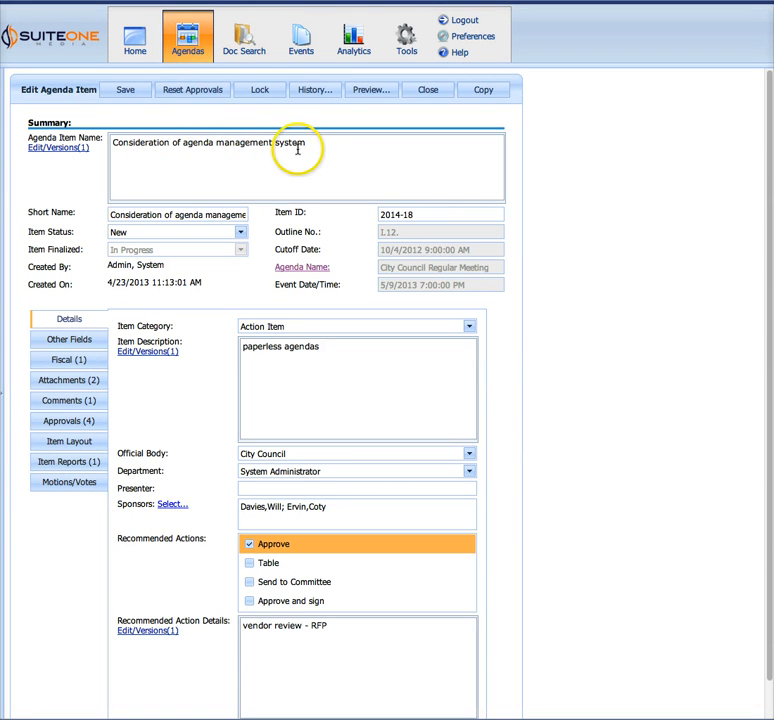
{"action": "left_click_drag", "start_coordinate": [274, 142], "coordinate": [309, 142]}
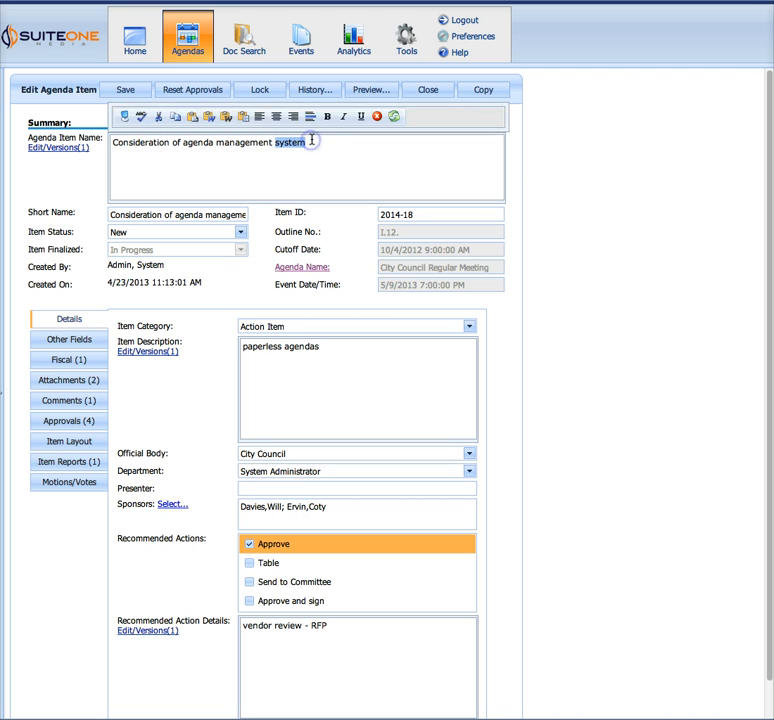
{"action": "type", "text": "solution for board meetings"}
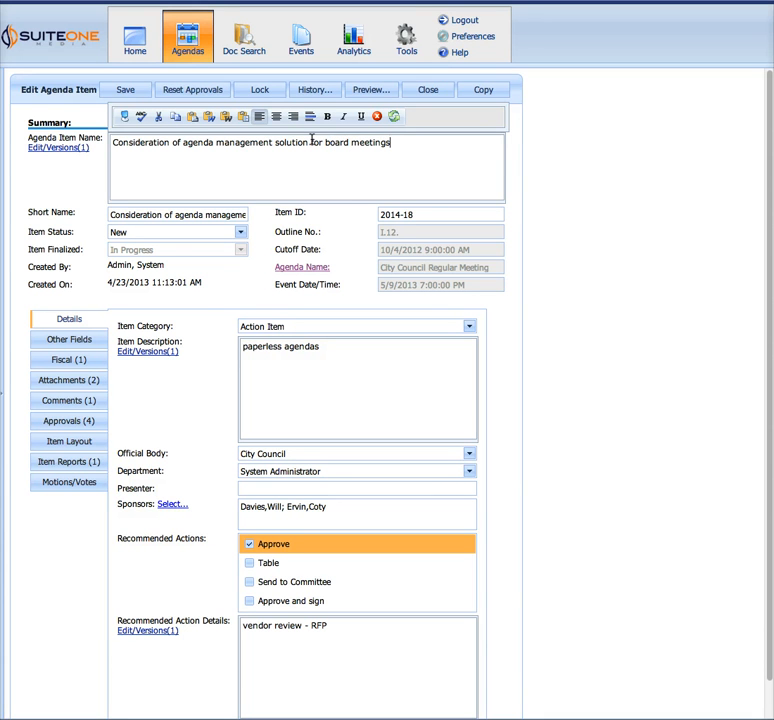
{"action": "left_click", "coordinate": [547, 214]}
{"action": "left_click", "coordinate": [140, 91]}
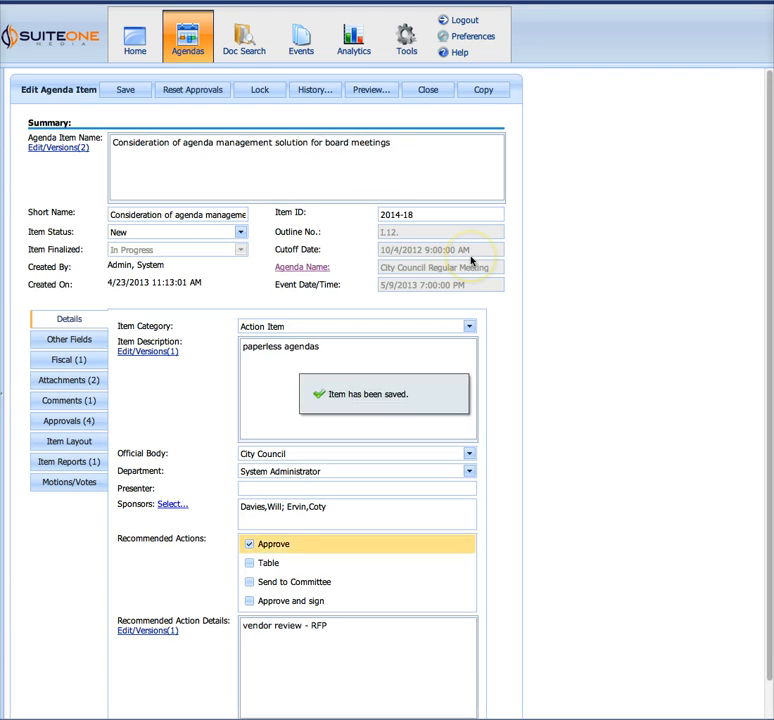
{"action": "left_click", "coordinate": [621, 231]}
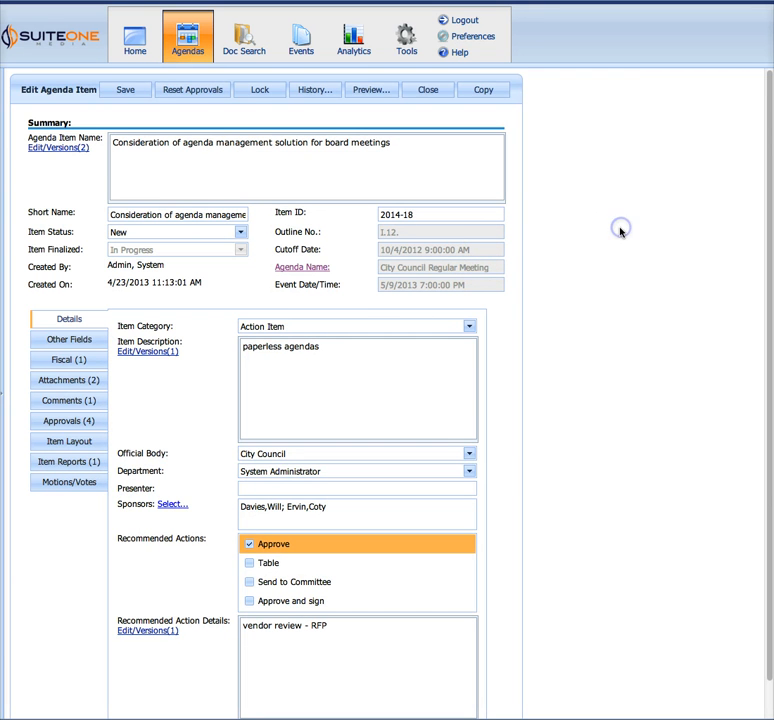
Compare the original and Version 2 of the Agenda Item Name field in its version history
{"action": "left_click", "coordinate": [56, 148]}
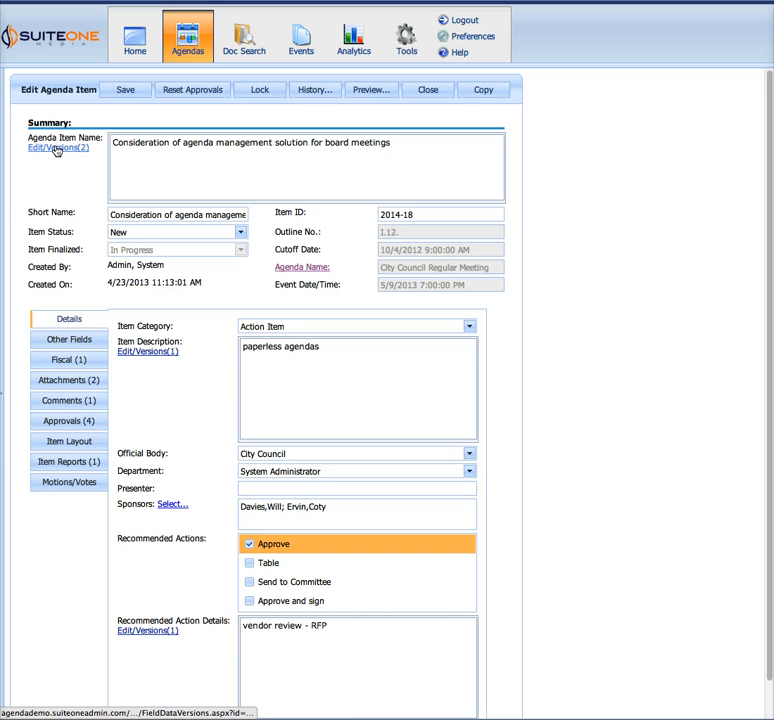
{"action": "left_click", "coordinate": [56, 149]}
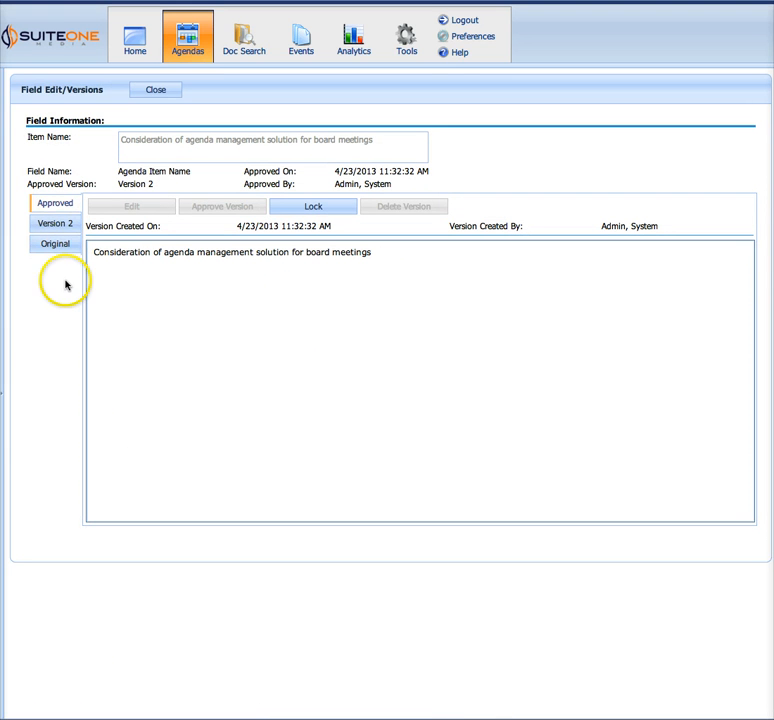
{"action": "left_click", "coordinate": [60, 242]}
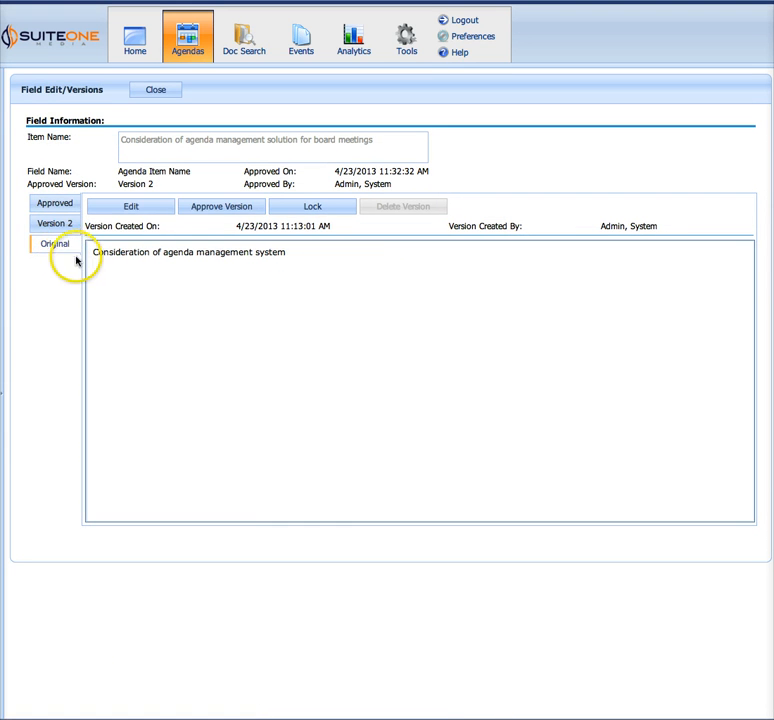
{"action": "left_click", "coordinate": [64, 229]}
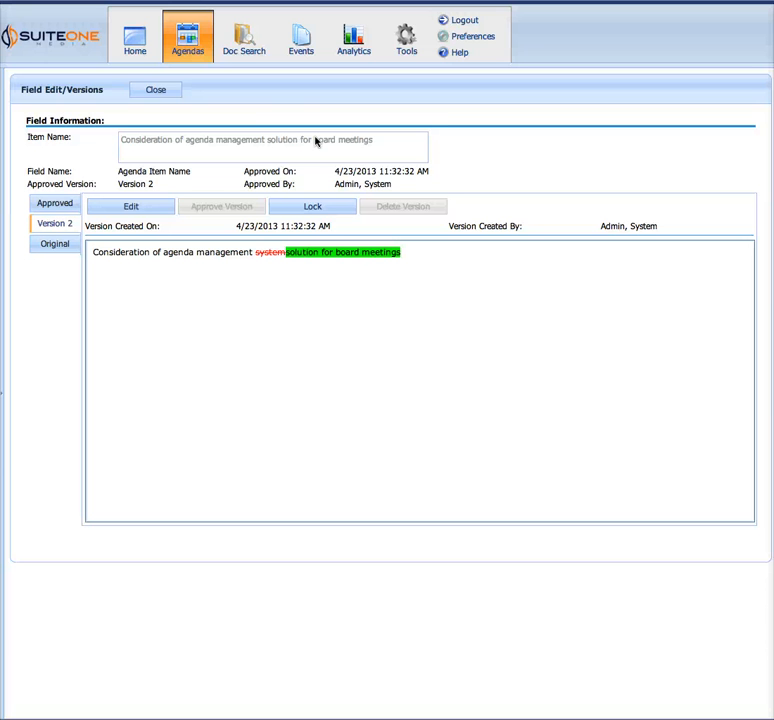
Leave the version history of the Agenda Item Name and review the item's Overview, Legal Impact and Operational Analysis fields
{"action": "left_click", "coordinate": [171, 89]}
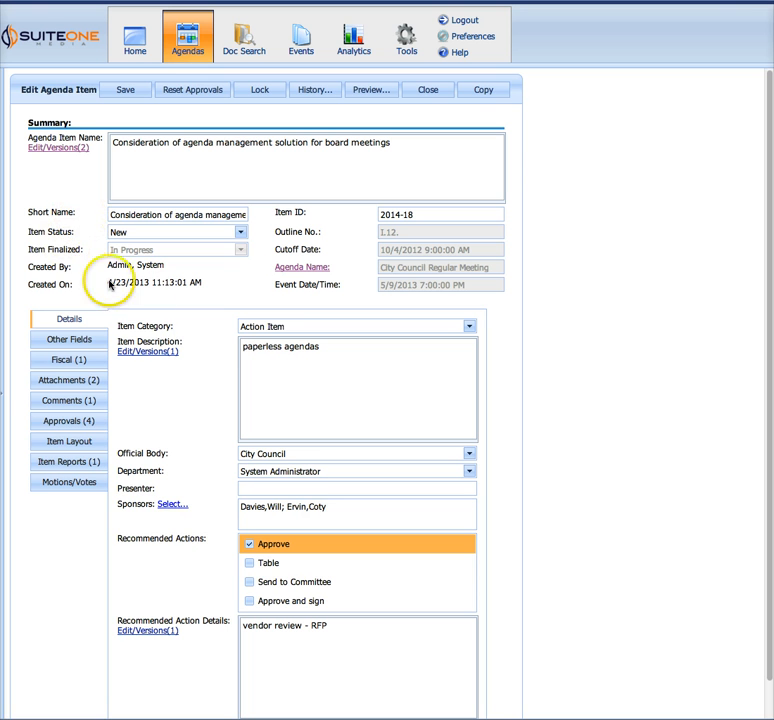
{"action": "scroll", "coordinate": [173, 480], "scroll_direction": "down", "scroll_amount": 1}
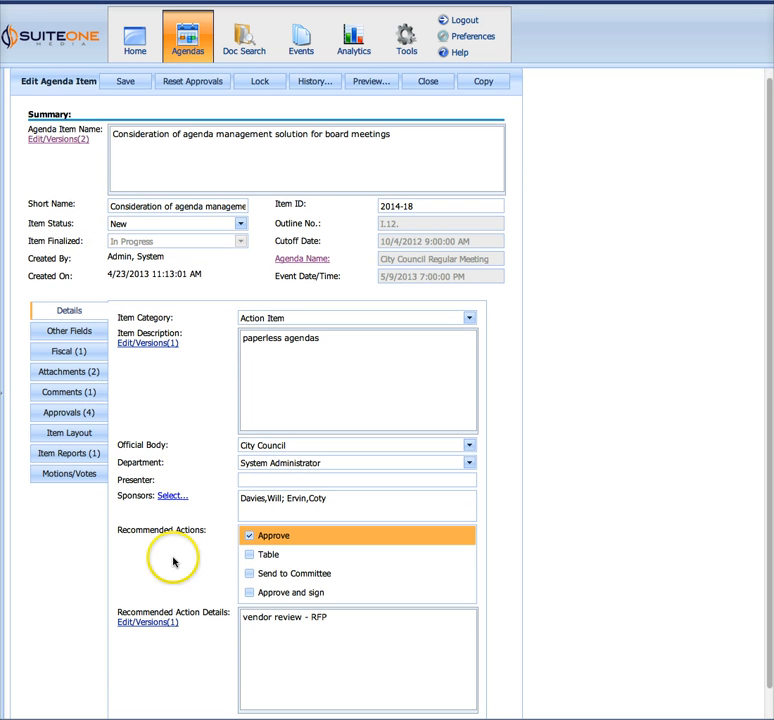
{"action": "left_click", "coordinate": [96, 333]}
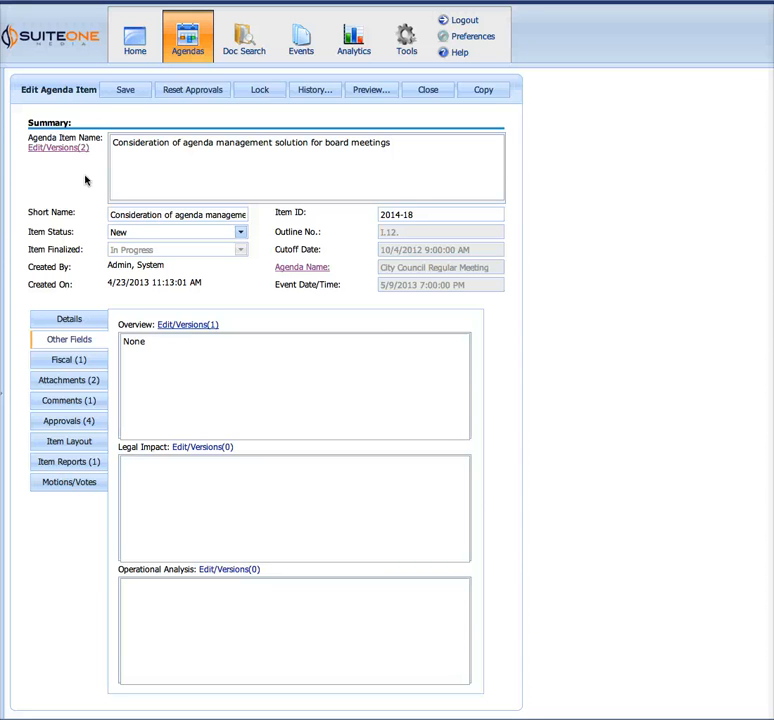
Open the City Council Regular Meeting agenda linked to the item and locate item 2014-18 under Consent Items
{"action": "left_click", "coordinate": [301, 268]}
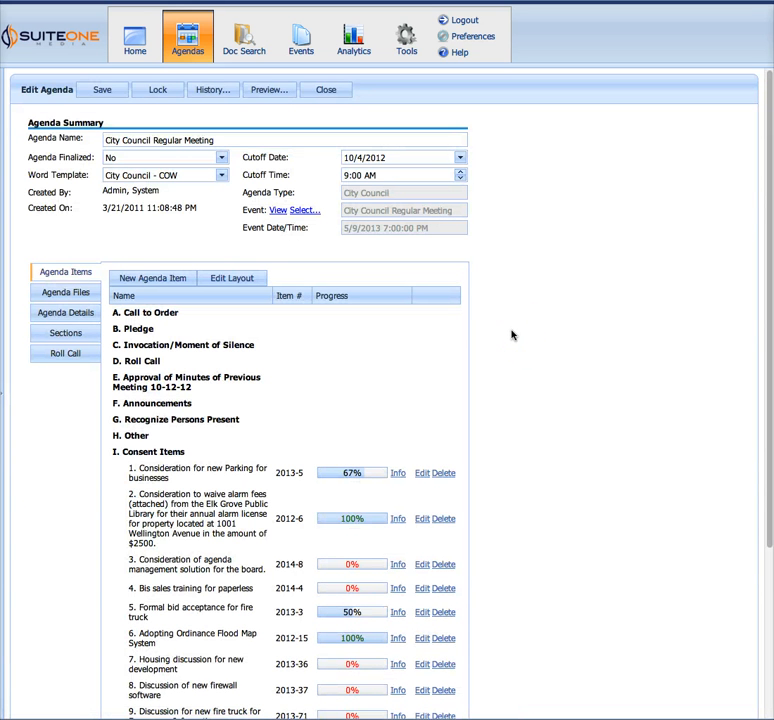
{"action": "left_click", "coordinate": [503, 352]}
{"action": "scroll", "coordinate": [503, 352], "scroll_direction": "down", "scroll_amount": 3}
{"action": "scroll", "coordinate": [503, 352], "scroll_direction": "down", "scroll_amount": 1}
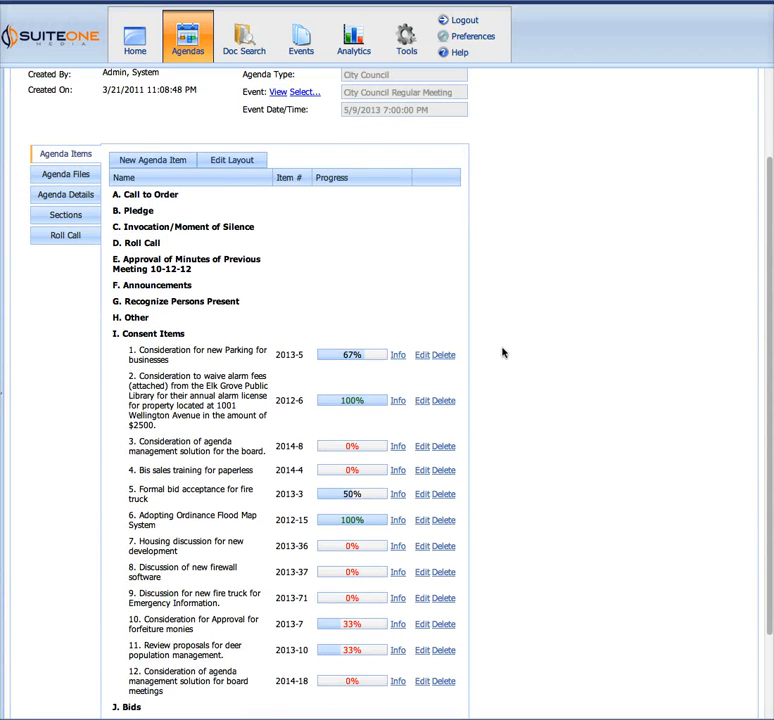
{"action": "left_click_drag", "start_coordinate": [162, 693], "coordinate": [131, 671]}
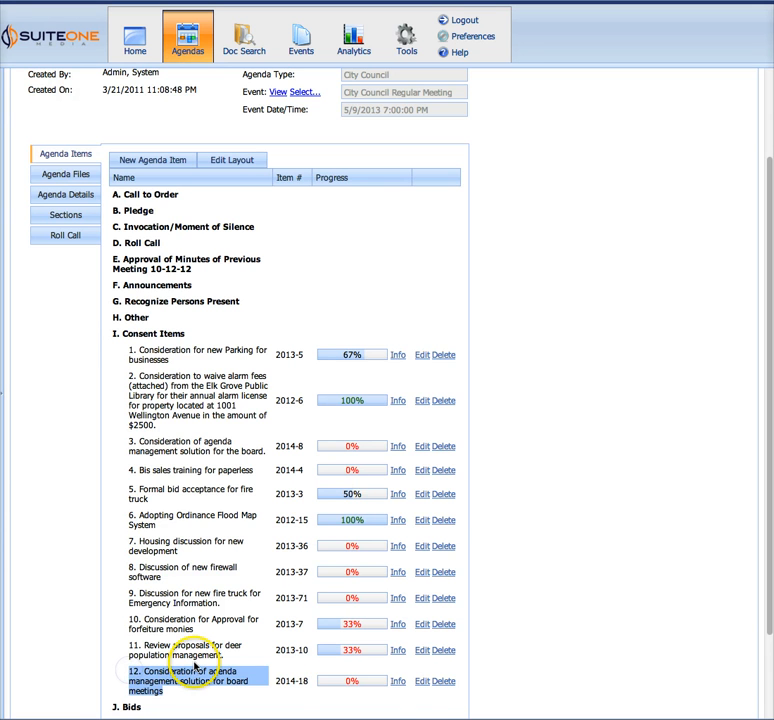
{"action": "scroll", "coordinate": [195, 668], "scroll_direction": "up", "scroll_amount": 3}
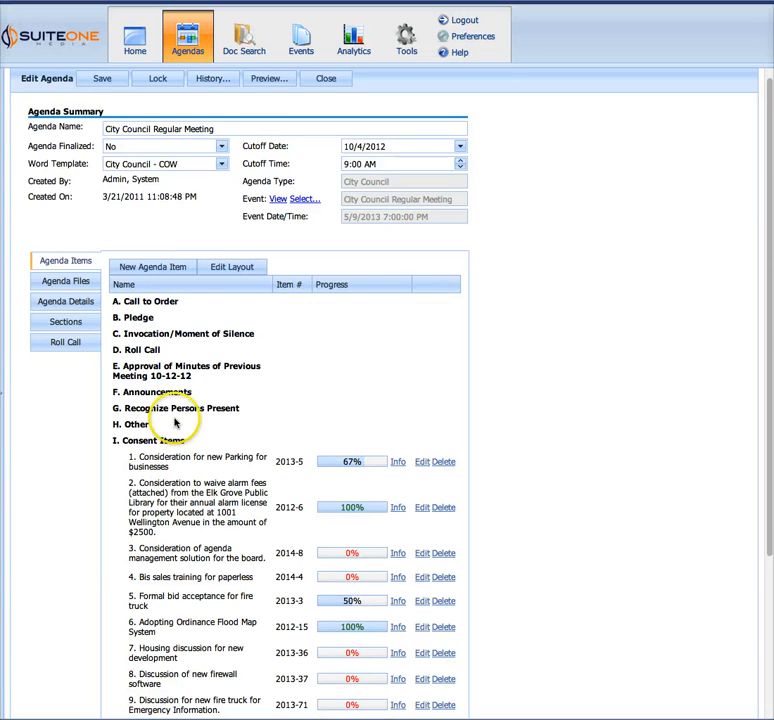
Reorder the agenda layout so "Consideration of agenda management solution for board meetings" is the first entry under Consent Items
{"action": "left_click", "coordinate": [241, 270]}
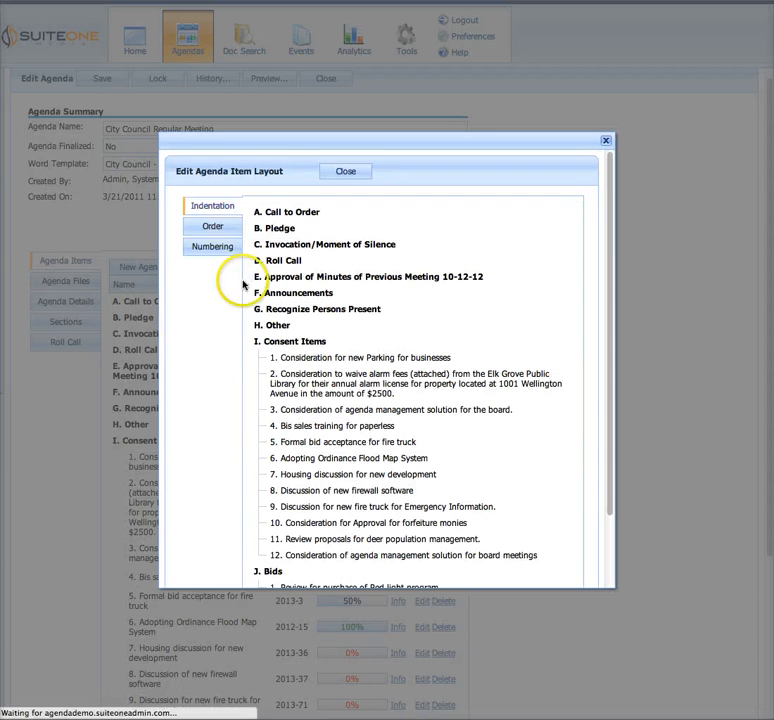
{"action": "left_click", "coordinate": [215, 227]}
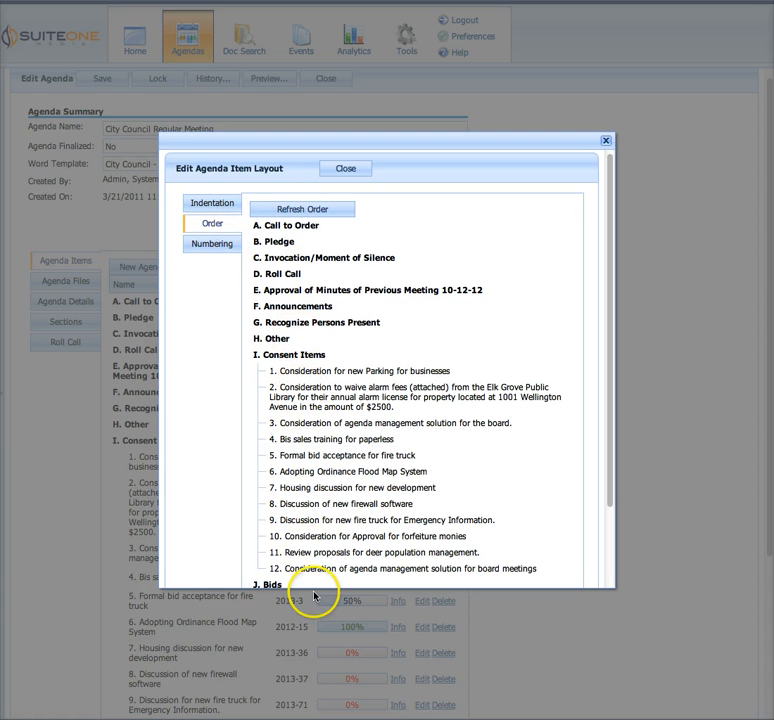
{"action": "left_click_drag", "start_coordinate": [315, 570], "coordinate": [302, 374]}
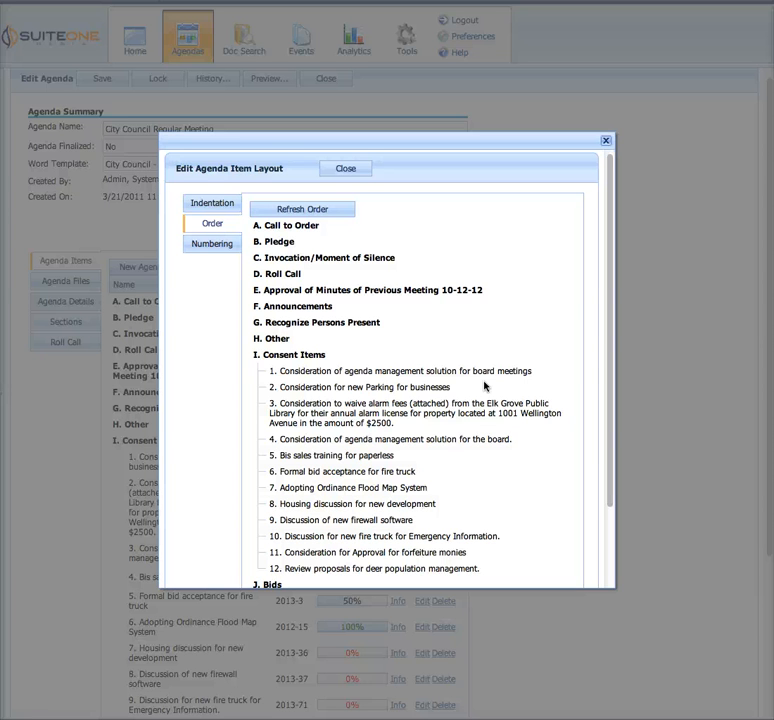
Set the Level 1 numbering style of the agenda layout to I, II, III and close the layout editor
{"action": "left_click", "coordinate": [213, 243]}
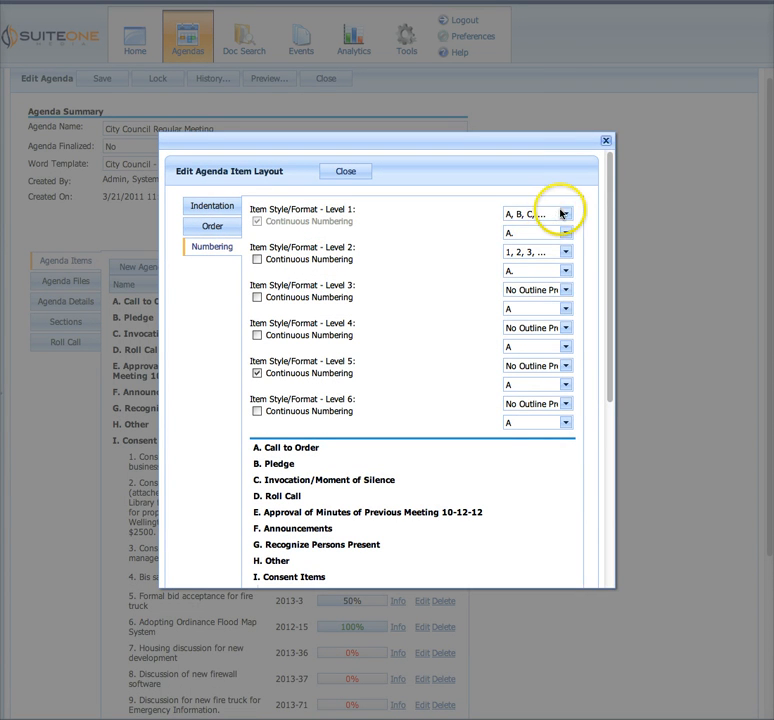
{"action": "left_click", "coordinate": [565, 212]}
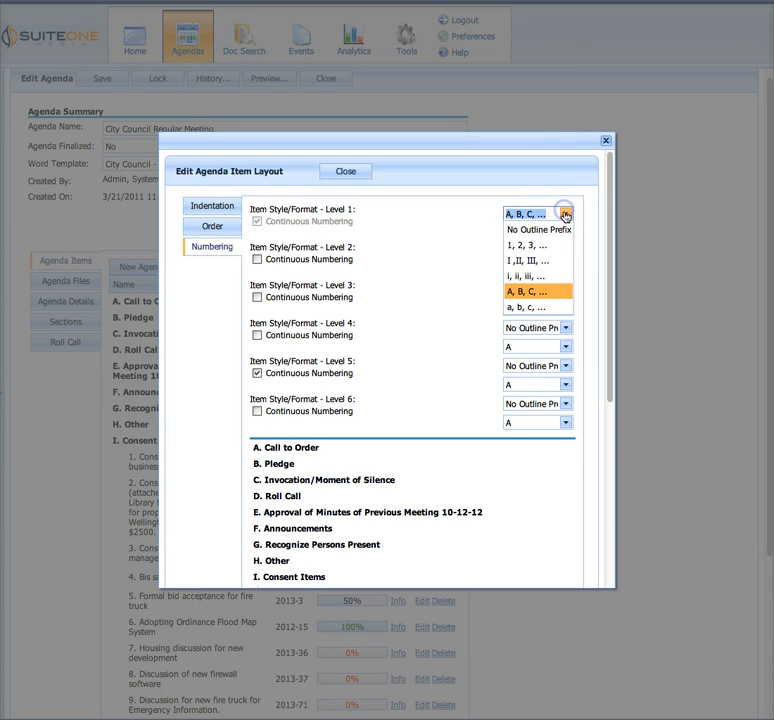
{"action": "left_click", "coordinate": [540, 268]}
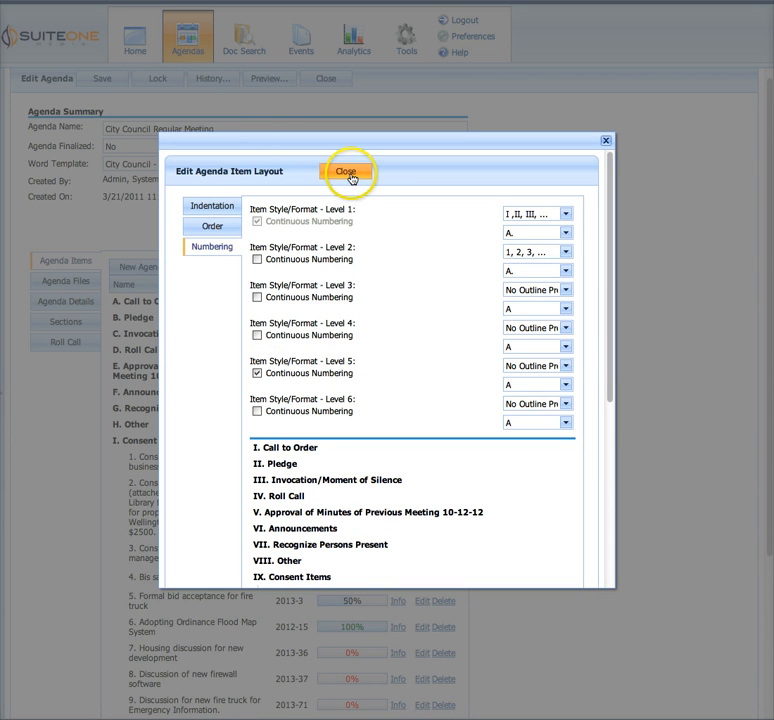
{"action": "left_click", "coordinate": [347, 173]}
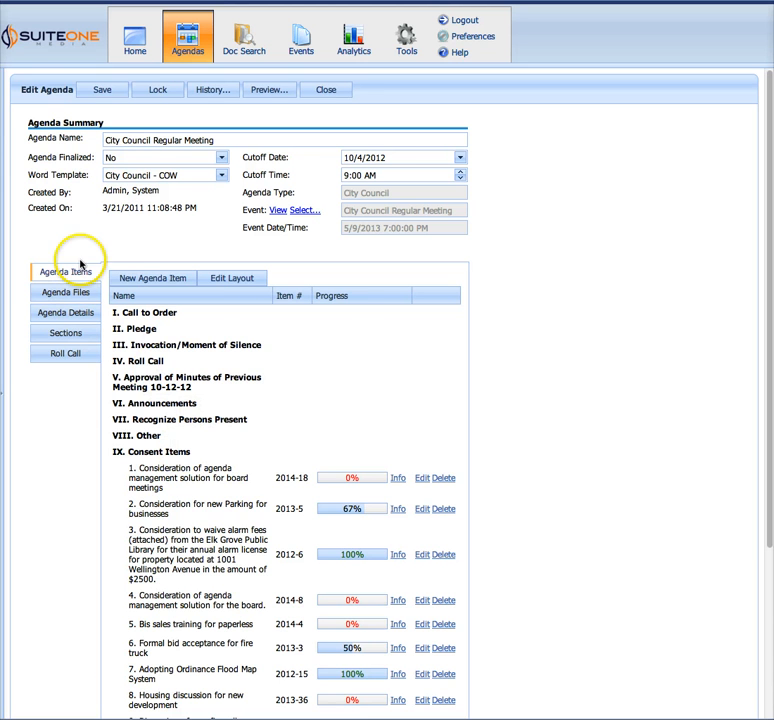
Show the agenda's sections and view the content editor of the Approval of Minutes section without saving anything
{"action": "left_click", "coordinate": [65, 332]}
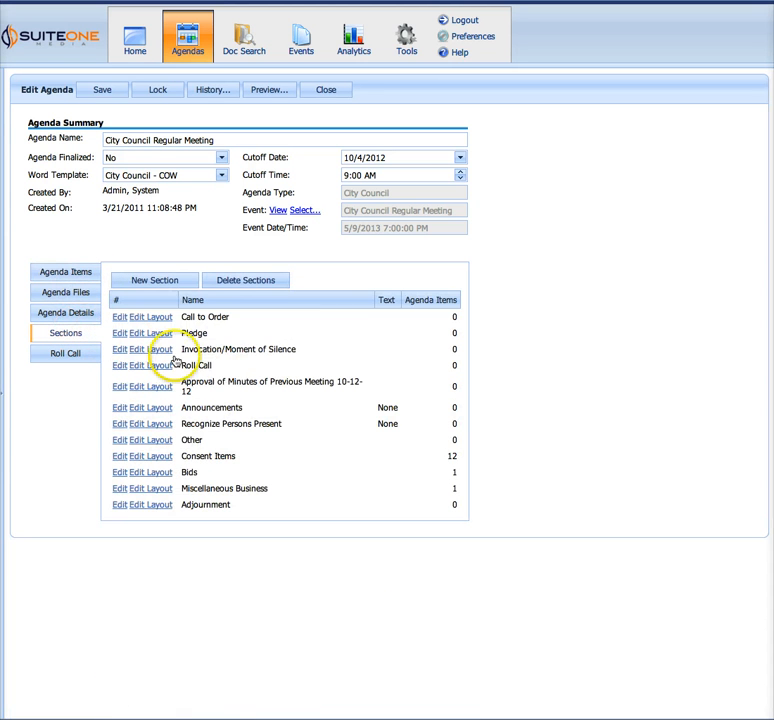
{"action": "left_click_drag", "start_coordinate": [214, 387], "coordinate": [307, 391]}
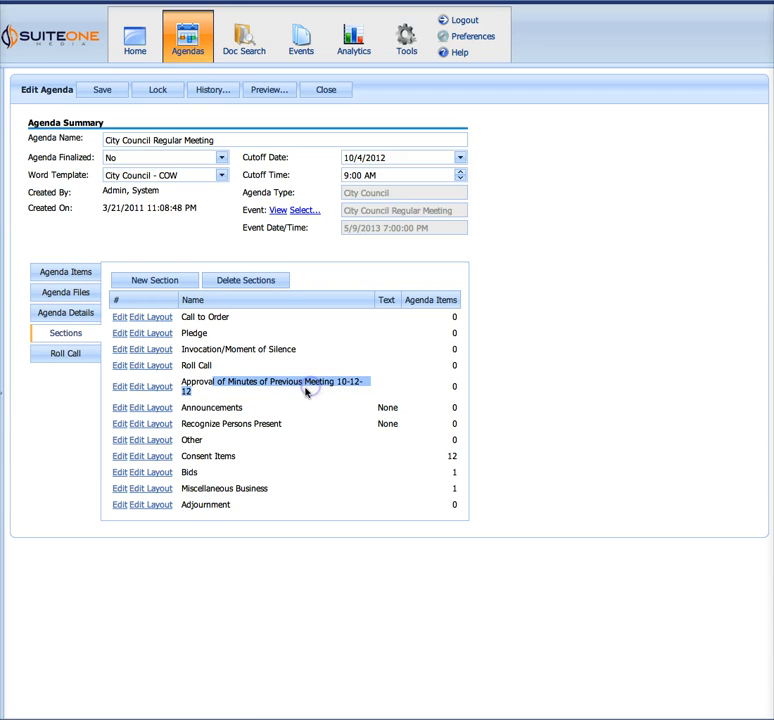
{"action": "left_click", "coordinate": [158, 389]}
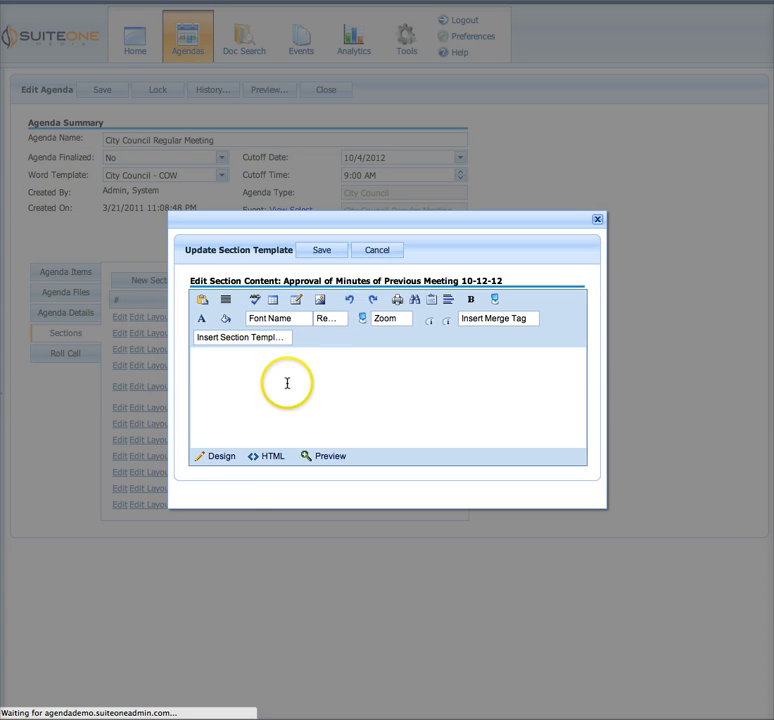
{"action": "left_click", "coordinate": [381, 255]}
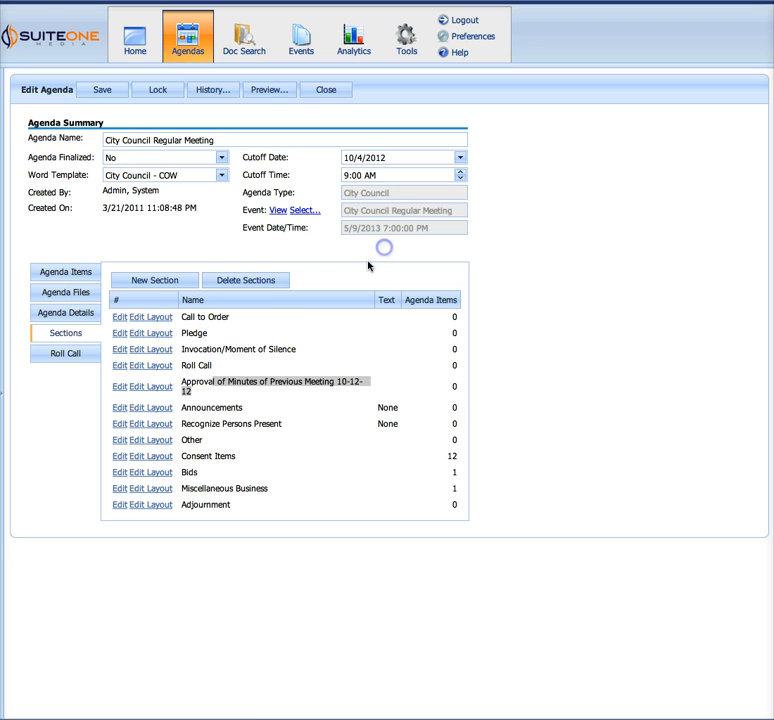
Rename the minutes approval section to "Approval of Minutes of Previous Meeting 4-12-13"
{"action": "left_click", "coordinate": [117, 389]}
{"action": "left_click_drag", "start_coordinate": [185, 396], "coordinate": [348, 408]}
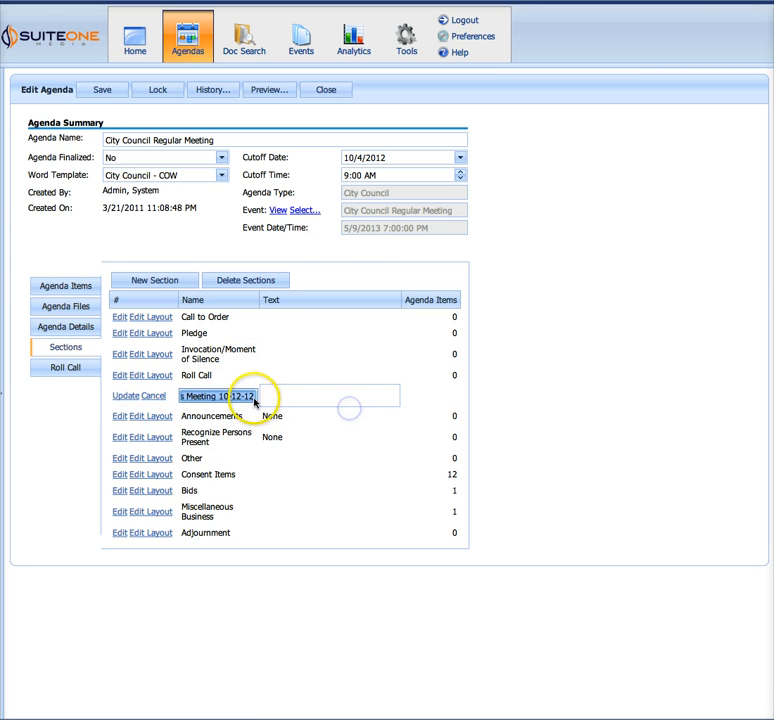
{"action": "left_click", "coordinate": [238, 397]}
{"action": "left_click_drag", "start_coordinate": [230, 397], "coordinate": [226, 396]}
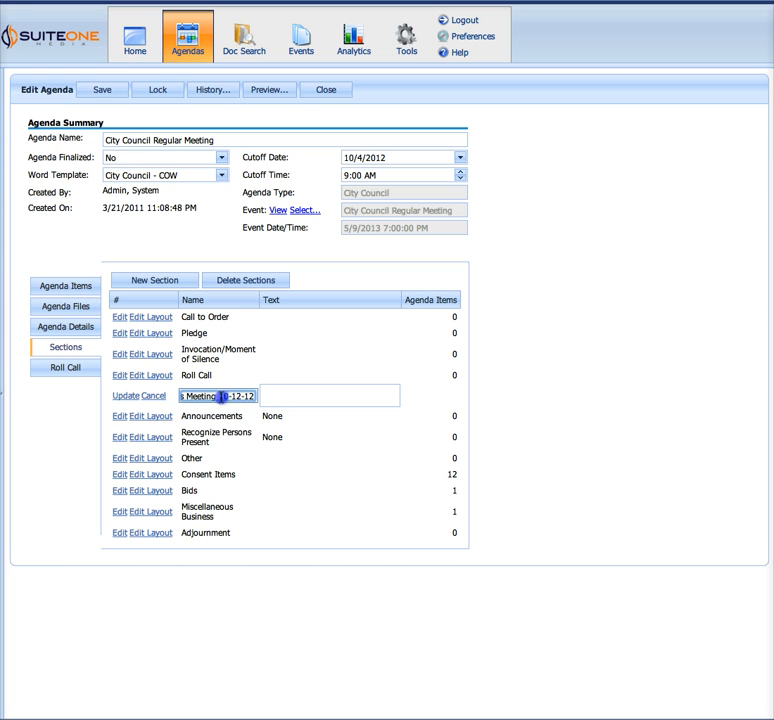
{"action": "type", "text": "4"}
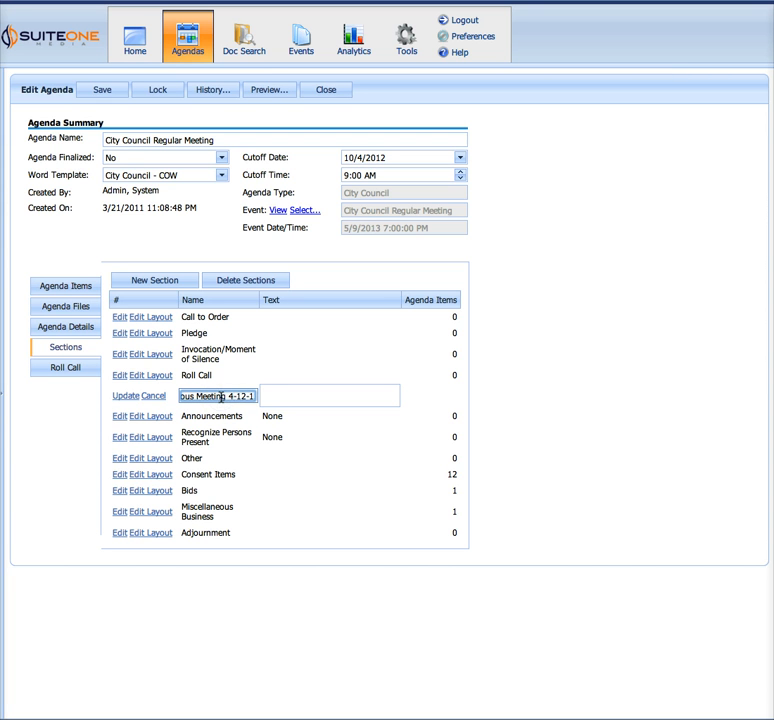
{"action": "left_click_drag", "start_coordinate": [239, 396], "coordinate": [269, 396]}
{"action": "left_click", "coordinate": [253, 397]}
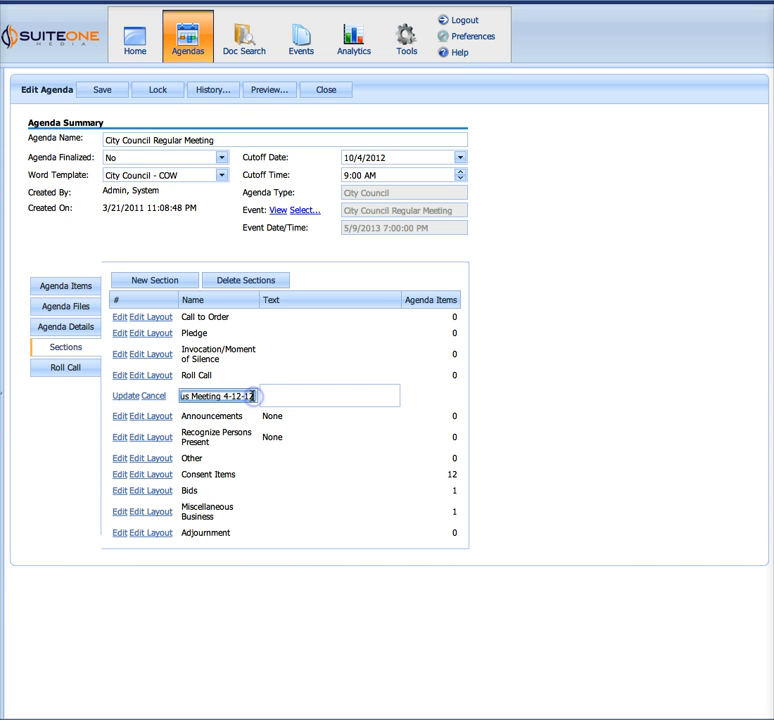
{"action": "left_click", "coordinate": [252, 396]}
{"action": "left_click", "coordinate": [114, 396]}
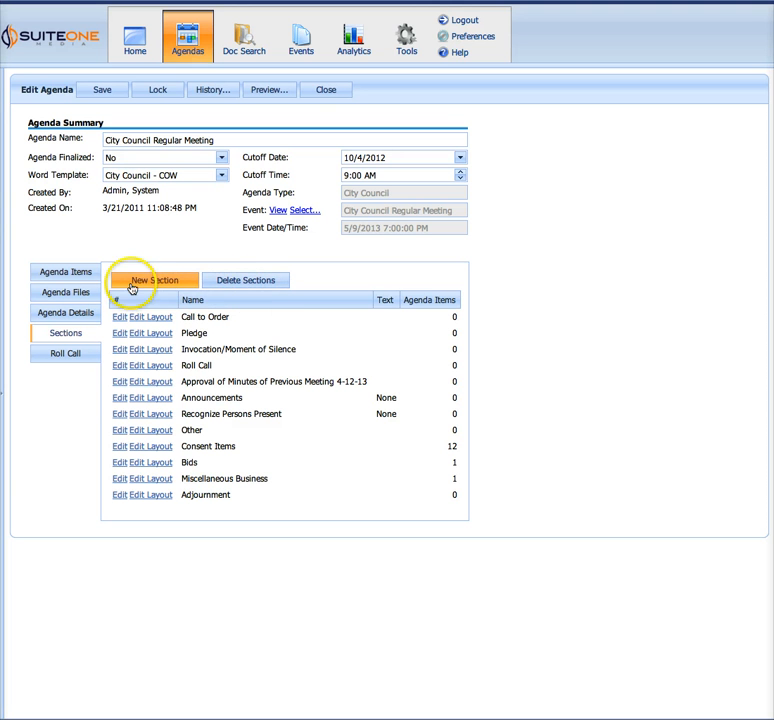
Mark the Approval of Minutes, Announcements and Recognize Persons Present sections for deletion, and cancel without deleting them
{"action": "left_click", "coordinate": [246, 289]}
{"action": "left_click", "coordinate": [280, 385]}
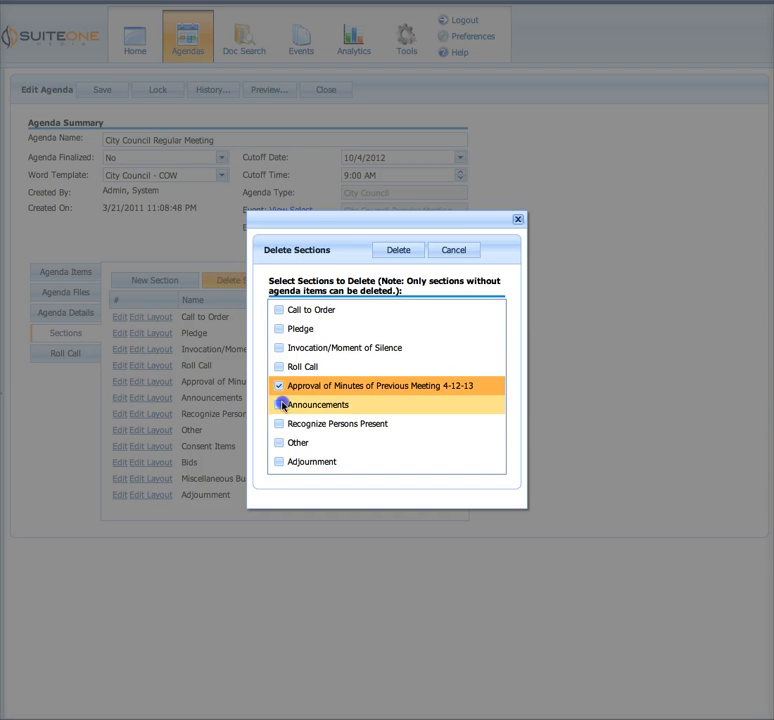
{"action": "left_click", "coordinate": [280, 404]}
{"action": "left_click", "coordinate": [280, 423]}
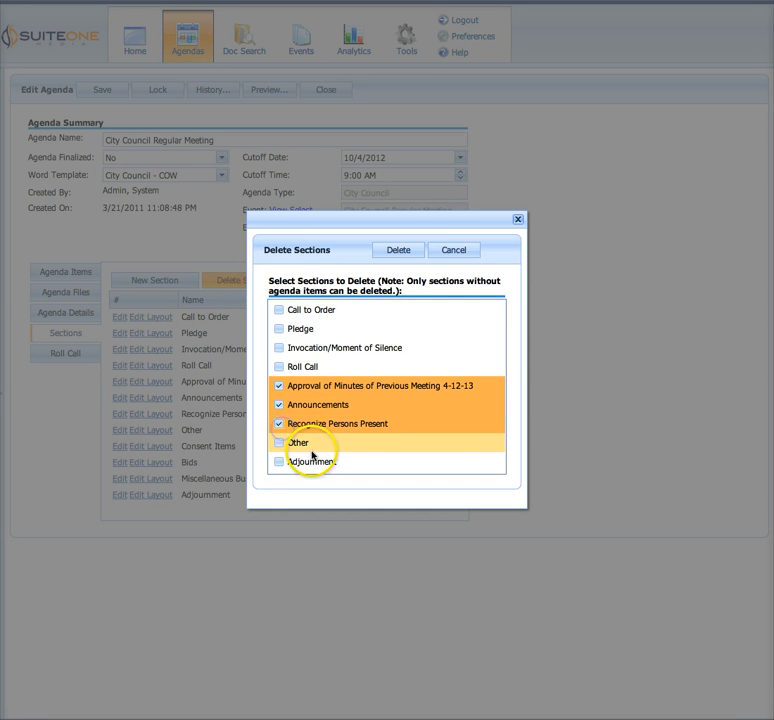
{"action": "left_click", "coordinate": [455, 254]}
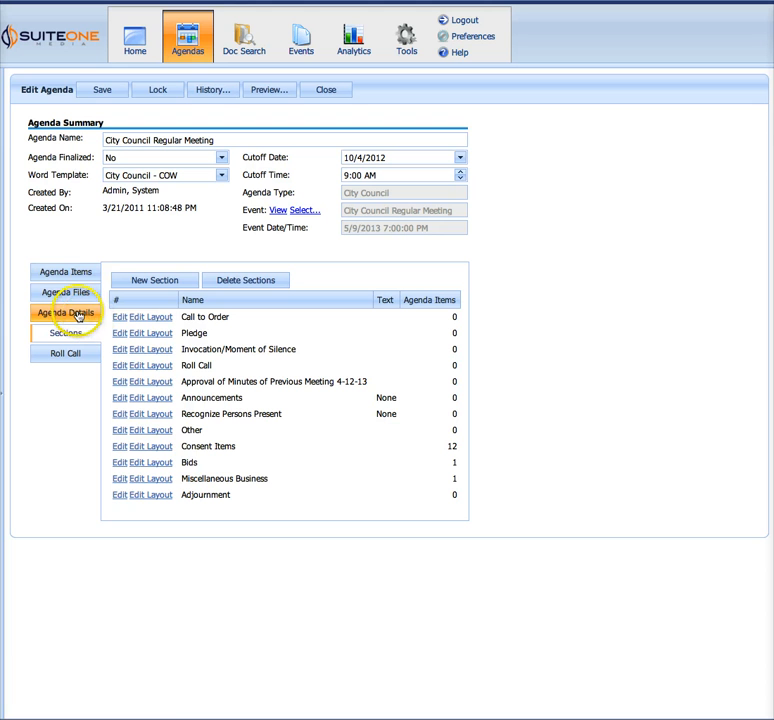
Check the agenda items list and create an agenda file of type Agenda named "agenda"
{"action": "left_click", "coordinate": [79, 271]}
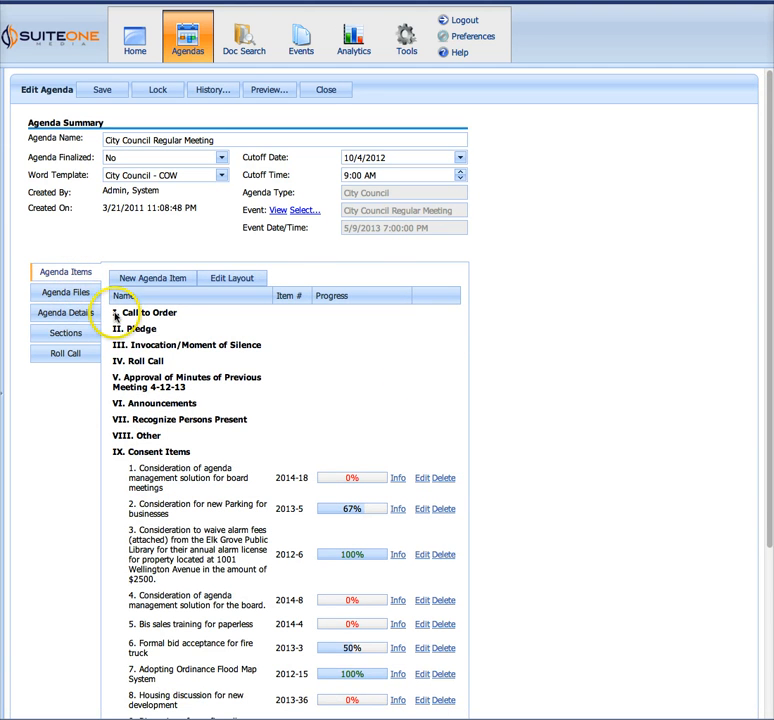
{"action": "left_click", "coordinate": [66, 291]}
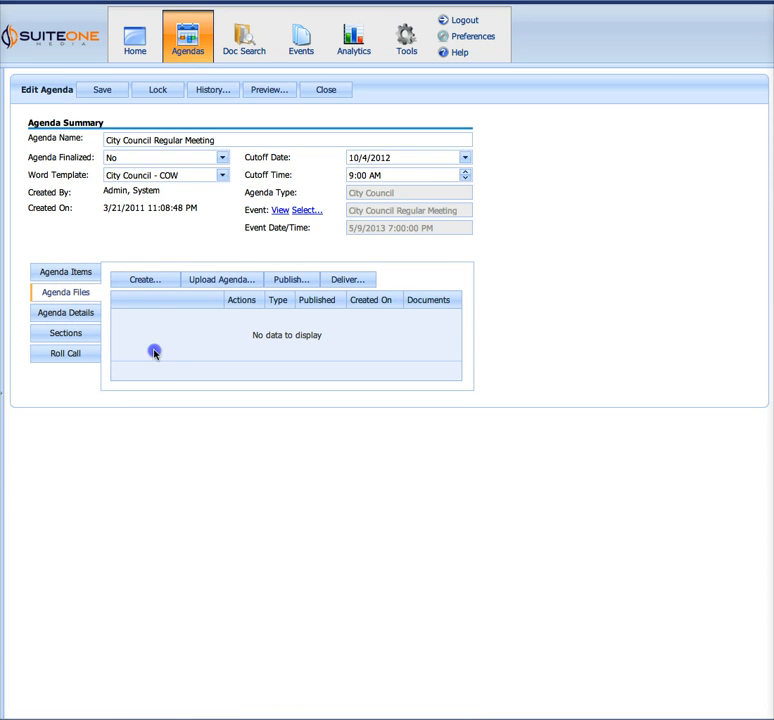
{"action": "left_click", "coordinate": [133, 279]}
{"action": "left_click", "coordinate": [483, 341]}
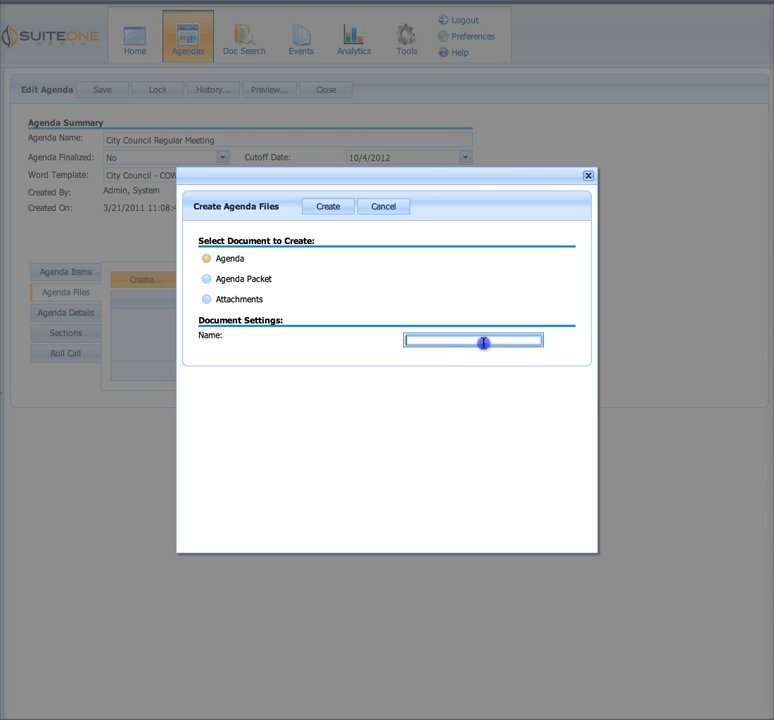
{"action": "type", "text": "agenda"}
{"action": "left_click", "coordinate": [485, 313]}
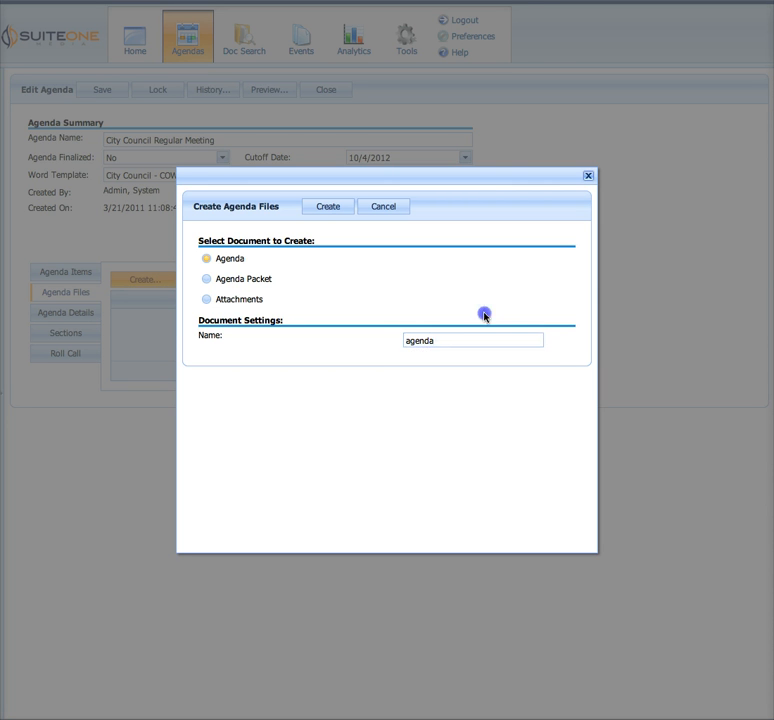
{"action": "left_click", "coordinate": [316, 211]}
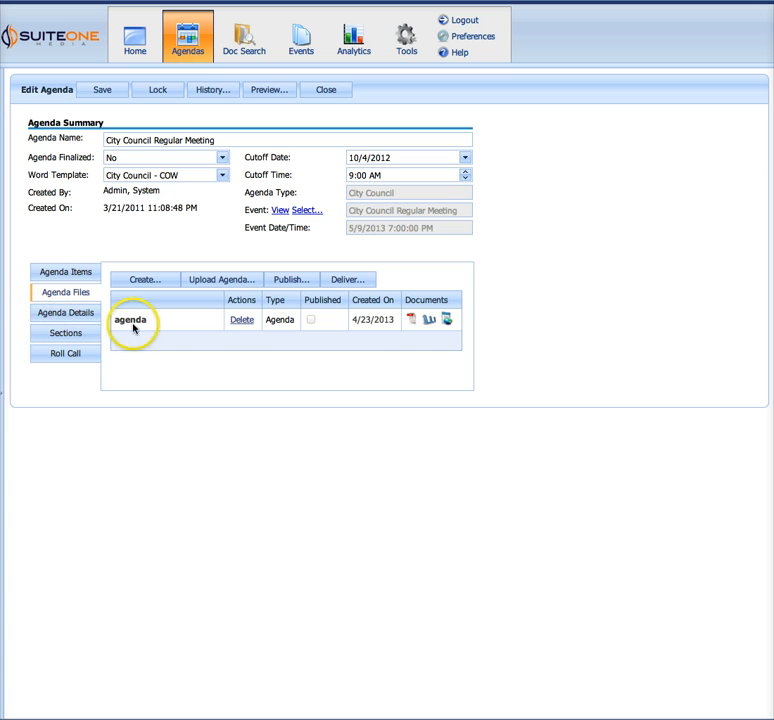
View the PDF of the created agenda and check its meeting heading and the first consent item
{"action": "left_click", "coordinate": [414, 320]}
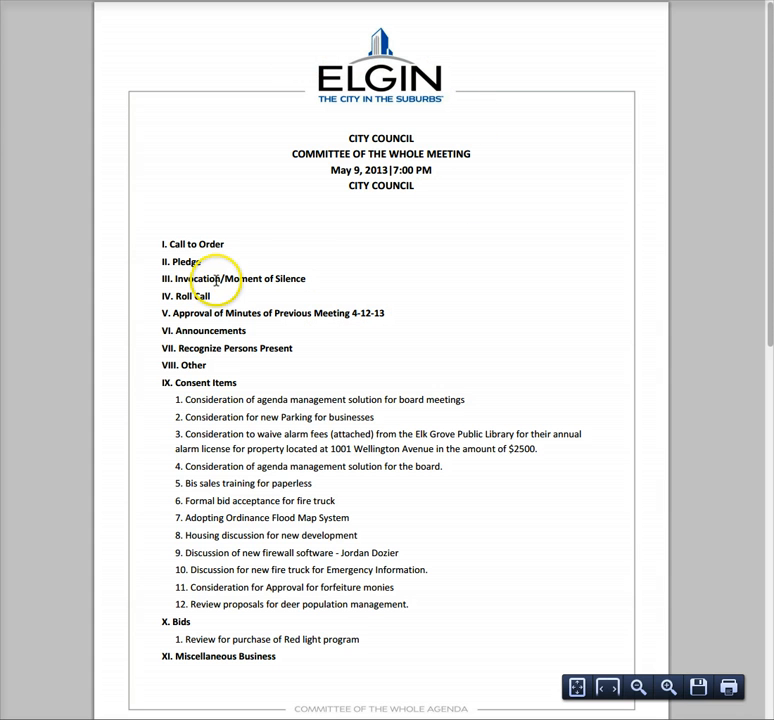
{"action": "left_click_drag", "start_coordinate": [187, 400], "coordinate": [480, 400]}
{"action": "left_click", "coordinate": [478, 393]}
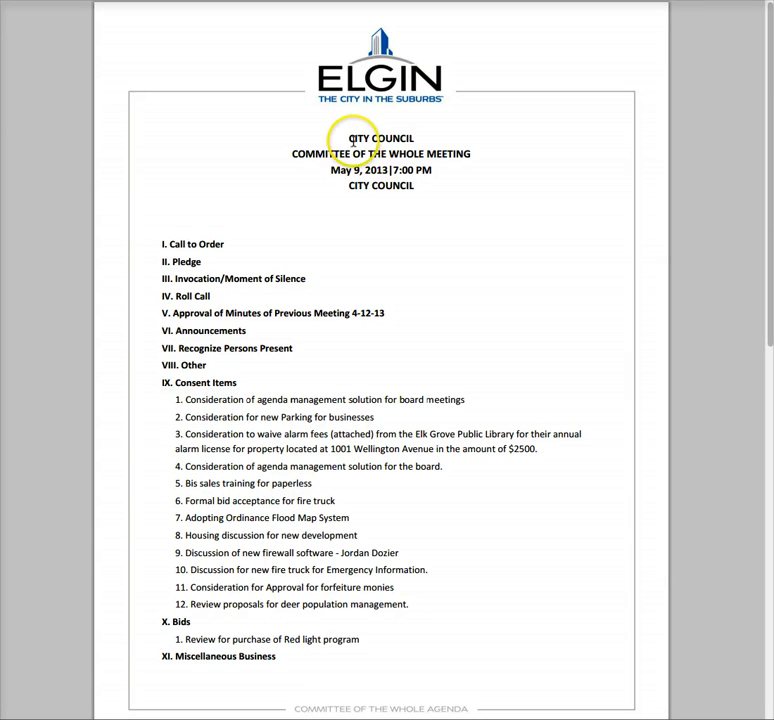
{"action": "left_click_drag", "start_coordinate": [343, 138], "coordinate": [420, 184]}
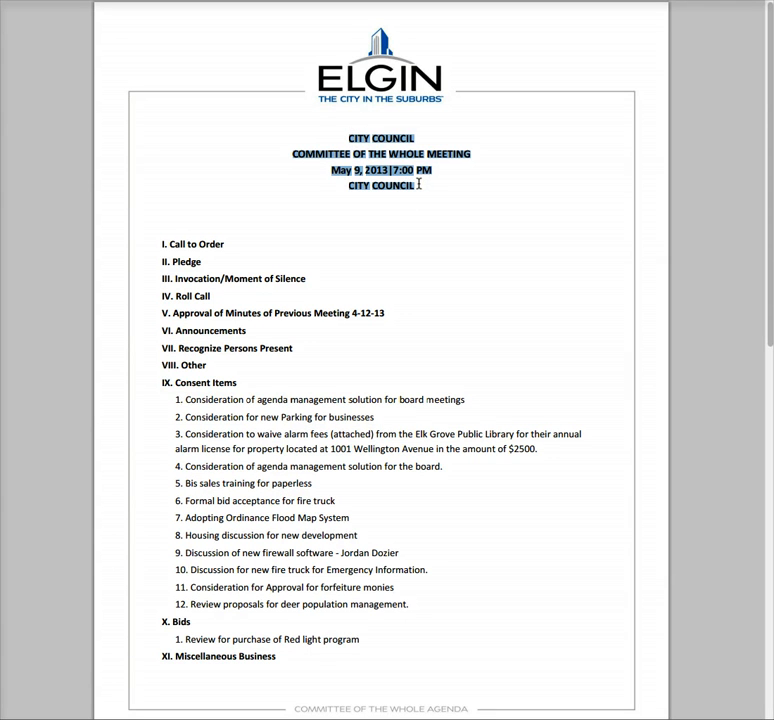
{"action": "left_click", "coordinate": [394, 250]}
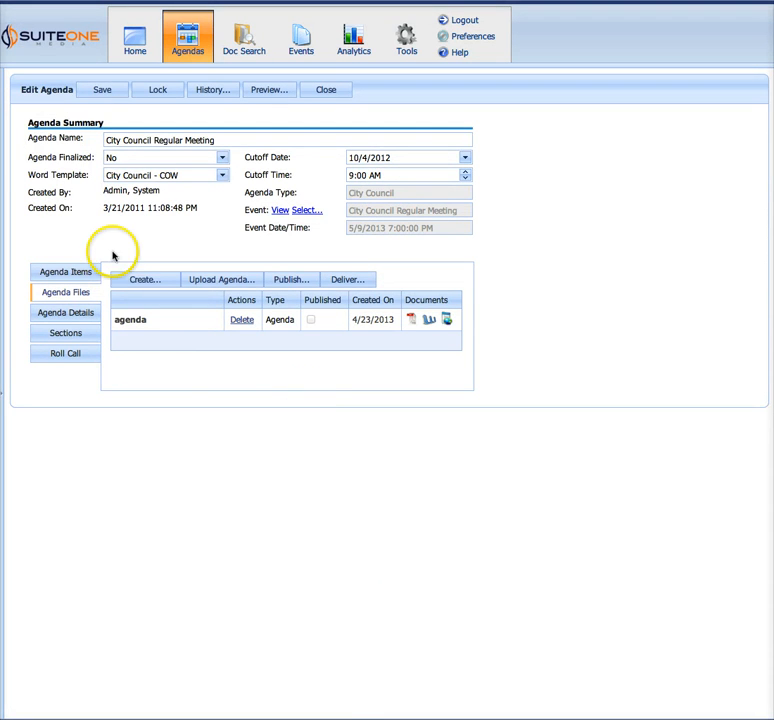
Set up a new Agenda Packet file named "Full Packet" that uses "agenda" as its agenda
{"action": "left_click", "coordinate": [138, 280]}
{"action": "left_click", "coordinate": [226, 279]}
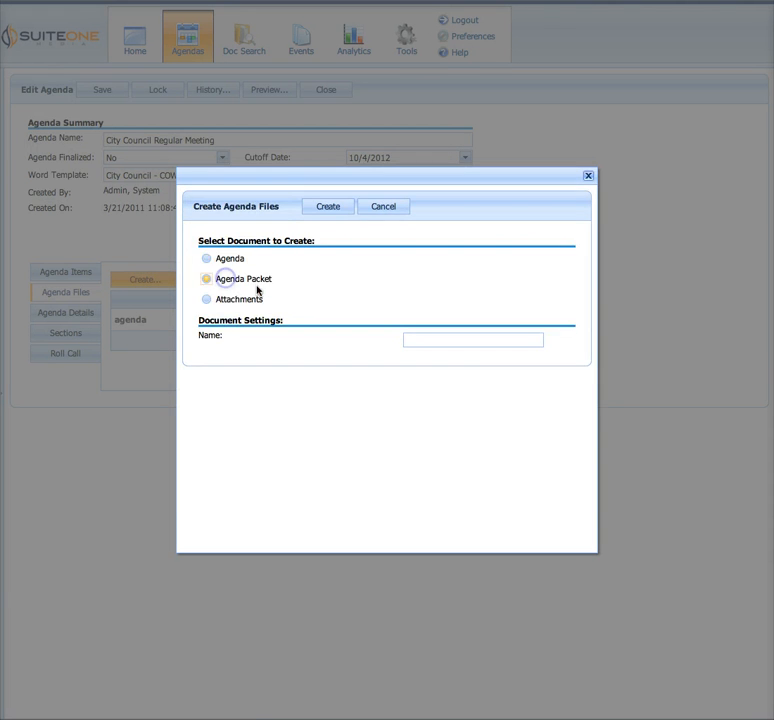
{"action": "left_click", "coordinate": [438, 341]}
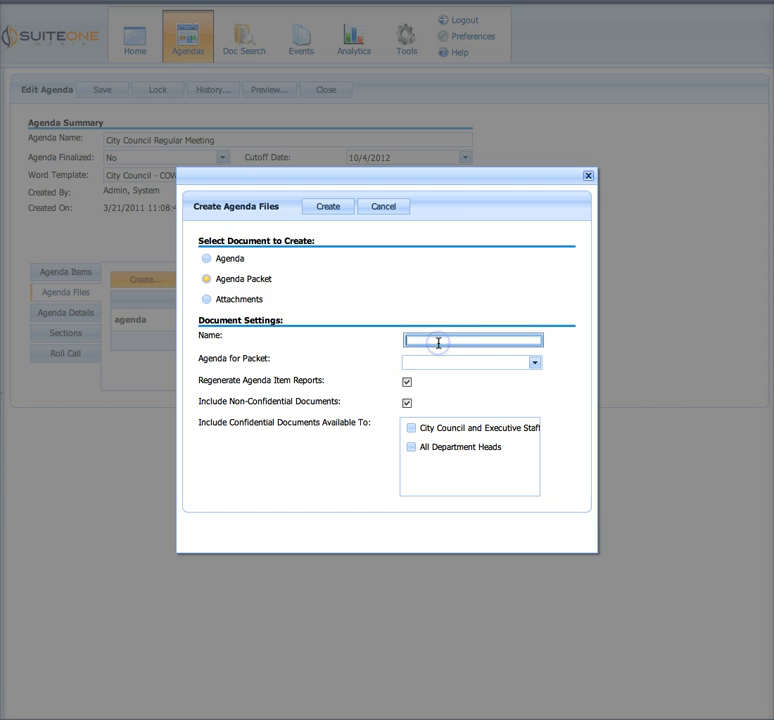
{"action": "type", "text": "Full Packet"}
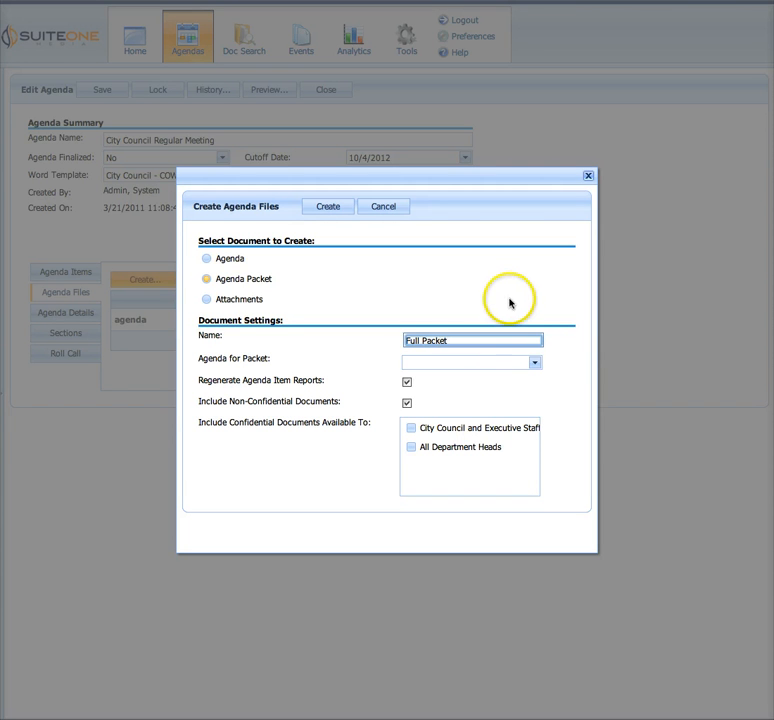
{"action": "left_click", "coordinate": [488, 363]}
{"action": "left_click", "coordinate": [477, 376]}
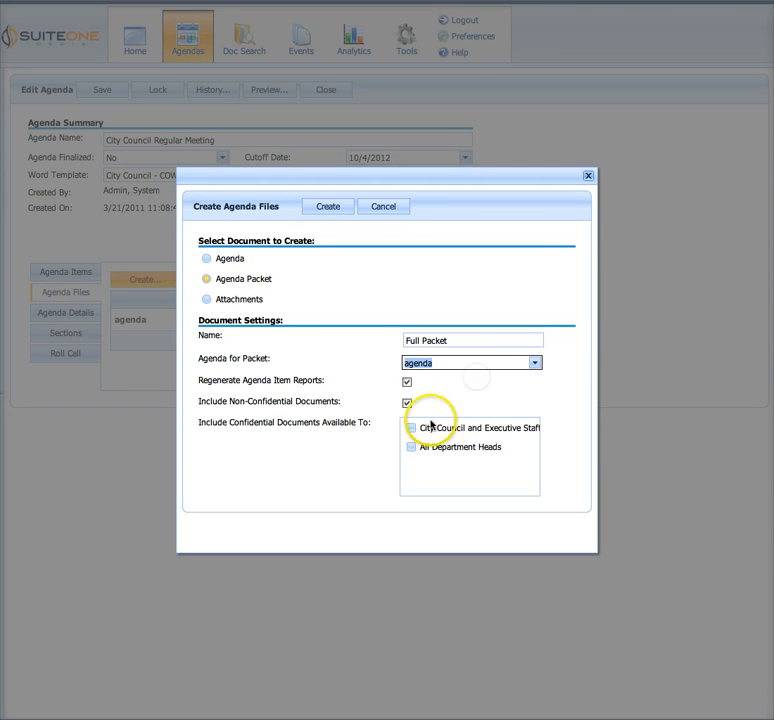
Select City Council and Executive Staff and All Department Heads for confidential documents, and clear both selections again
{"action": "left_click", "coordinate": [429, 429]}
{"action": "left_click", "coordinate": [424, 452]}
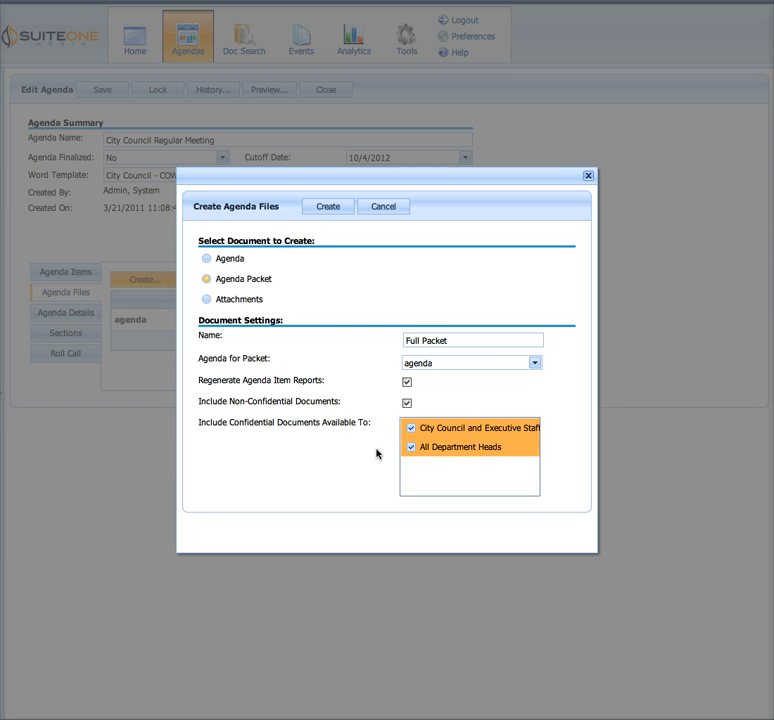
{"action": "left_click", "coordinate": [410, 447]}
{"action": "left_click", "coordinate": [410, 428]}
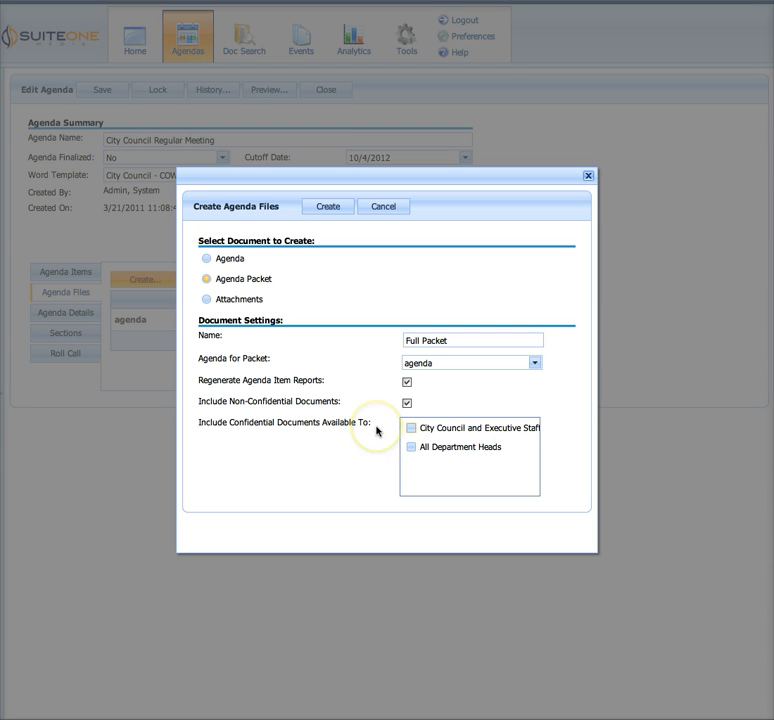
{"action": "left_click", "coordinate": [370, 436]}
{"action": "left_click", "coordinate": [365, 460]}
Include confidential documents available to All Department Heads and City Council and Executive Staff, and create the packet
{"action": "left_click", "coordinate": [455, 442]}
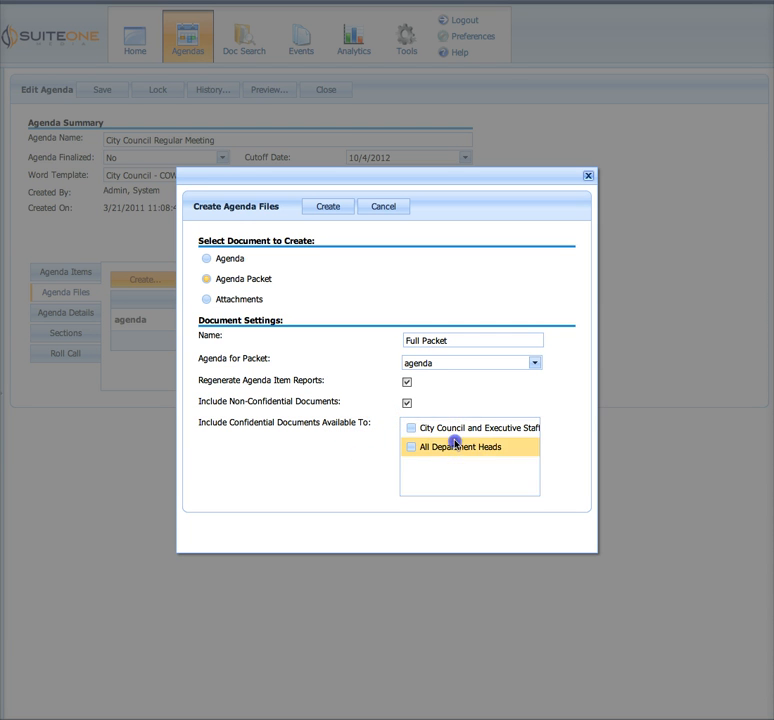
{"action": "left_click", "coordinate": [454, 434]}
{"action": "left_click", "coordinate": [356, 350]}
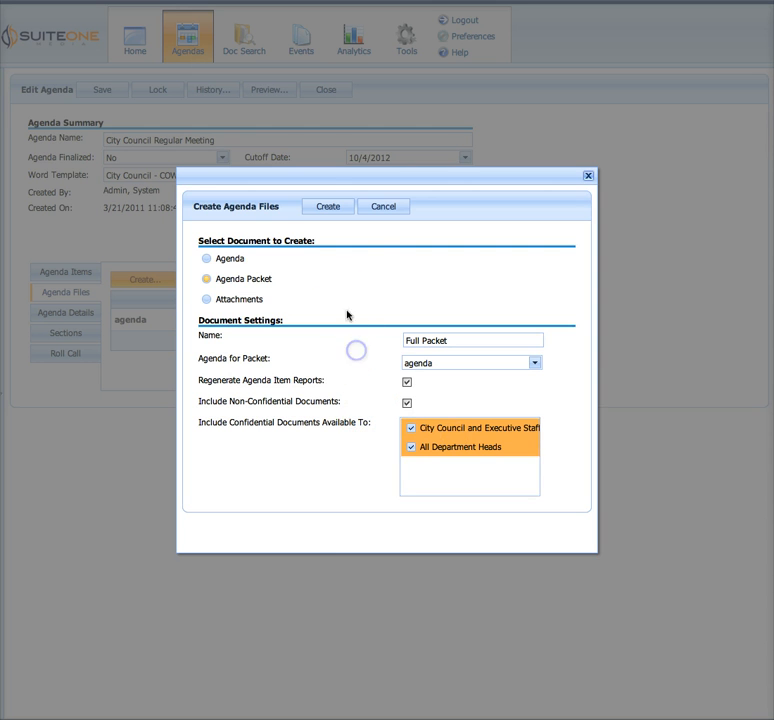
{"action": "left_click", "coordinate": [325, 206]}
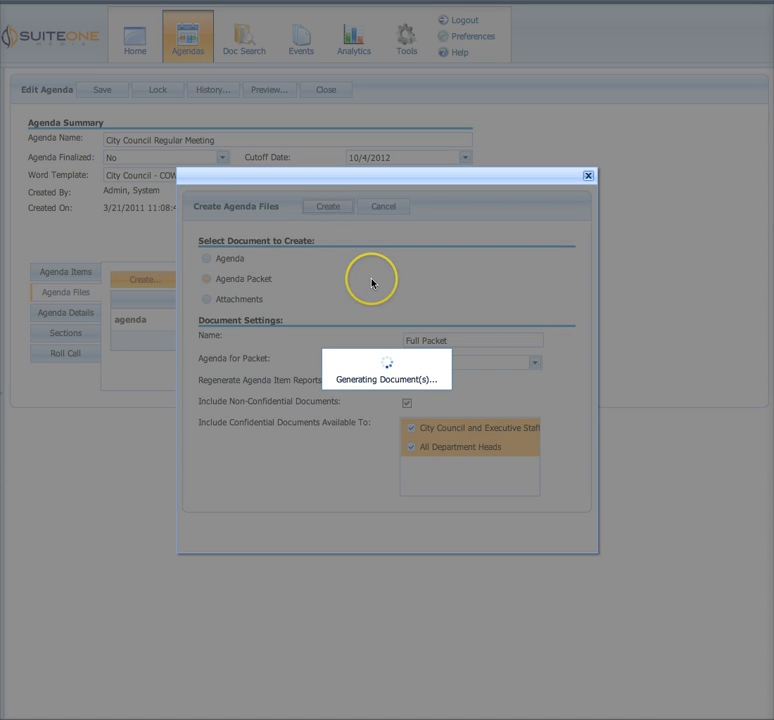
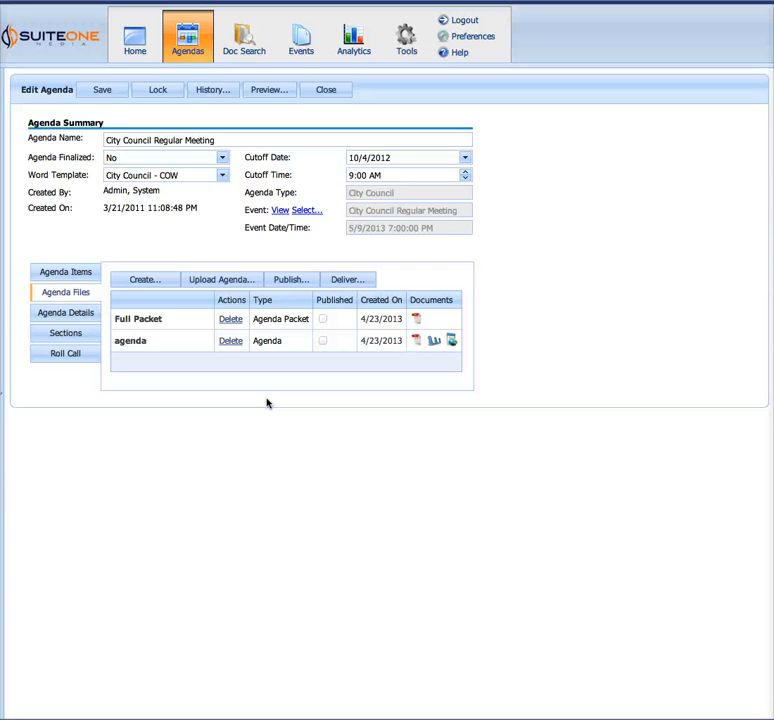
Deliver the agenda file to the Dropbox folder /Agendas and close the delivery dialog
{"action": "left_click", "coordinate": [348, 280]}
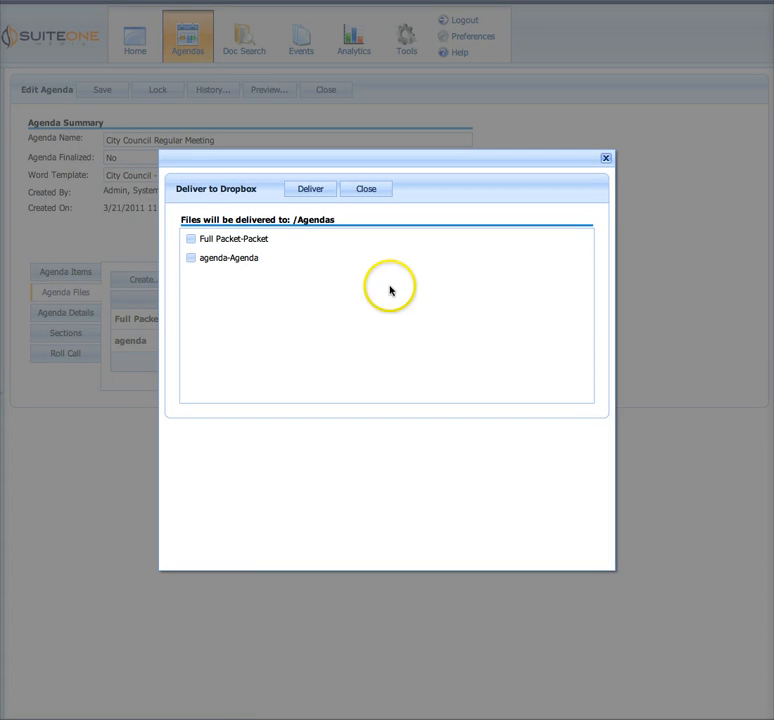
{"action": "left_click", "coordinate": [191, 260]}
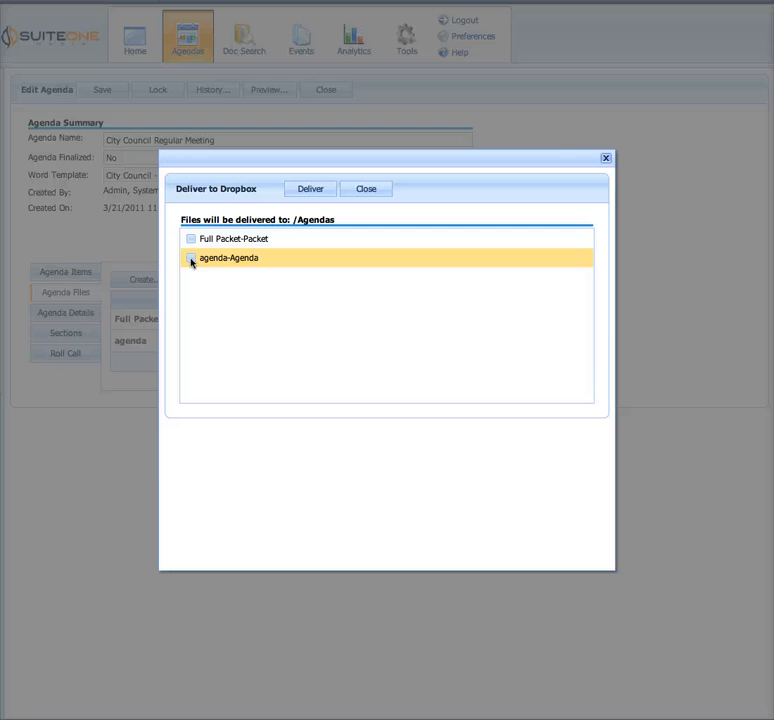
{"action": "left_click", "coordinate": [190, 258]}
{"action": "left_click", "coordinate": [301, 192]}
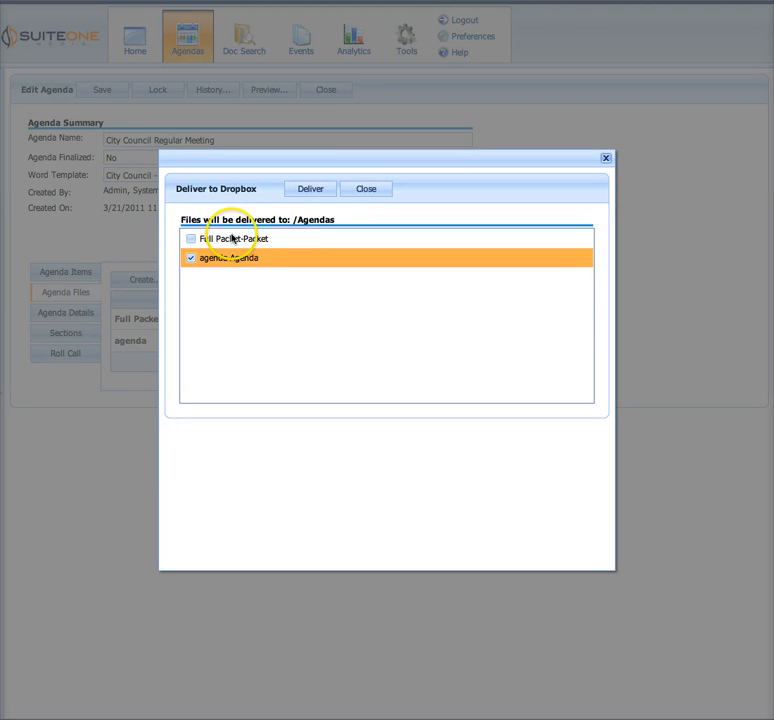
{"action": "left_click", "coordinate": [369, 190]}
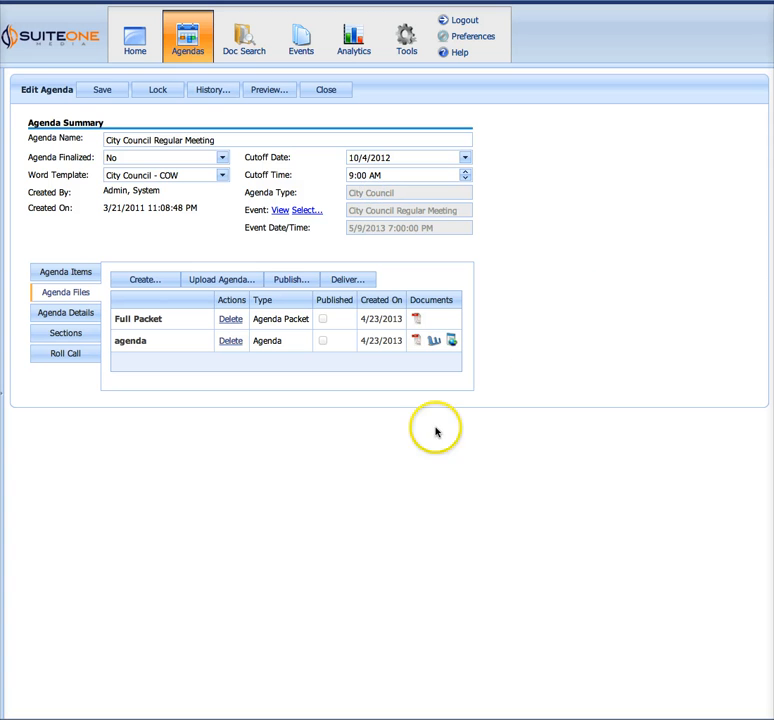
Choose "agenda" as the published agenda version in the publishing settings, with publishing set to Yes - Immediately
{"action": "left_click", "coordinate": [293, 287]}
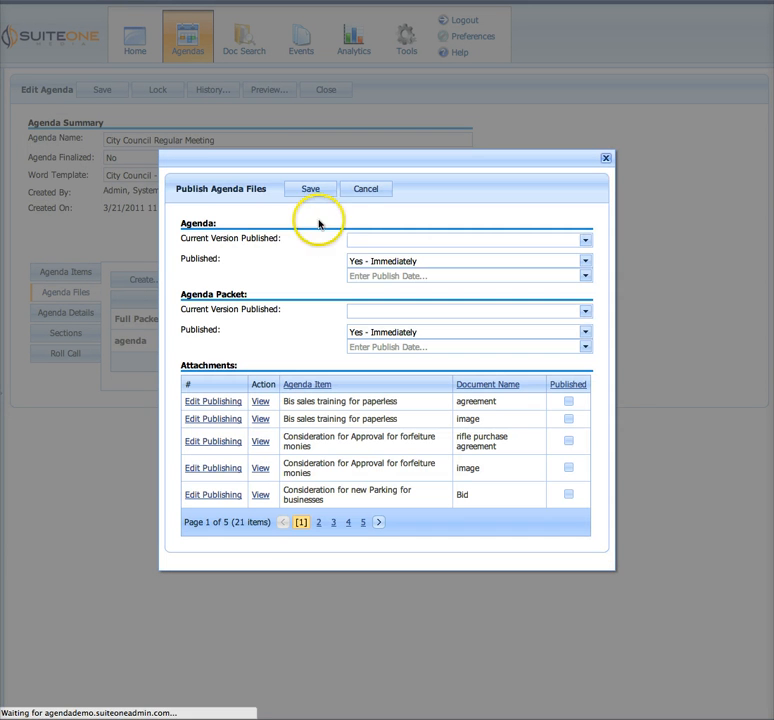
{"action": "left_click", "coordinate": [484, 246]}
{"action": "left_click", "coordinate": [385, 274]}
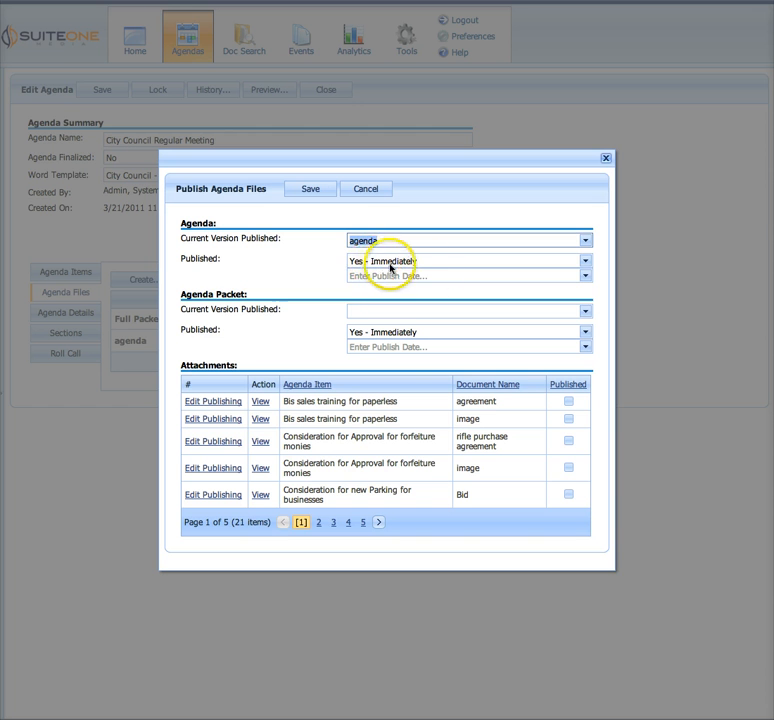
{"action": "left_click", "coordinate": [419, 262]}
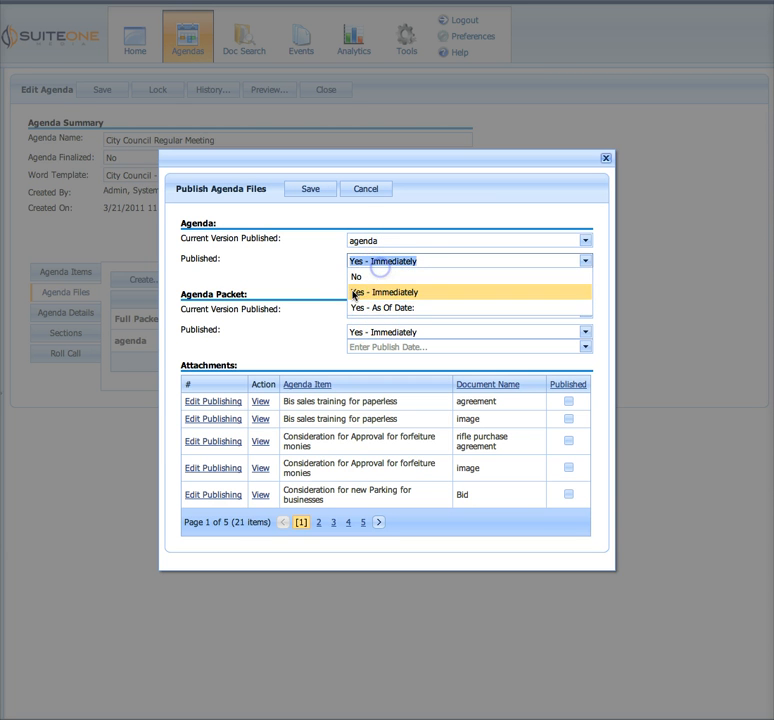
{"action": "left_click", "coordinate": [356, 293]}
Choose "Full Packet" as the published agenda packet version and save the publishing settings
{"action": "left_click", "coordinate": [404, 308]}
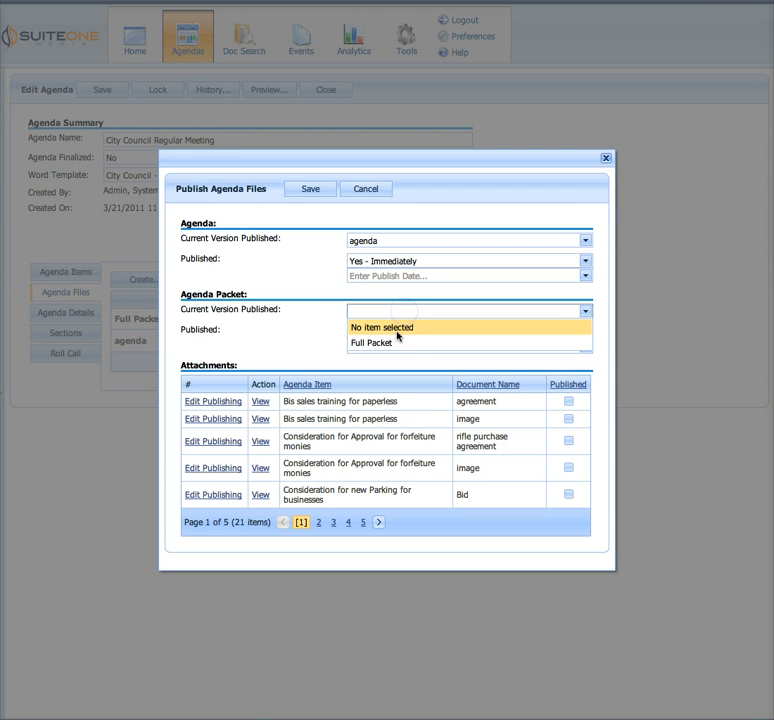
{"action": "left_click", "coordinate": [393, 341]}
{"action": "left_click", "coordinate": [311, 188]}
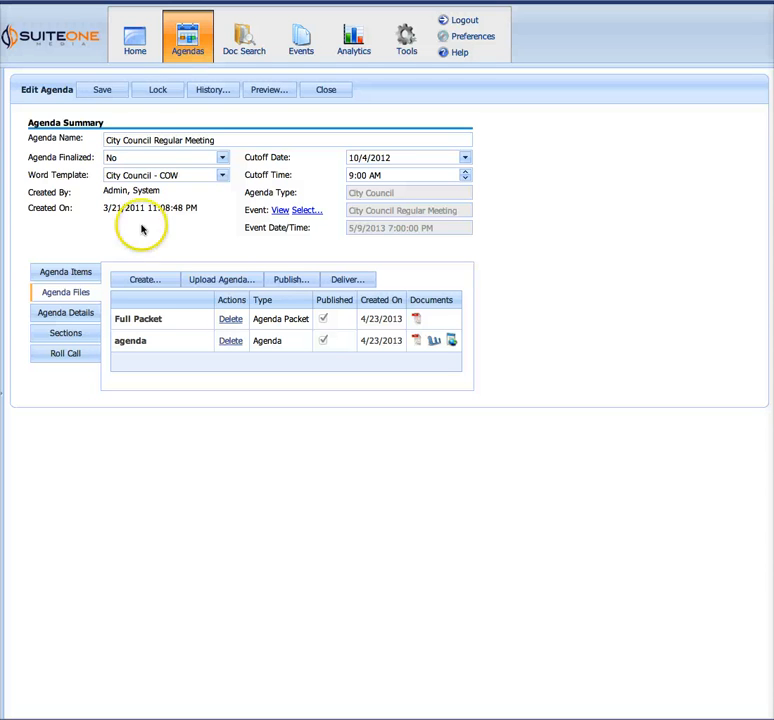
Open the Agenda Map from the home page and examine the City Council Regular Meeting items and the No Agenda Assigned group
{"action": "left_click", "coordinate": [138, 57]}
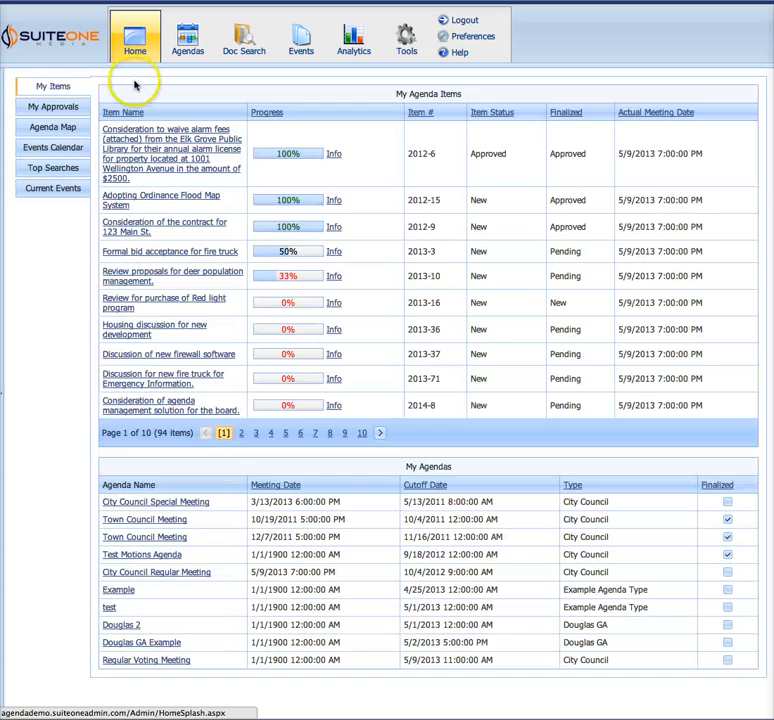
{"action": "left_click", "coordinate": [57, 127]}
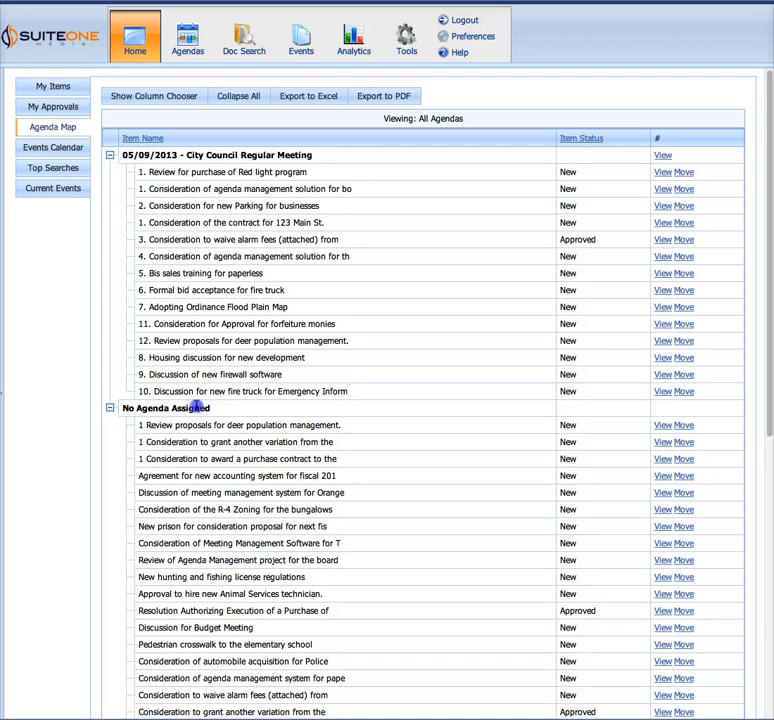
{"action": "left_click_drag", "start_coordinate": [198, 407], "coordinate": [122, 408]}
{"action": "left_click", "coordinate": [156, 412]}
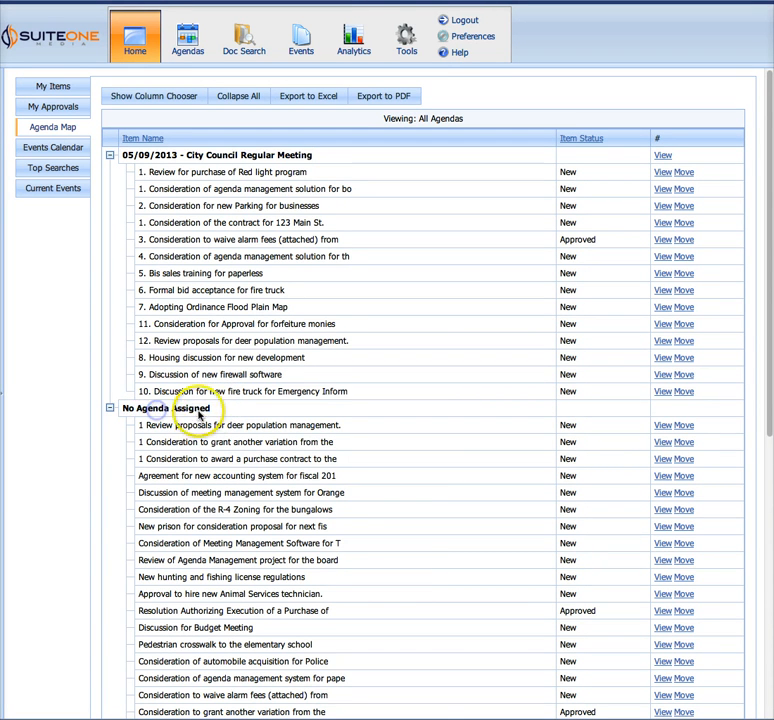
{"action": "left_click_drag", "start_coordinate": [199, 413], "coordinate": [128, 408]}
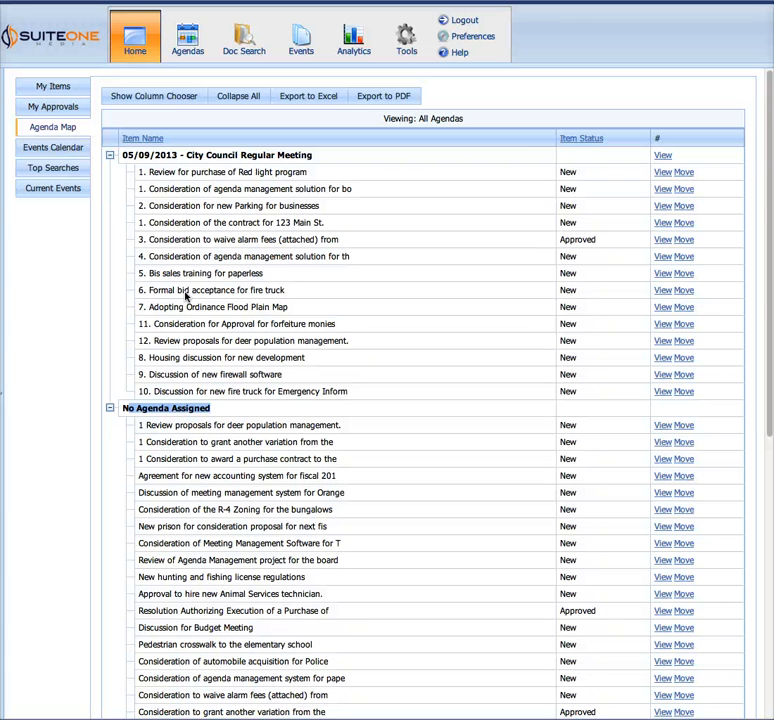
{"action": "left_click_drag", "start_coordinate": [201, 201], "coordinate": [313, 212]}
{"action": "left_click", "coordinate": [224, 291]}
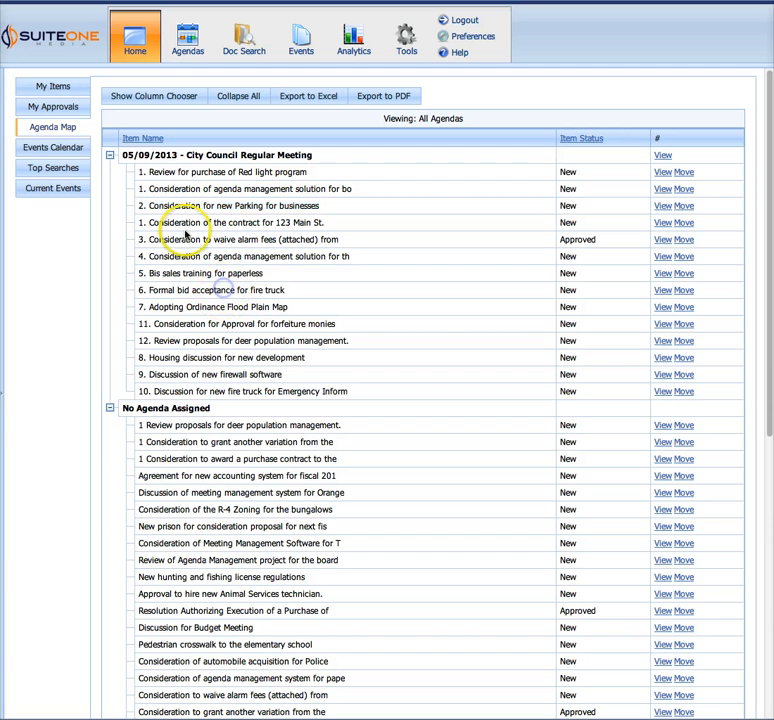
Move the "Consideration of agenda management solution for bo" item from the City Council Regular Meeting to No Agenda Assigned and locate it there
{"action": "left_click_drag", "start_coordinate": [160, 191], "coordinate": [366, 195]}
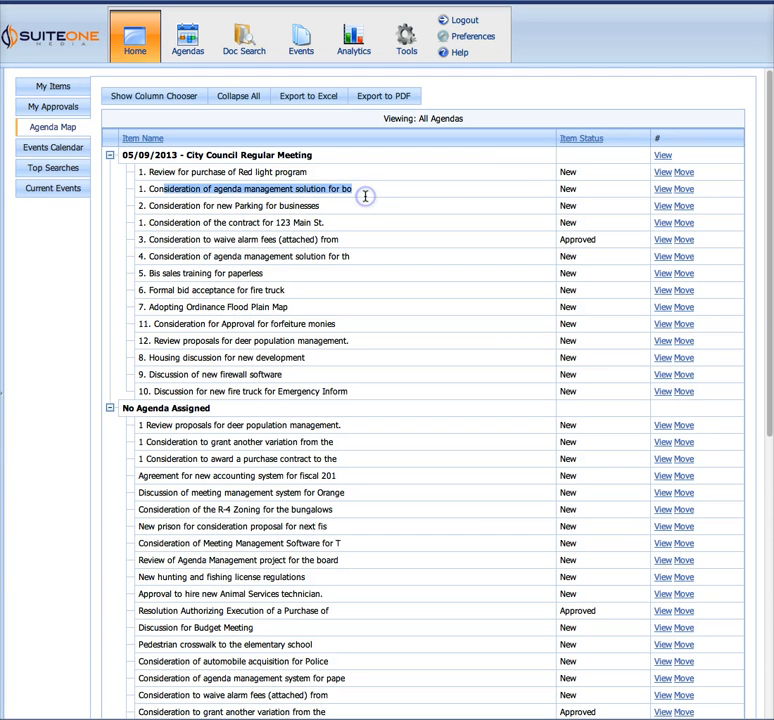
{"action": "left_click_drag", "start_coordinate": [141, 189], "coordinate": [434, 194]}
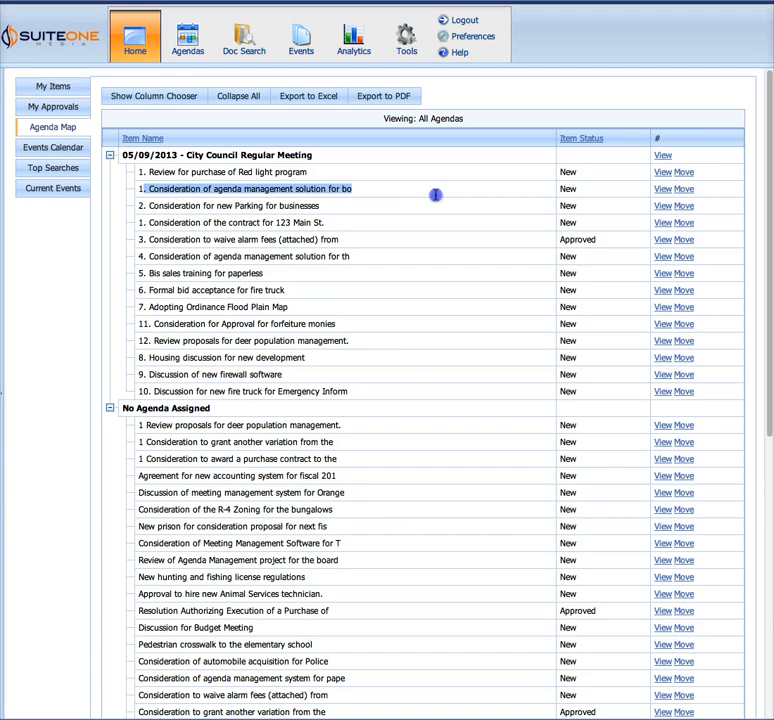
{"action": "left_click", "coordinate": [684, 189]}
{"action": "left_click", "coordinate": [366, 308]}
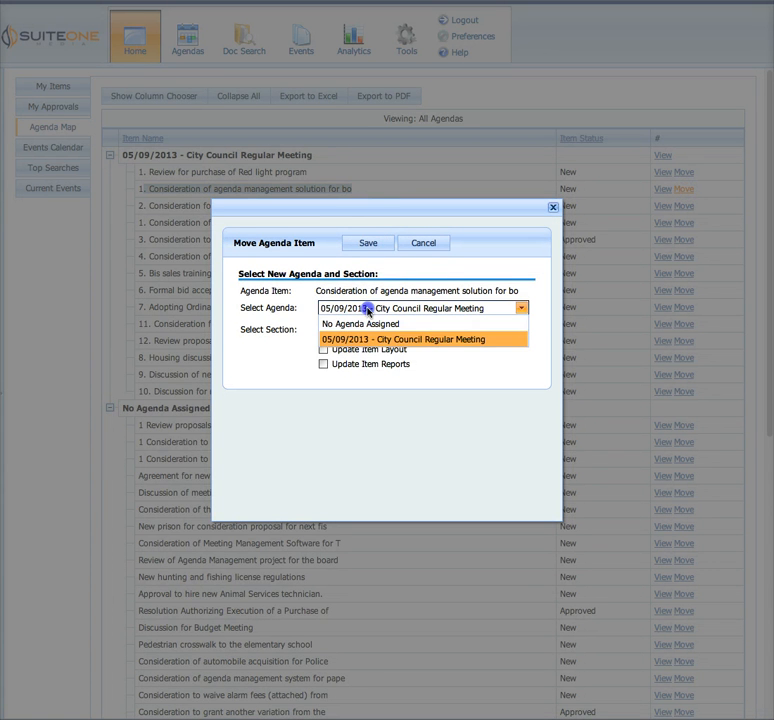
{"action": "left_click", "coordinate": [368, 323]}
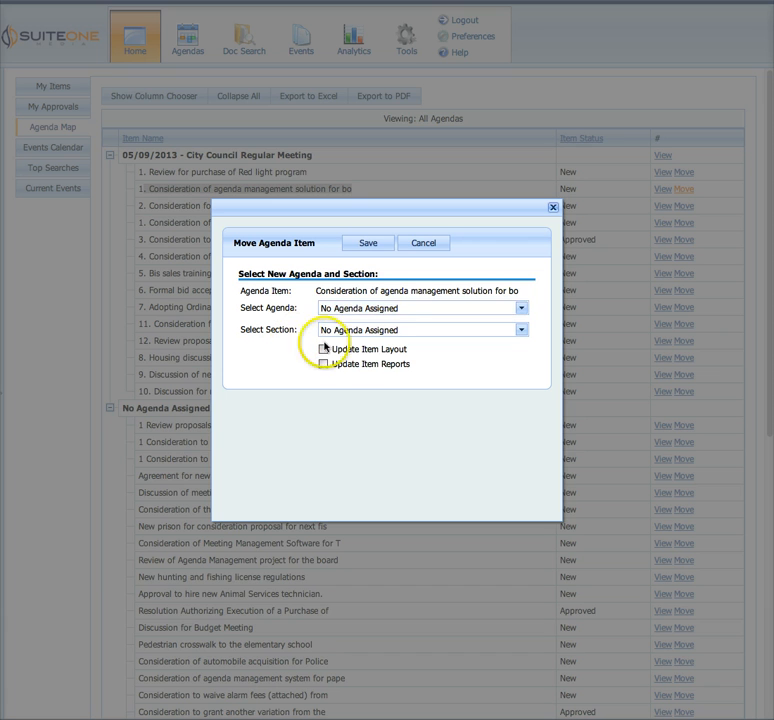
{"action": "left_click", "coordinate": [387, 308]}
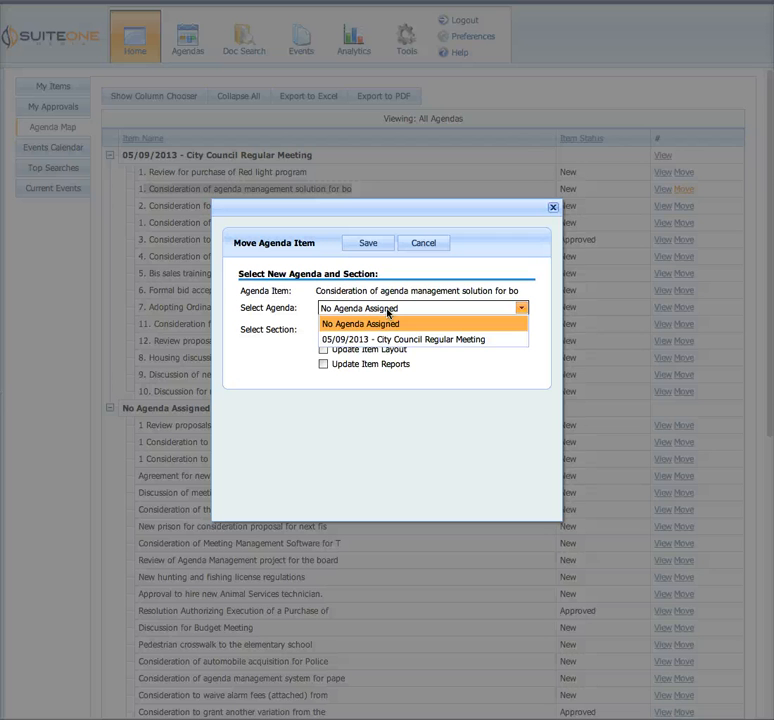
{"action": "left_click", "coordinate": [385, 320]}
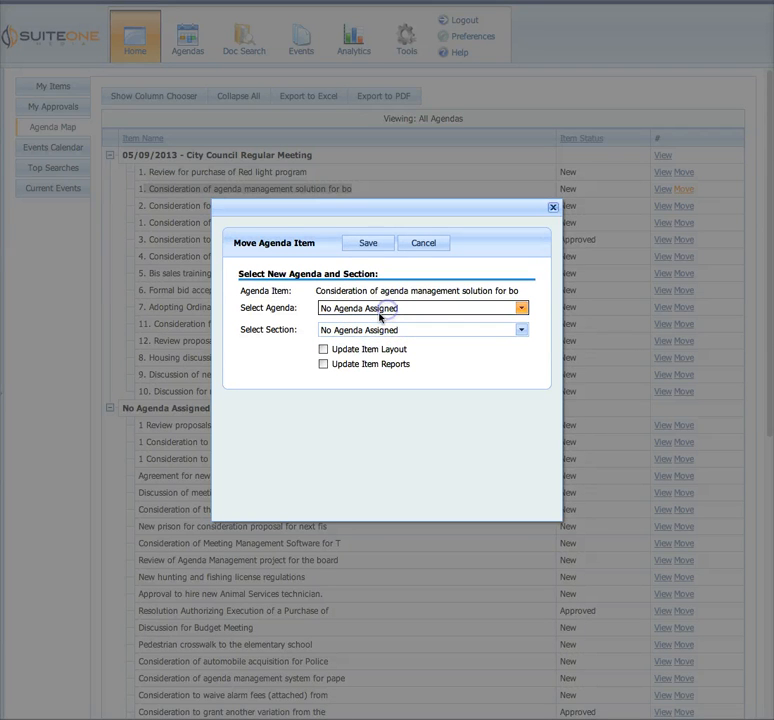
{"action": "left_click", "coordinate": [368, 245]}
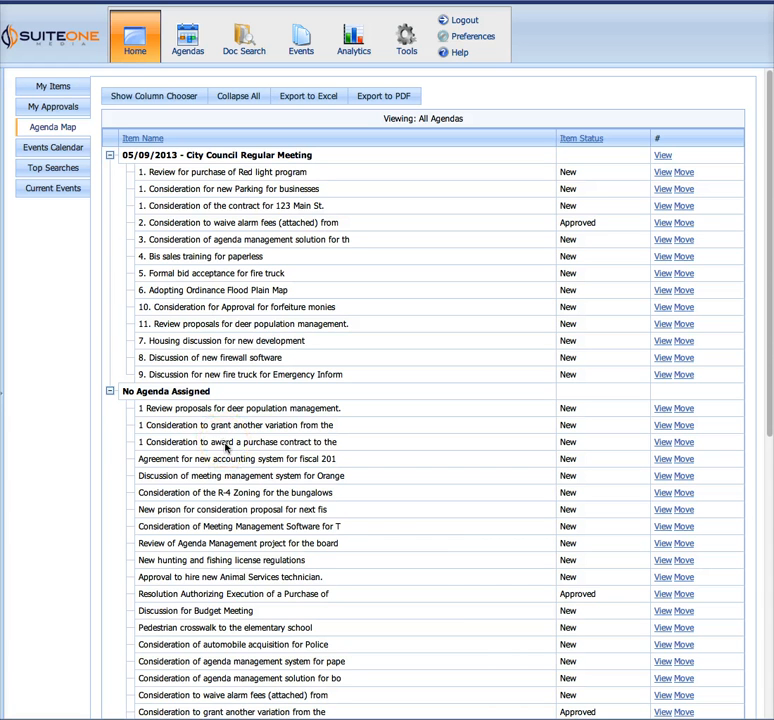
{"action": "left_click_drag", "start_coordinate": [147, 679], "coordinate": [363, 680]}
{"action": "left_click", "coordinate": [368, 678]}
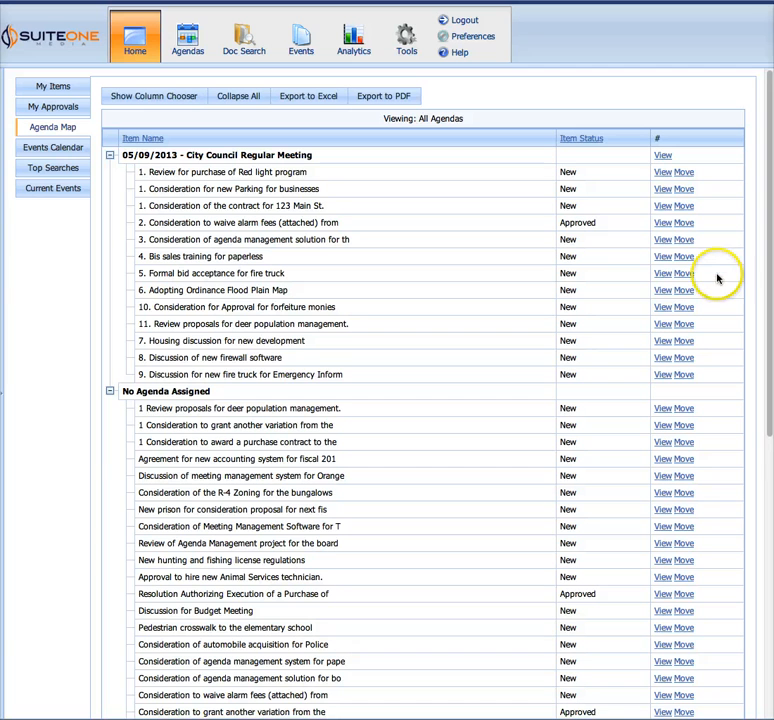
Reopen the board meetings agenda item from the history list, hide the side pane and view the item's name
{"action": "left_click", "coordinate": [2, 396]}
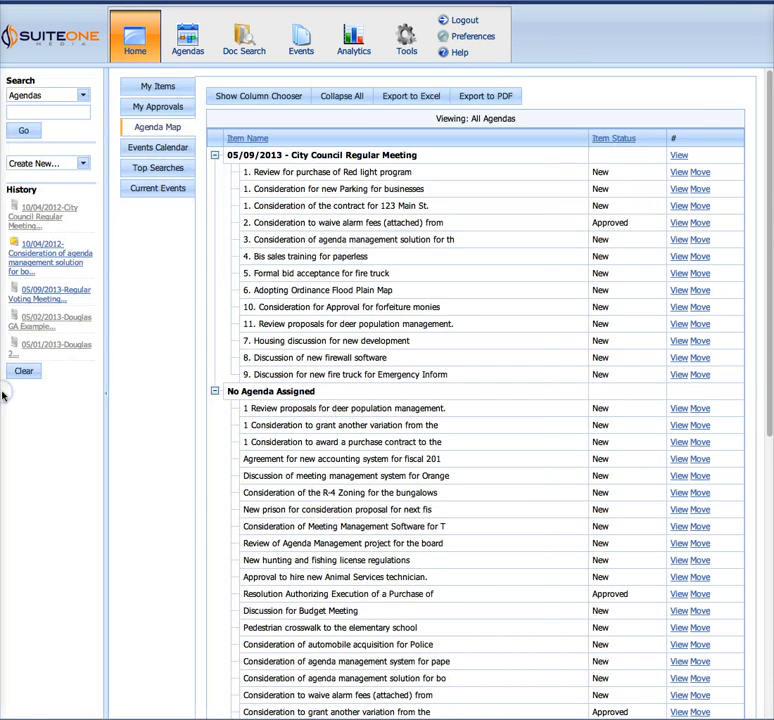
{"action": "left_click", "coordinate": [50, 262]}
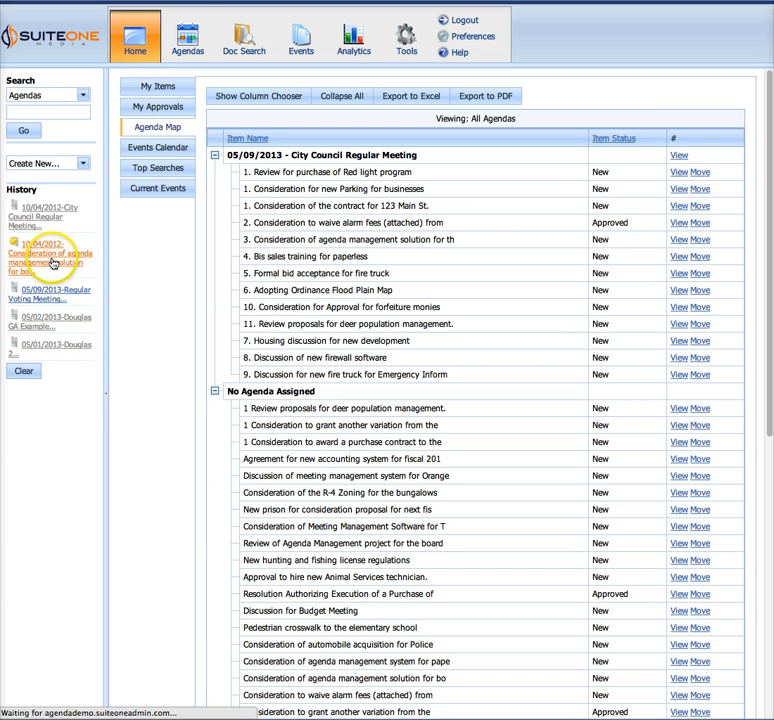
{"action": "left_click", "coordinate": [105, 396]}
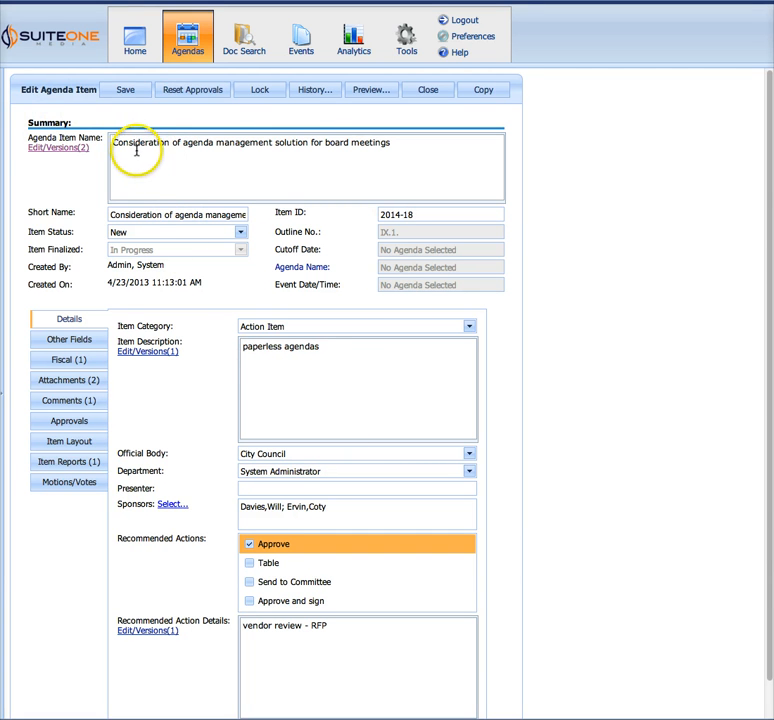
{"action": "left_click_drag", "start_coordinate": [136, 152], "coordinate": [340, 155]}
{"action": "left_click", "coordinate": [523, 195]}
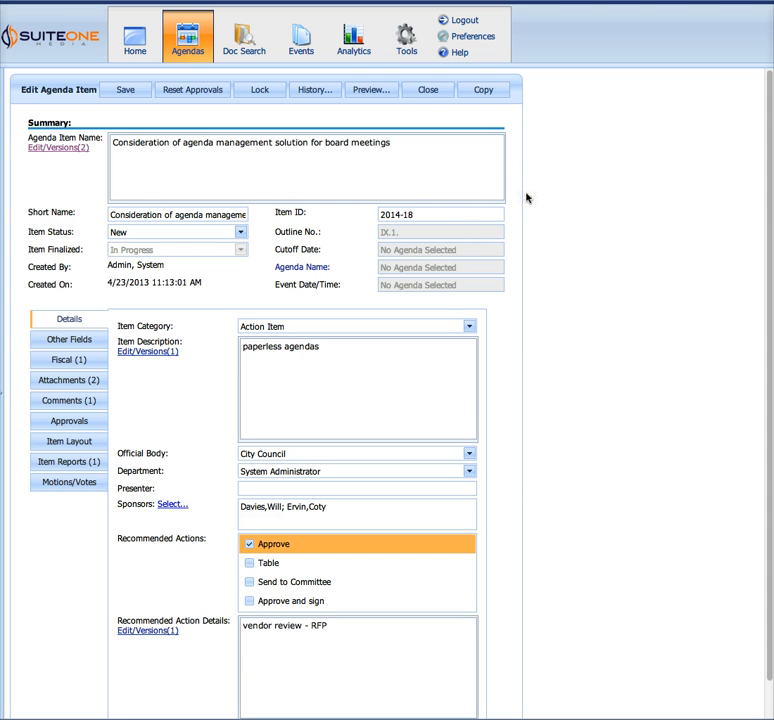
Start copying the agenda item, exclude the Fiscal and Approvals tabs from the copy, and include both again
{"action": "left_click", "coordinate": [489, 93]}
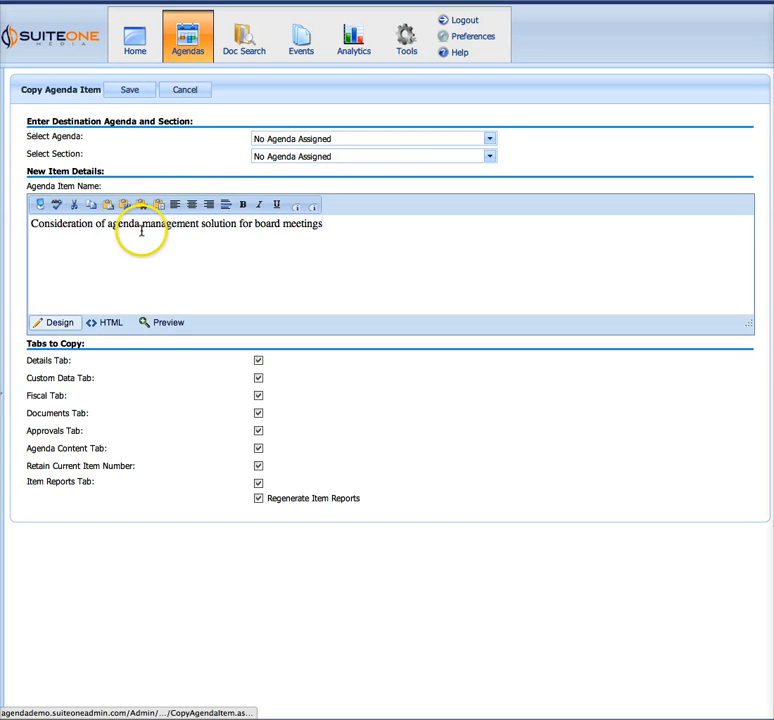
{"action": "left_click_drag", "start_coordinate": [141, 226], "coordinate": [199, 224]}
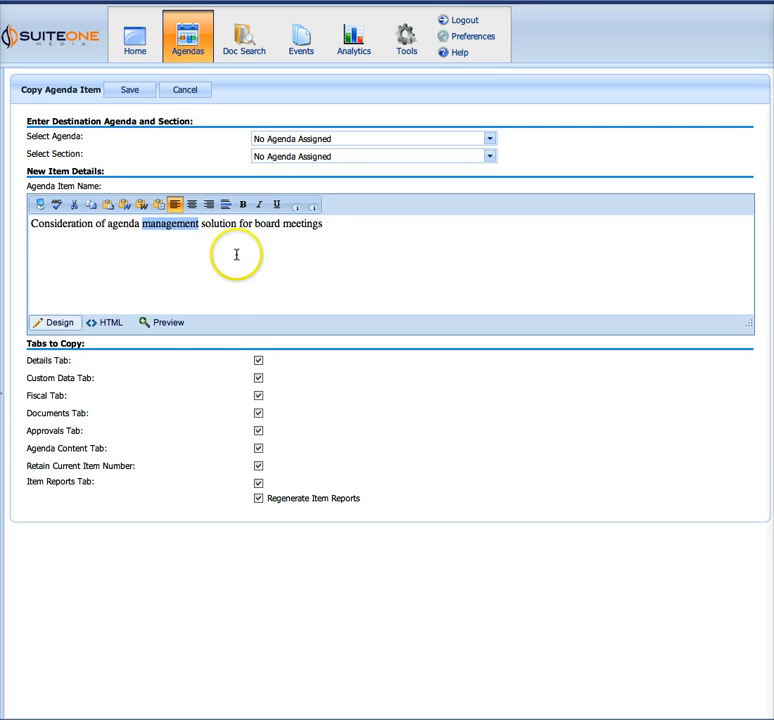
{"action": "left_click", "coordinate": [262, 287]}
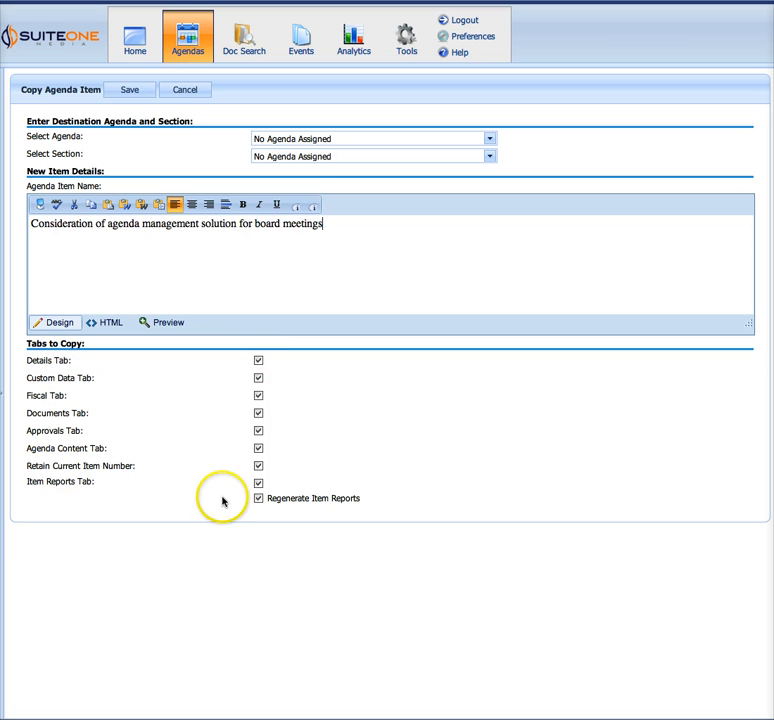
{"action": "left_click", "coordinate": [258, 396]}
{"action": "left_click", "coordinate": [258, 431]}
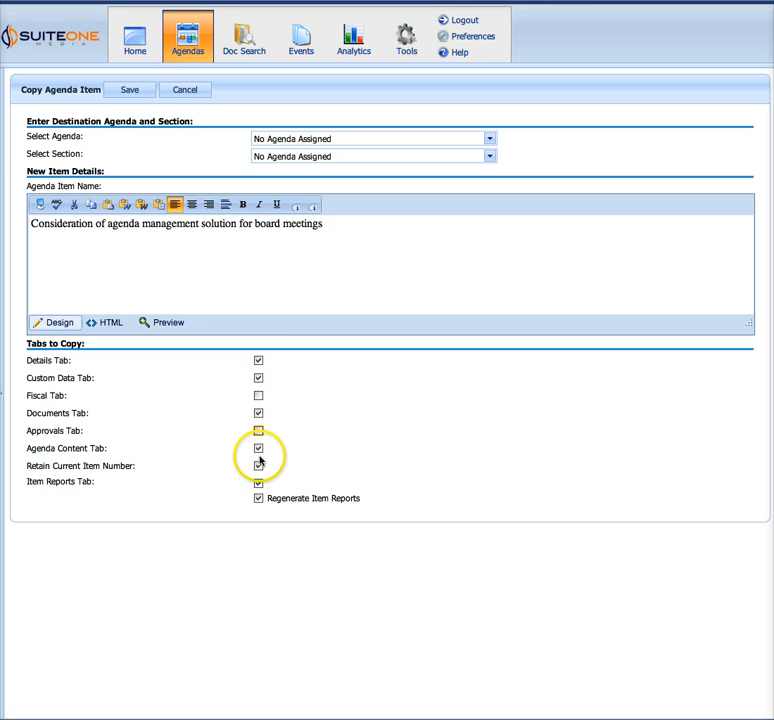
{"action": "left_click", "coordinate": [259, 432]}
{"action": "left_click", "coordinate": [259, 397]}
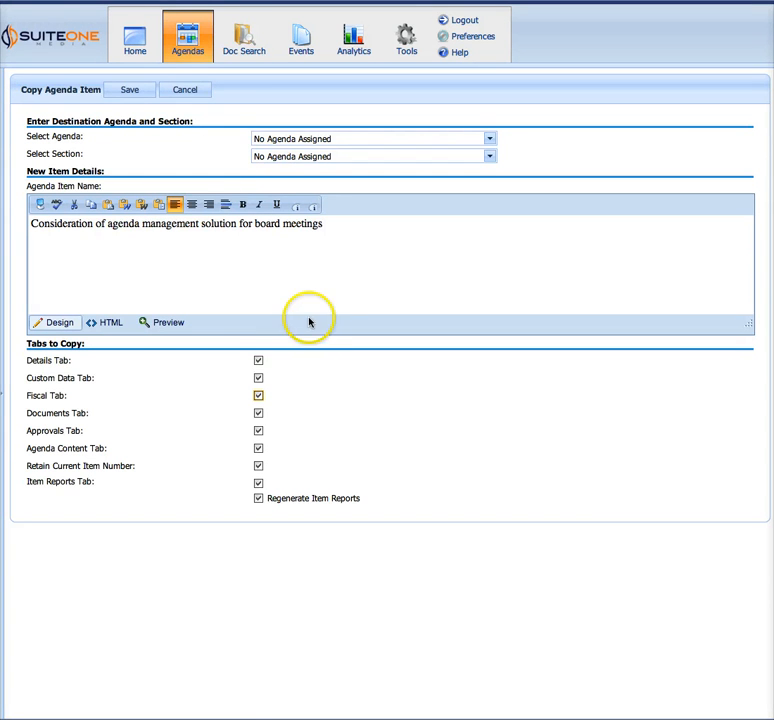
Open the agenda document search and view the filter conditions available for the Item Name column
{"action": "left_click", "coordinate": [248, 45]}
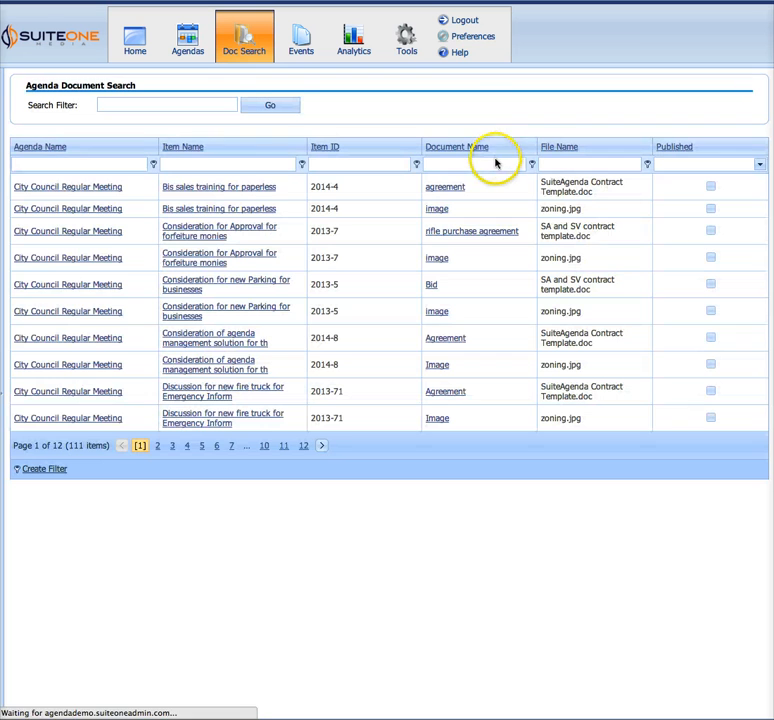
{"action": "left_click", "coordinate": [52, 165]}
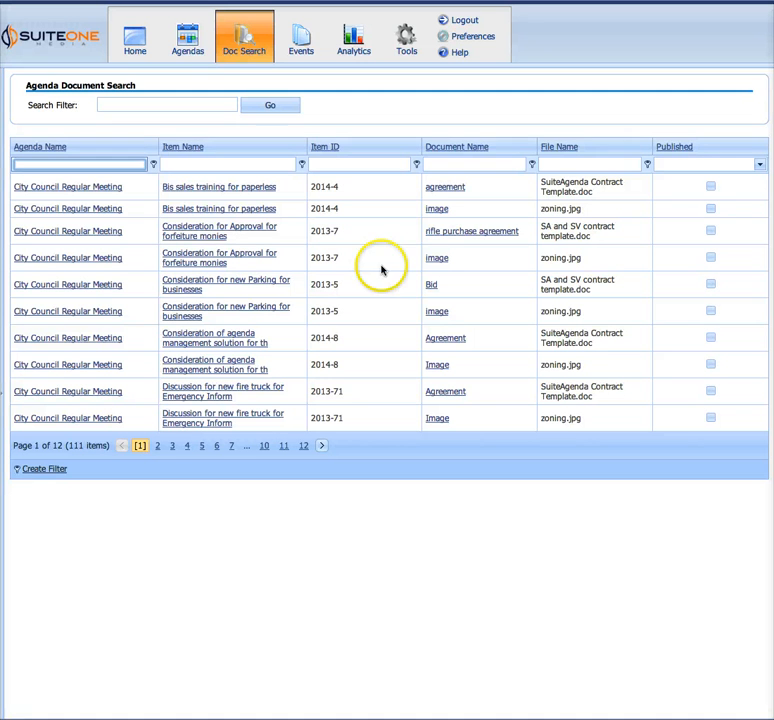
{"action": "left_click", "coordinate": [208, 162]}
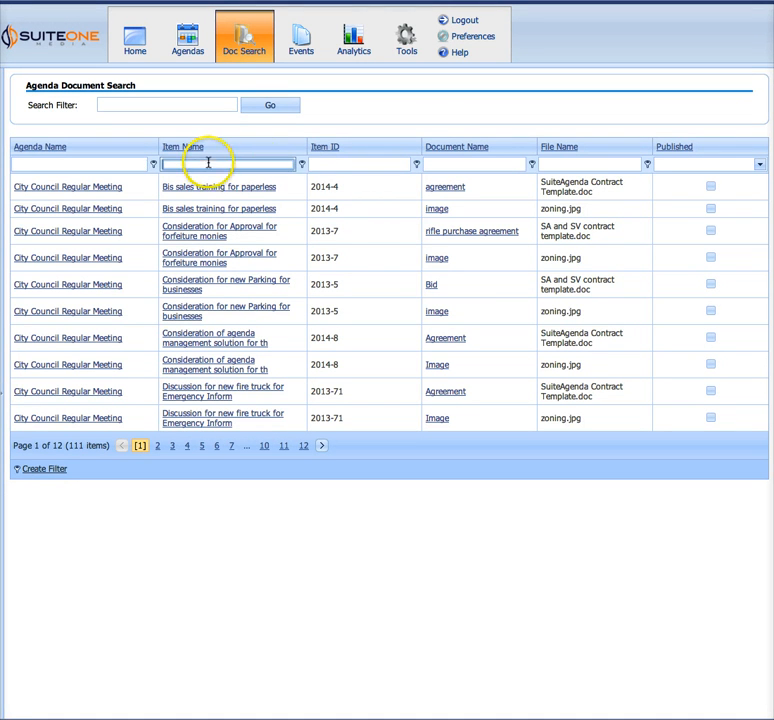
{"action": "left_click", "coordinate": [301, 164]}
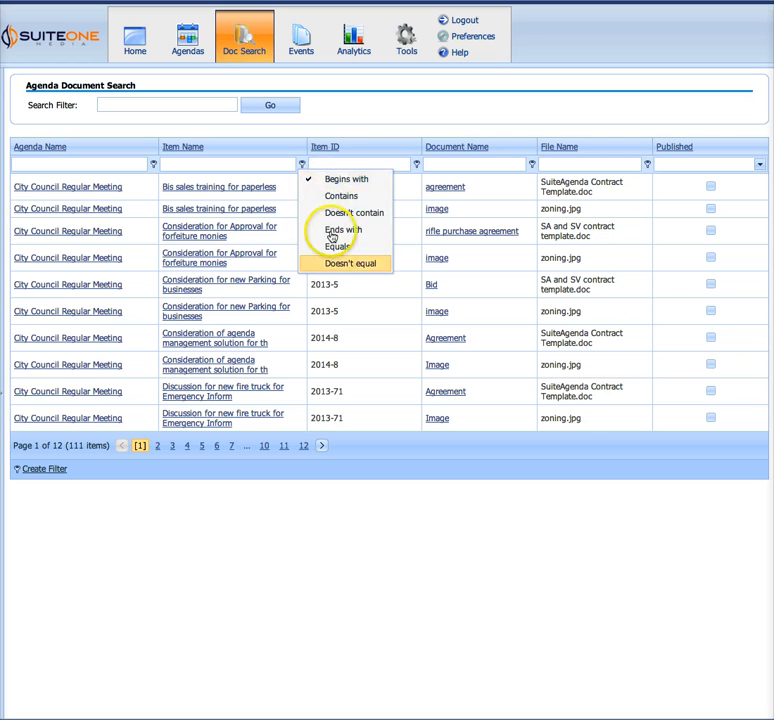
Close the Item Name filter conditions and open the list of current and recent events
{"action": "left_click", "coordinate": [350, 118]}
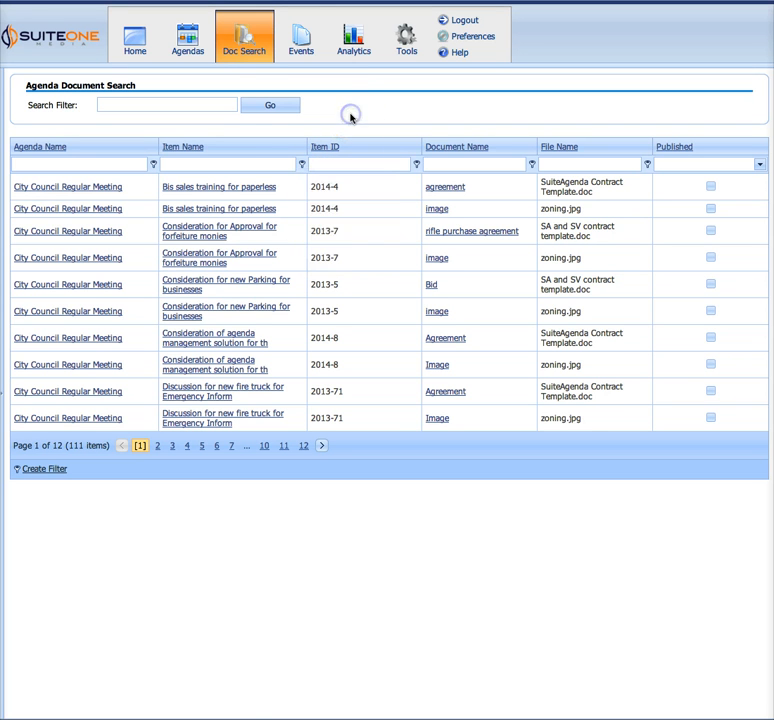
{"action": "left_click", "coordinate": [292, 55]}
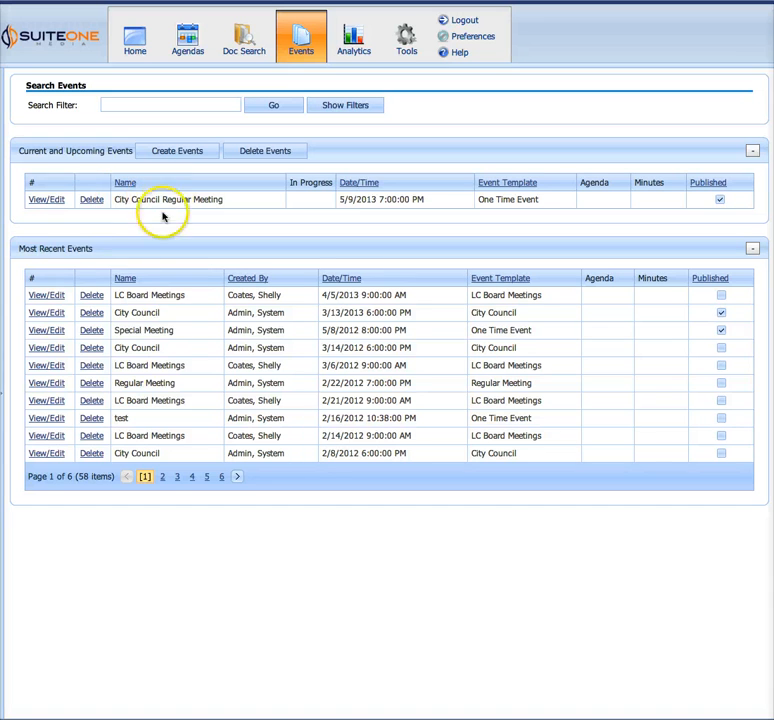
Generate the Portal Usage (Graphical) report for Last Month and inspect the chart's peaks on 3/7, 3/11 and 3/19/2013
{"action": "left_click", "coordinate": [354, 45]}
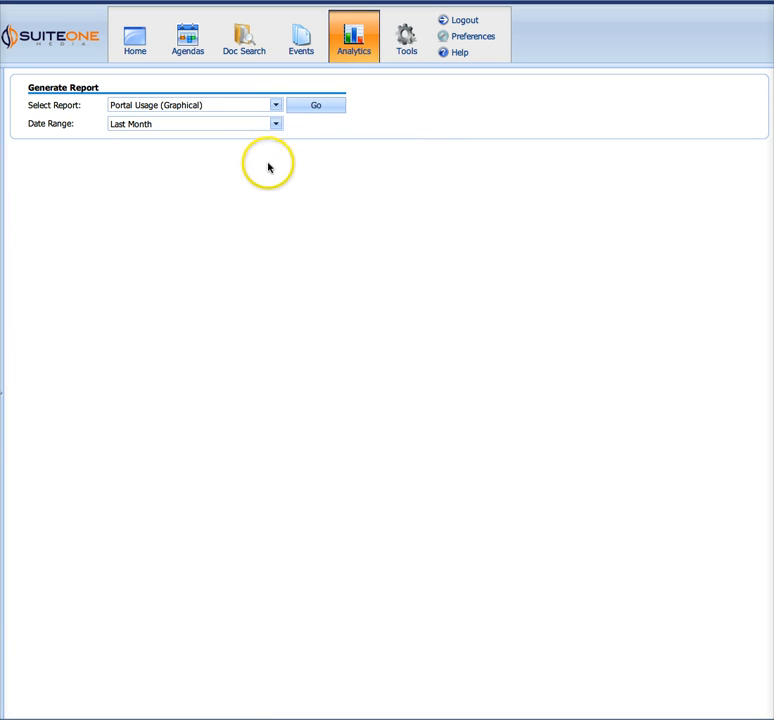
{"action": "left_click", "coordinate": [317, 110]}
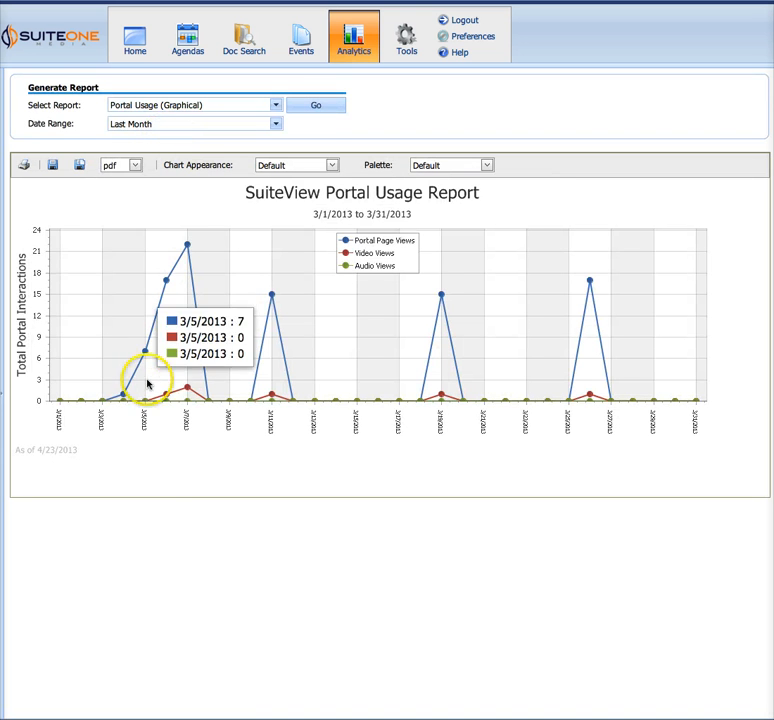
{"action": "mouse_move", "coordinate": [185, 262]}
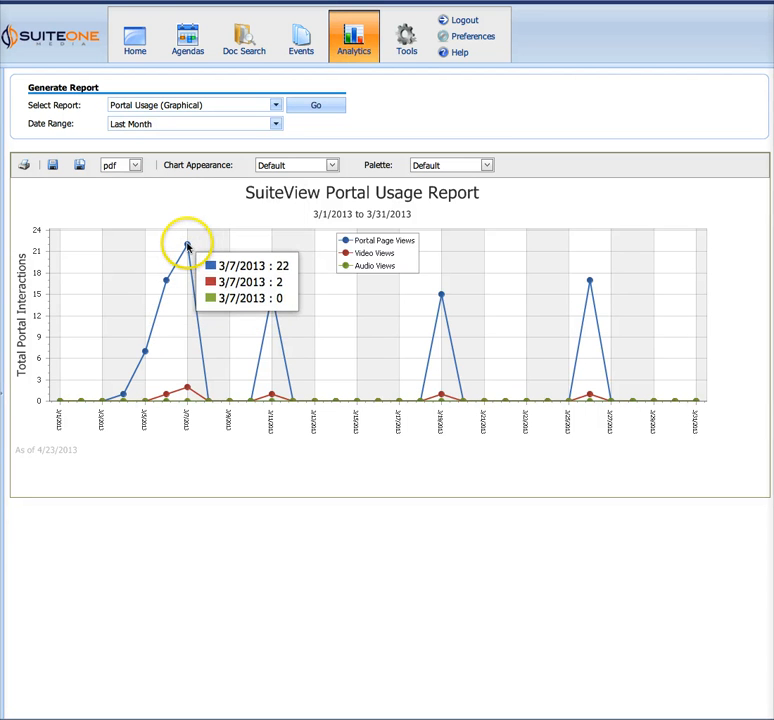
{"action": "mouse_move", "coordinate": [277, 300]}
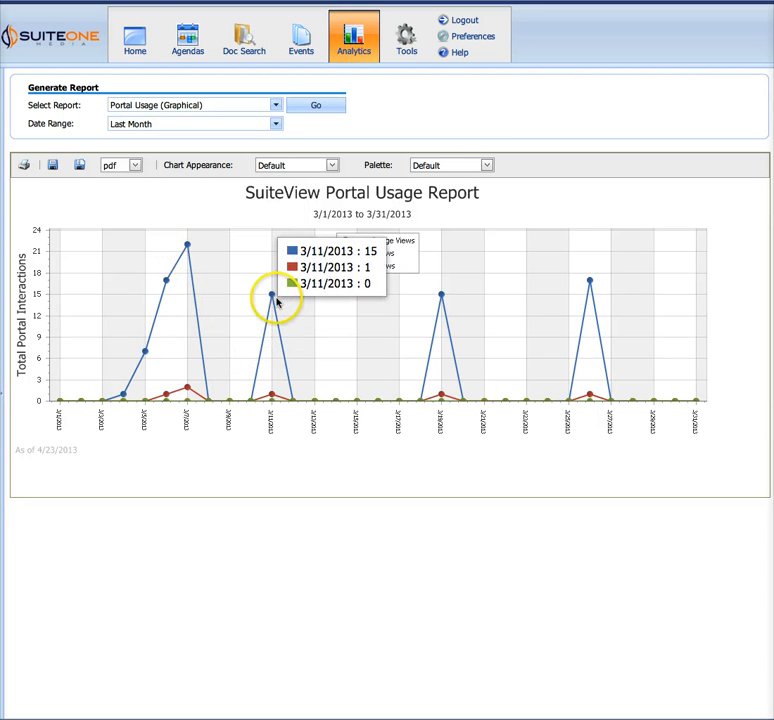
{"action": "mouse_move", "coordinate": [442, 307]}
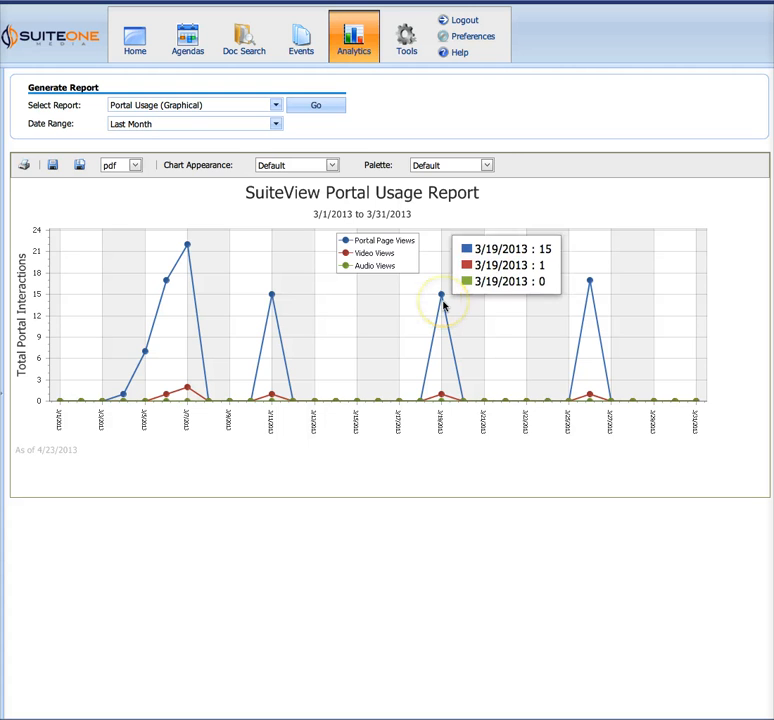
View the date ranges and the report types available for the analytics report, keeping the current selections
{"action": "left_click", "coordinate": [275, 124]}
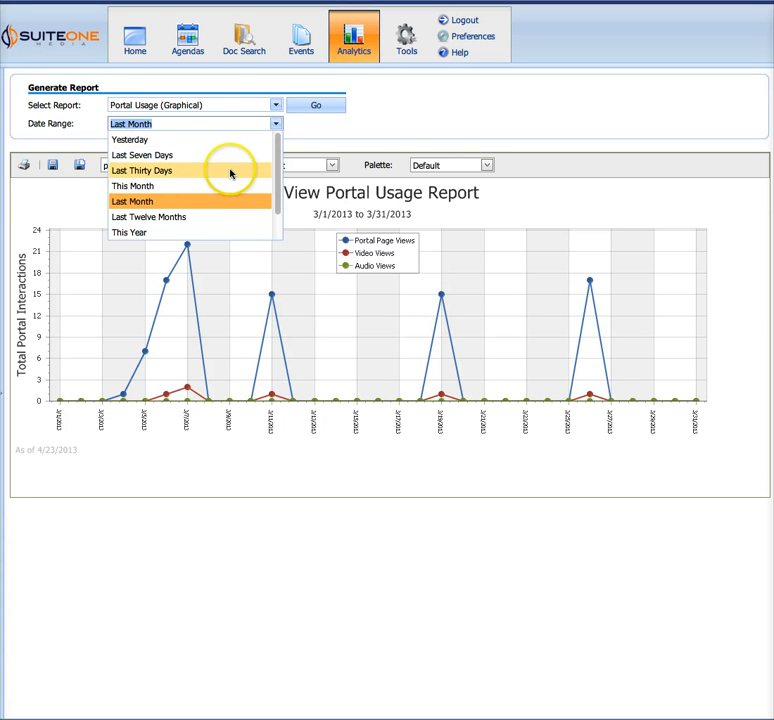
{"action": "left_click", "coordinate": [405, 126]}
{"action": "left_click", "coordinate": [274, 107]}
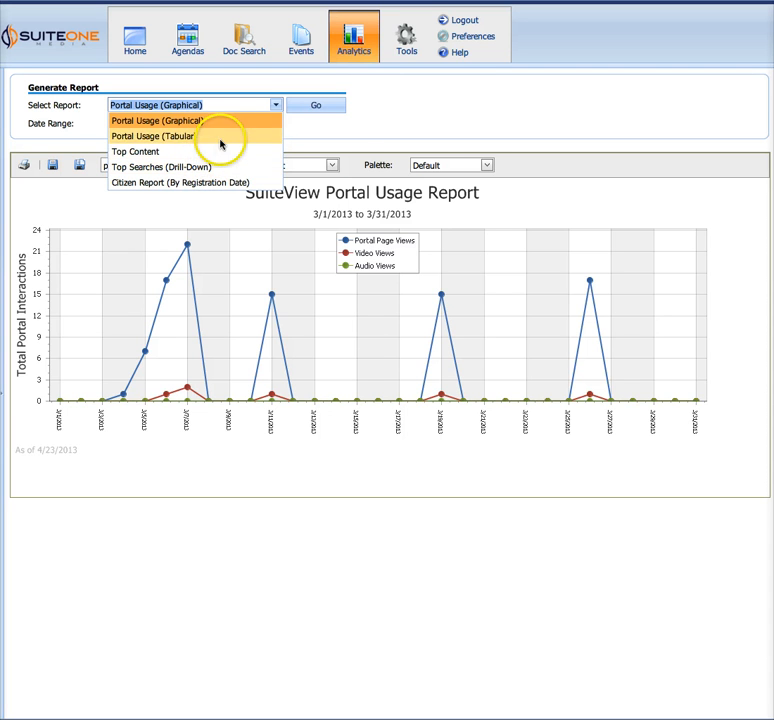
{"action": "left_click", "coordinate": [449, 122]}
Open the administration tools and look over the setup areas, including Agenda Setup and Templates
{"action": "left_click", "coordinate": [408, 42]}
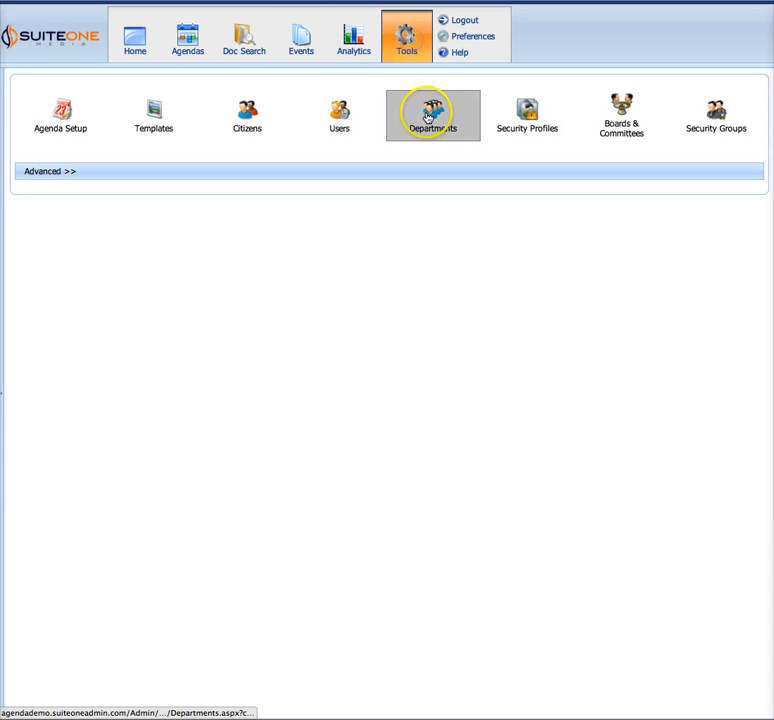
{"action": "left_click", "coordinate": [72, 122]}
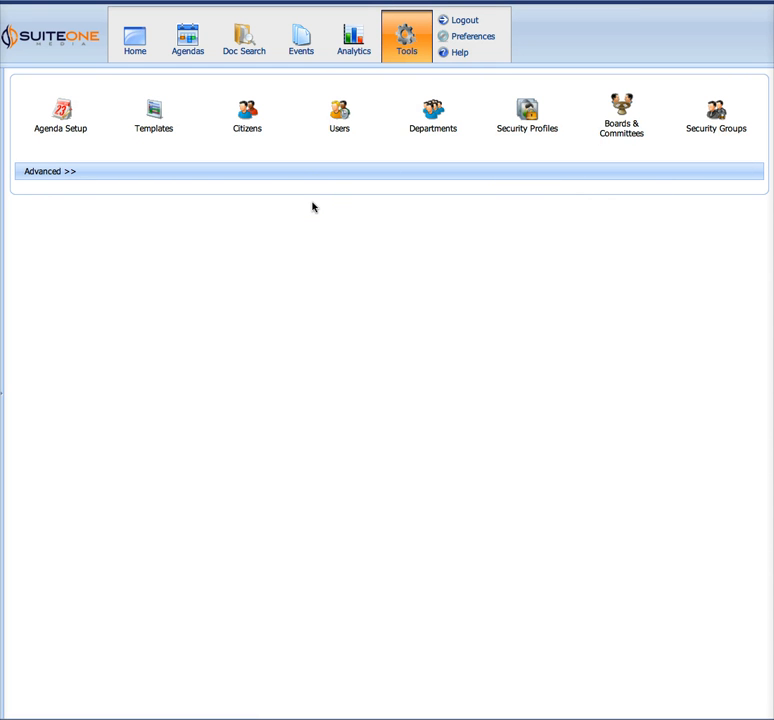
{"action": "left_click", "coordinate": [150, 116]}
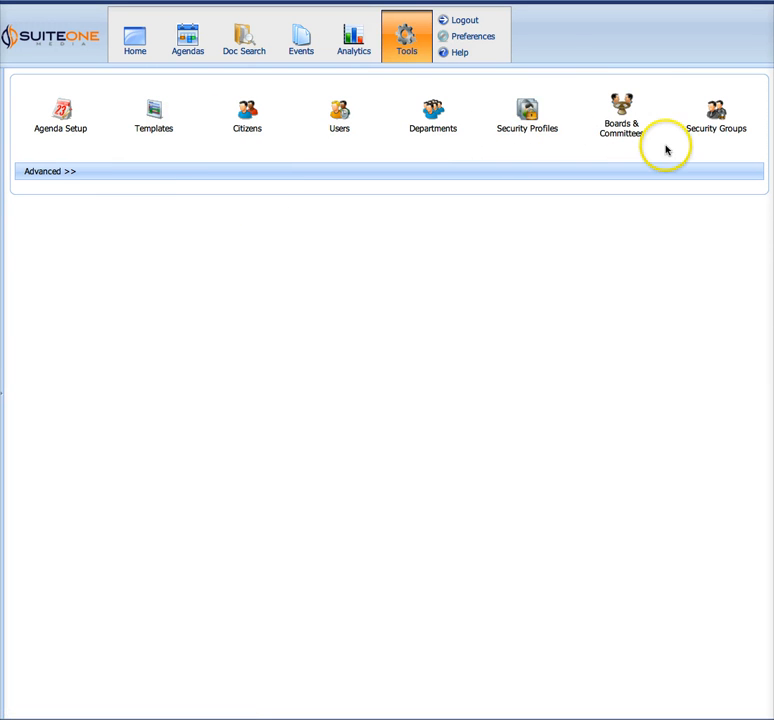
{"action": "left_click", "coordinate": [160, 132]}
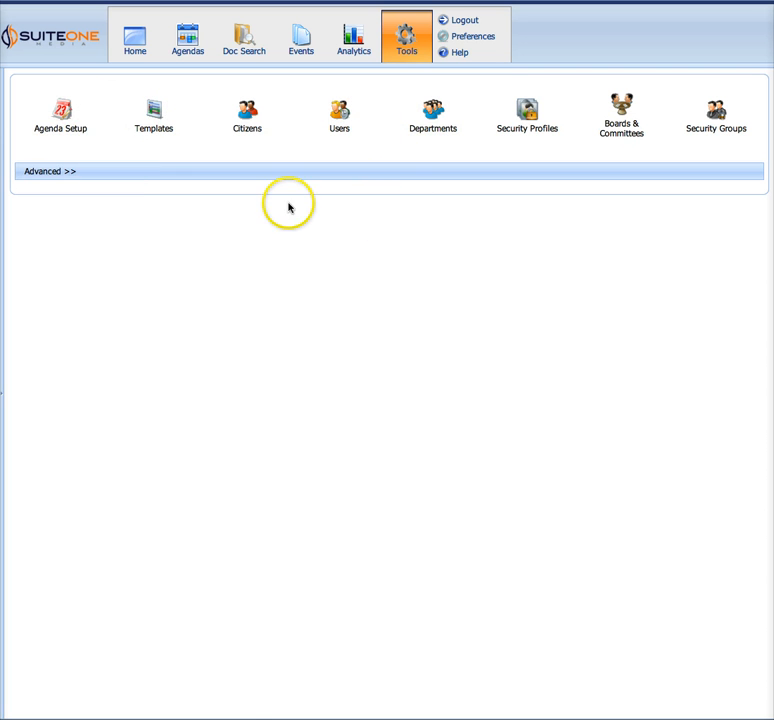
View the user preferences and return to the home page listing my agenda items and agendas
{"action": "left_click", "coordinate": [472, 38]}
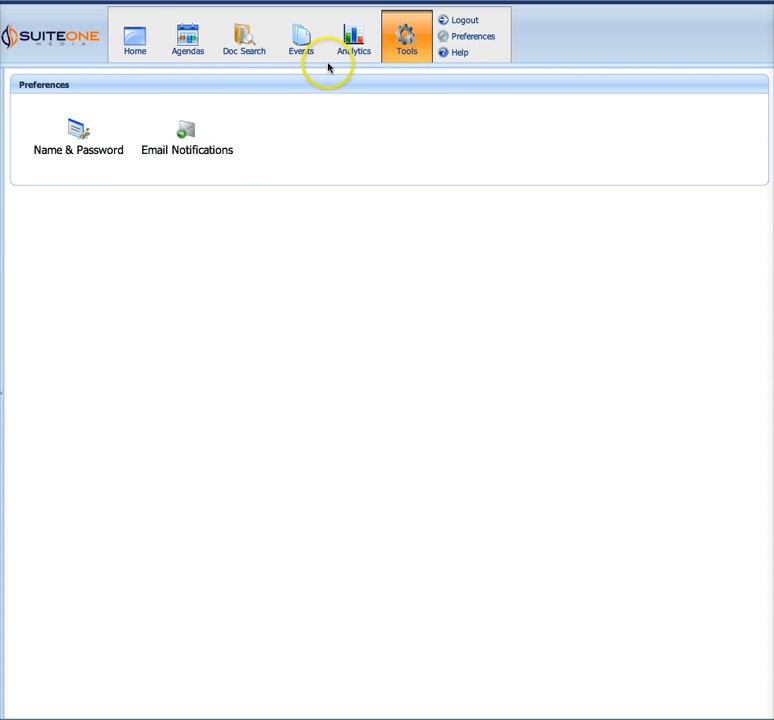
{"action": "left_click", "coordinate": [115, 50]}
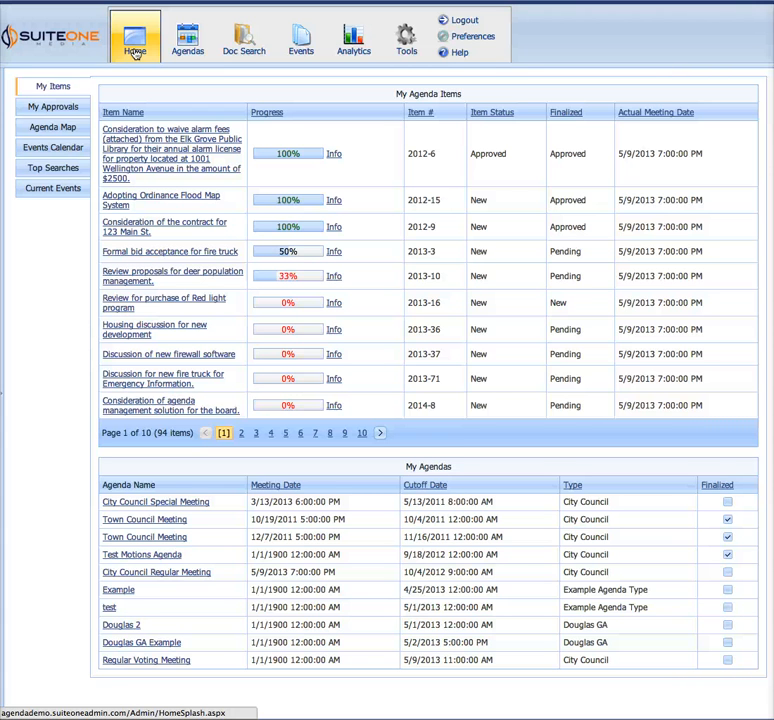
{"action": "left_click", "coordinate": [138, 76]}
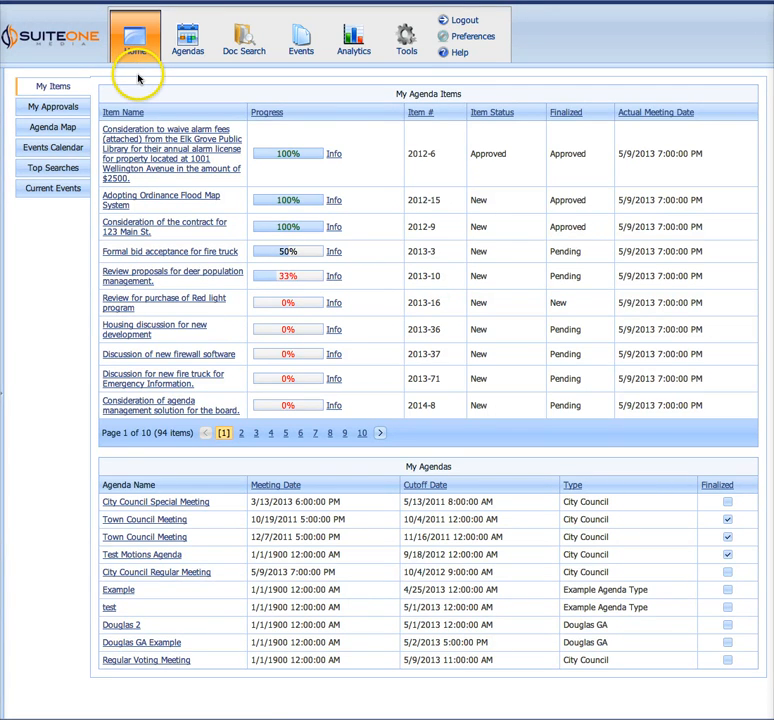